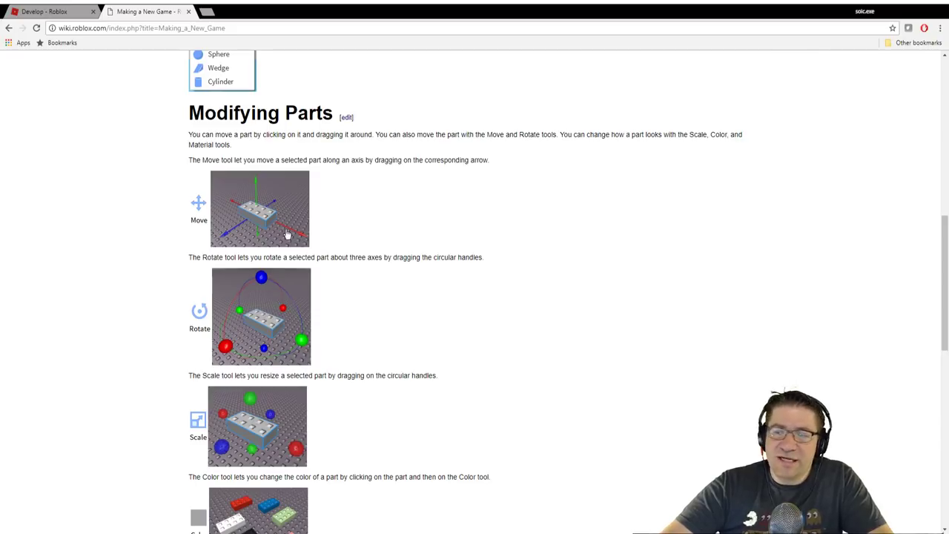
# - Read the wiki tutorial's Modifying Parts section on the Move, Rotate, Scale, Color and Material tools and its Toolbox section
pyautogui.scroll(-2, 338, 271)
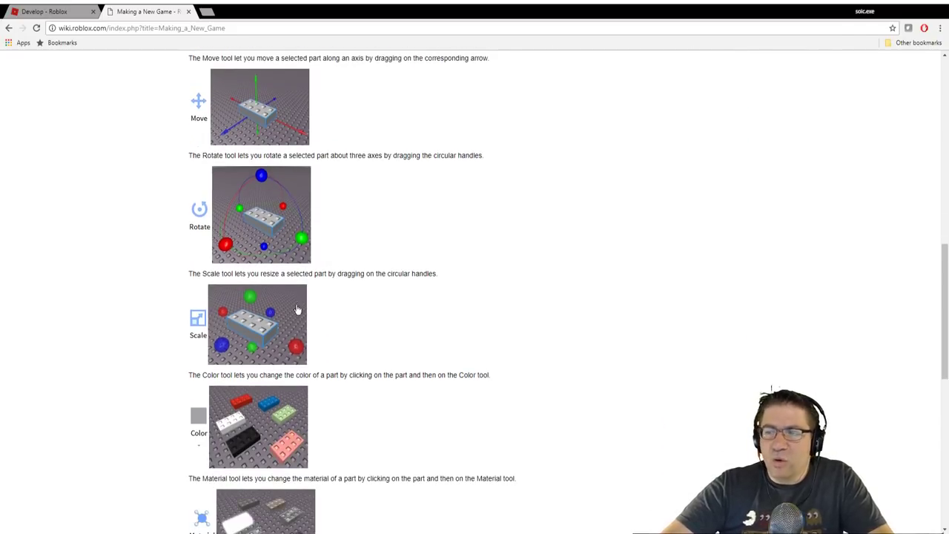
pyautogui.scroll(-1, 382, 304)
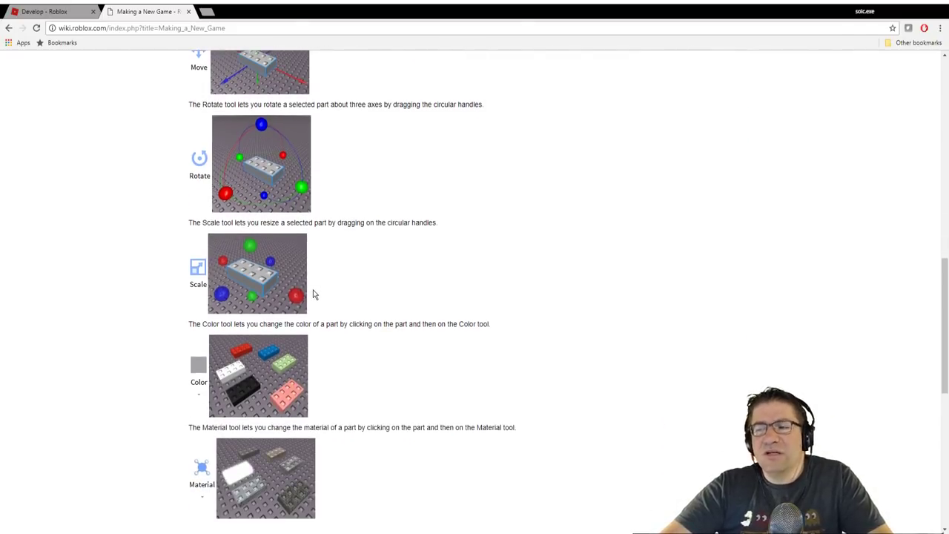
pyautogui.scroll(2, 314, 295)
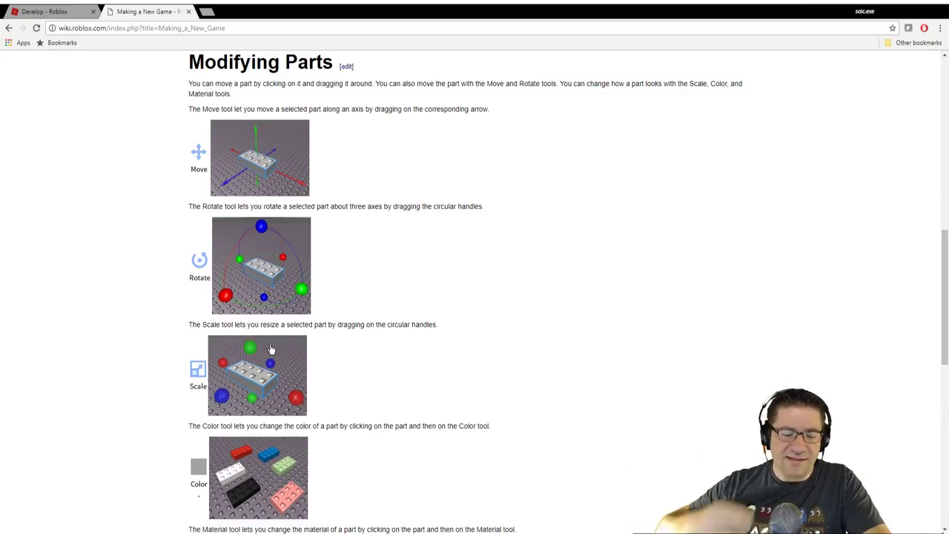
pyautogui.scroll(-2, 275, 348)
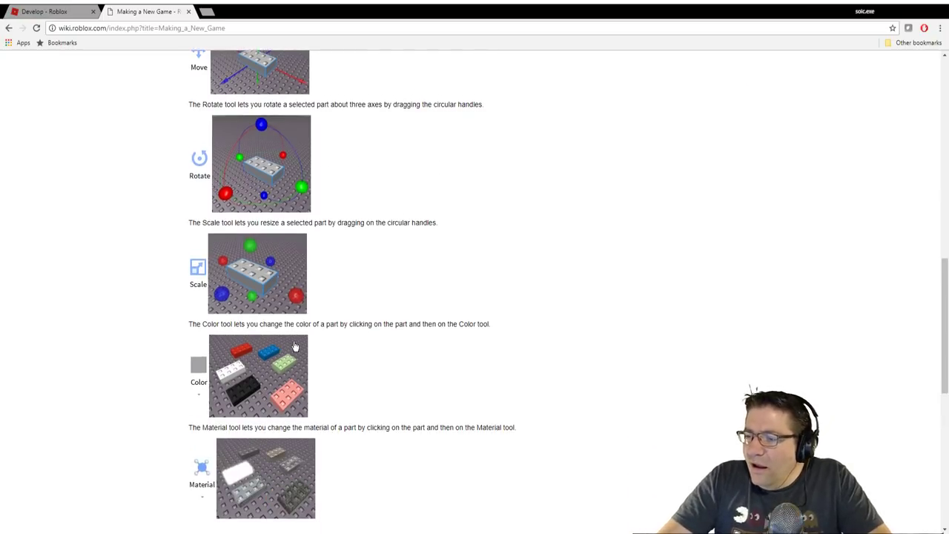
pyautogui.scroll(-1, 294, 346)
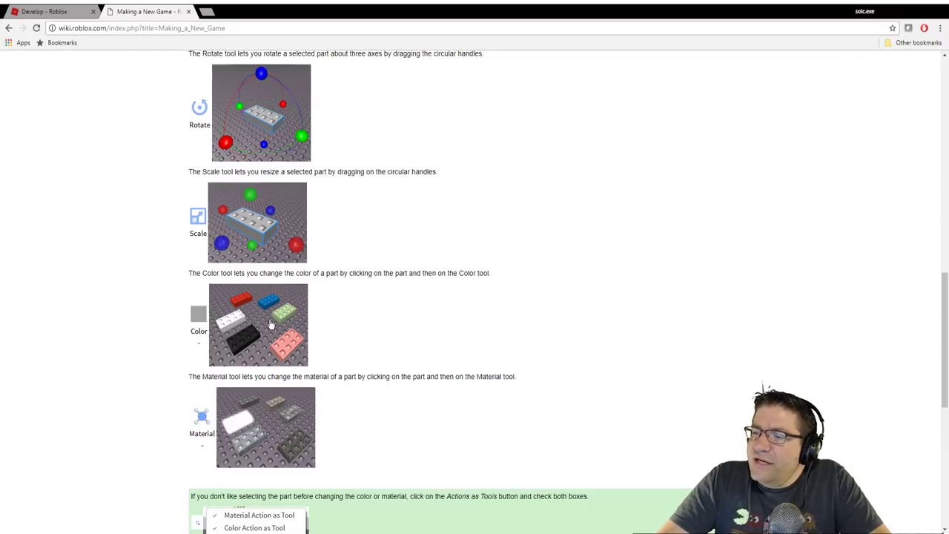
pyautogui.scroll(-2, 272, 324)
pyautogui.scroll(-1, 286, 306)
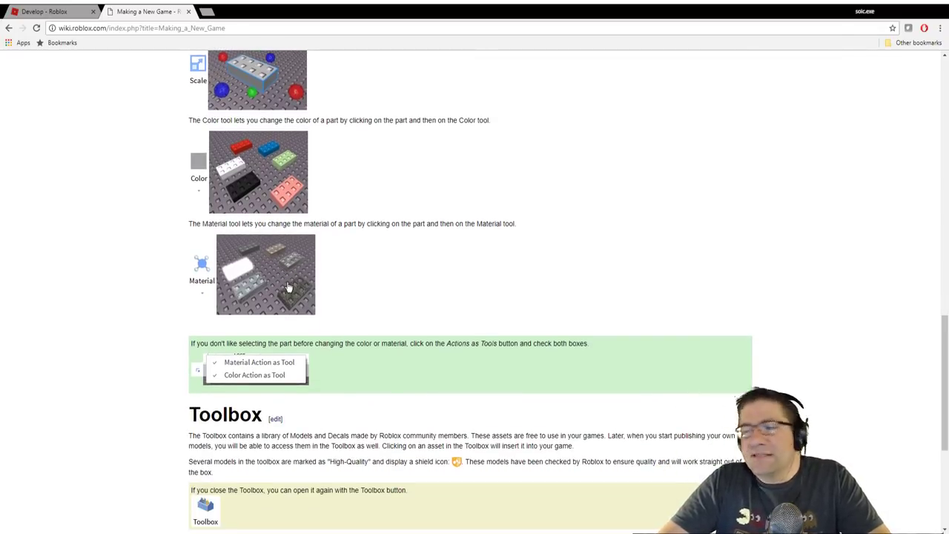
pyautogui.scroll(-1, 318, 222)
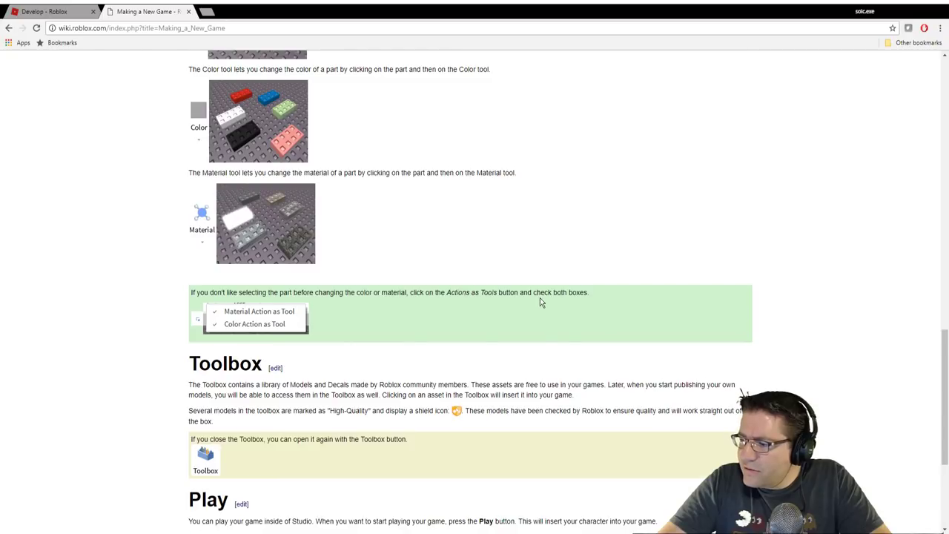
pyautogui.scroll(-1, 540, 297)
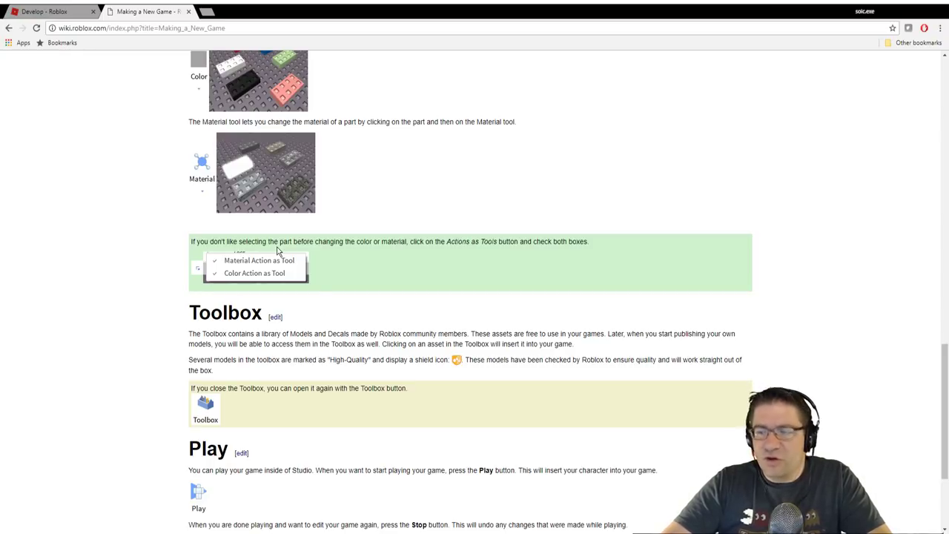
pyautogui.scroll(-3, 302, 237)
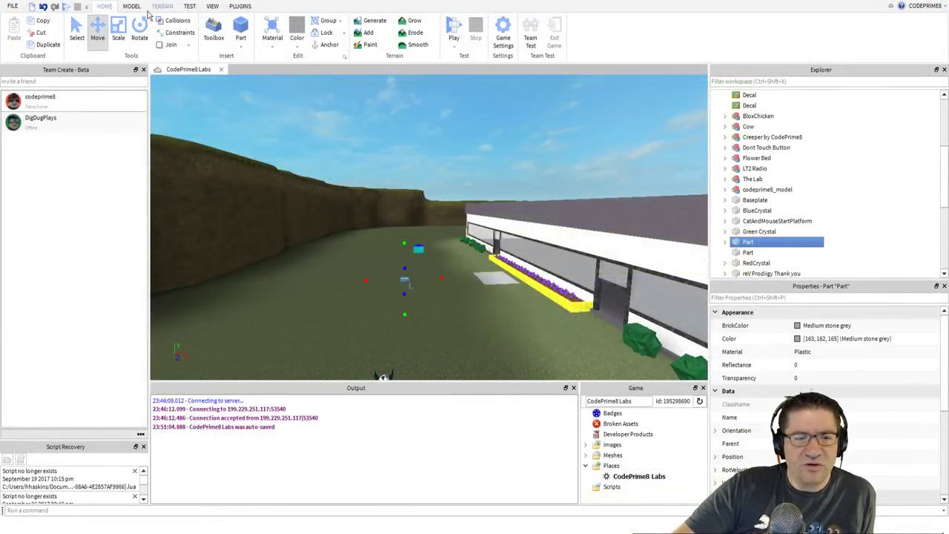
# - Show the Toolbox in Roblox Studio and enlarge it above the Team Create list
pyautogui.click(212, 7)
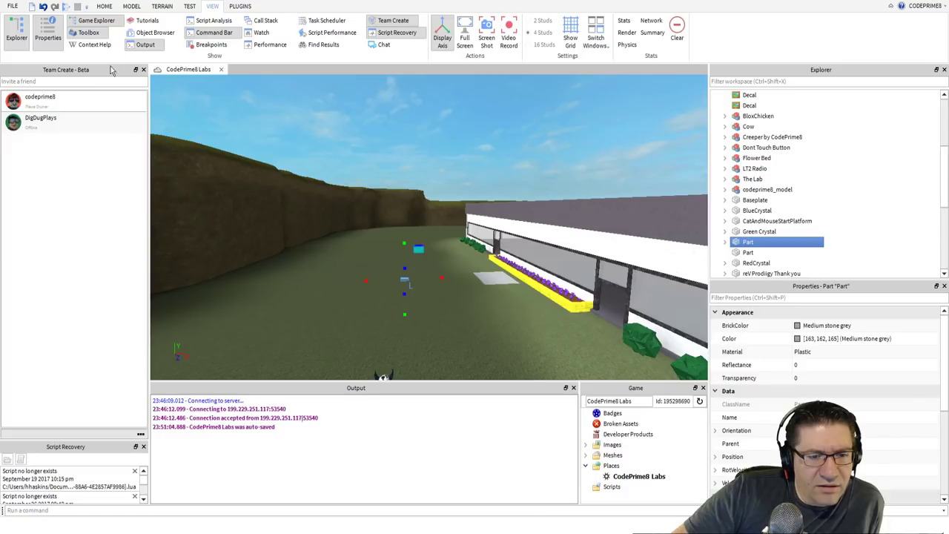
pyautogui.moveTo(105, 69); pyautogui.dragTo(104, 93)
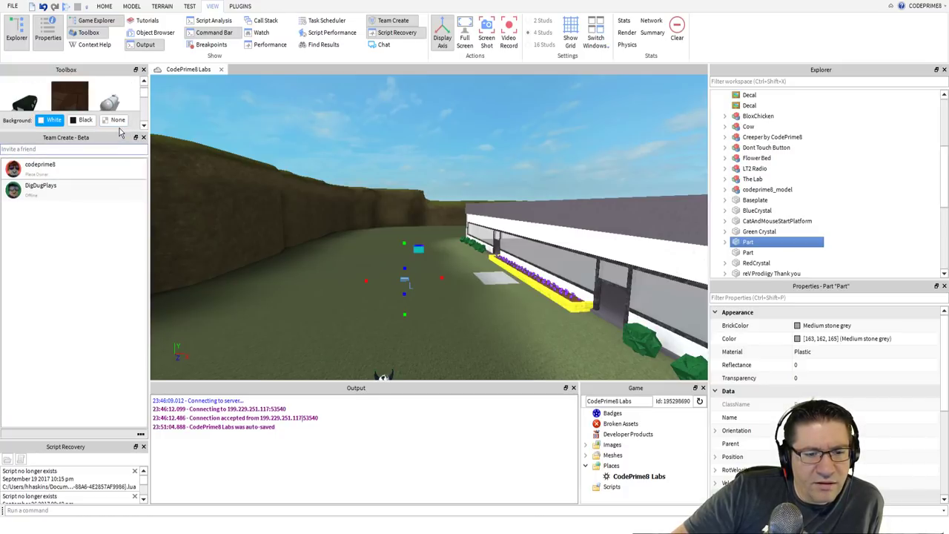
pyautogui.moveTo(115, 132); pyautogui.dragTo(116, 246)
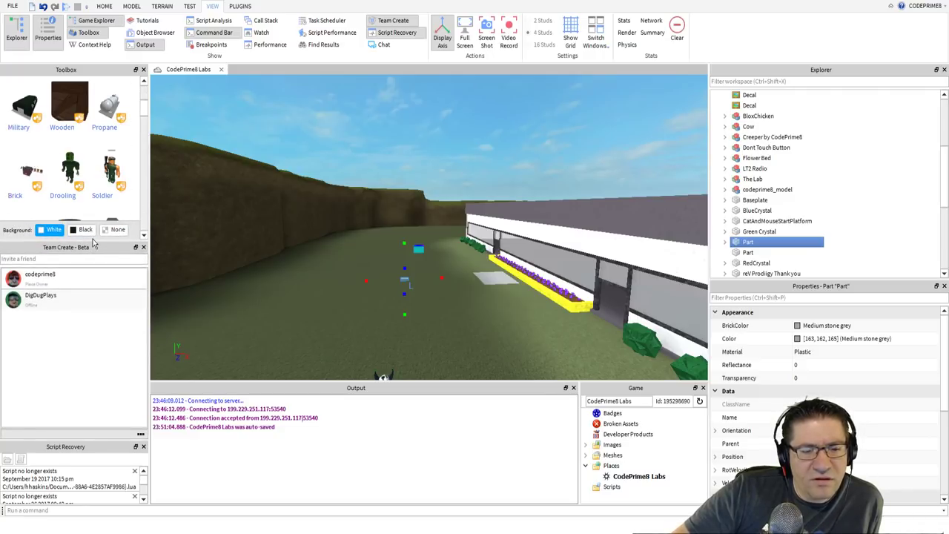
# - Browse the ready-made models in the Toolbox with more height for the list, and close the Toolbox
pyautogui.scroll(-5, 111, 163)
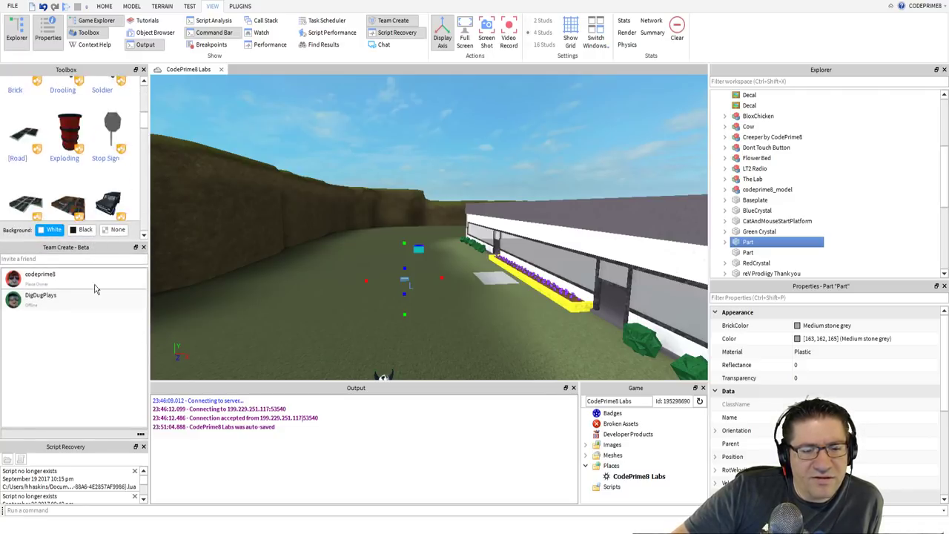
pyautogui.scroll(-2, 118, 169)
pyautogui.scroll(2, 117, 168)
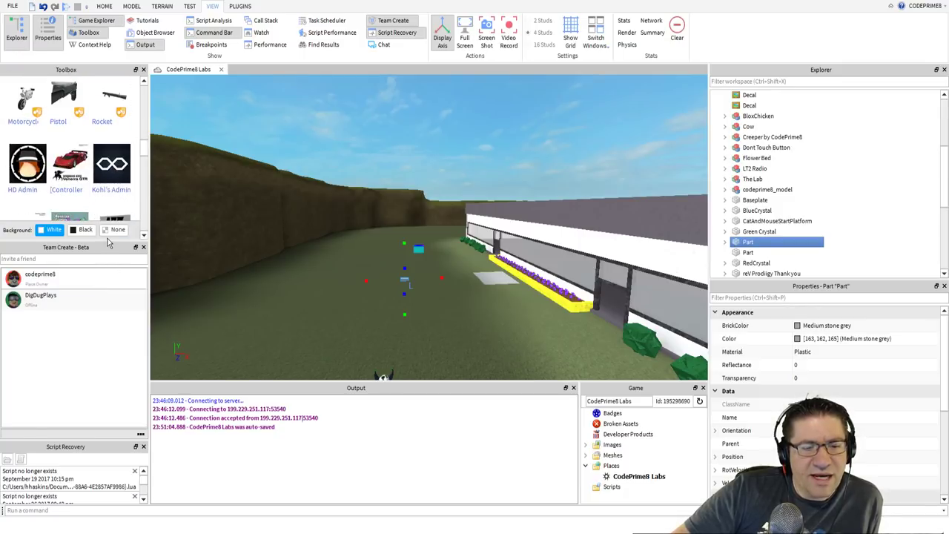
pyautogui.moveTo(109, 239); pyautogui.dragTo(108, 317)
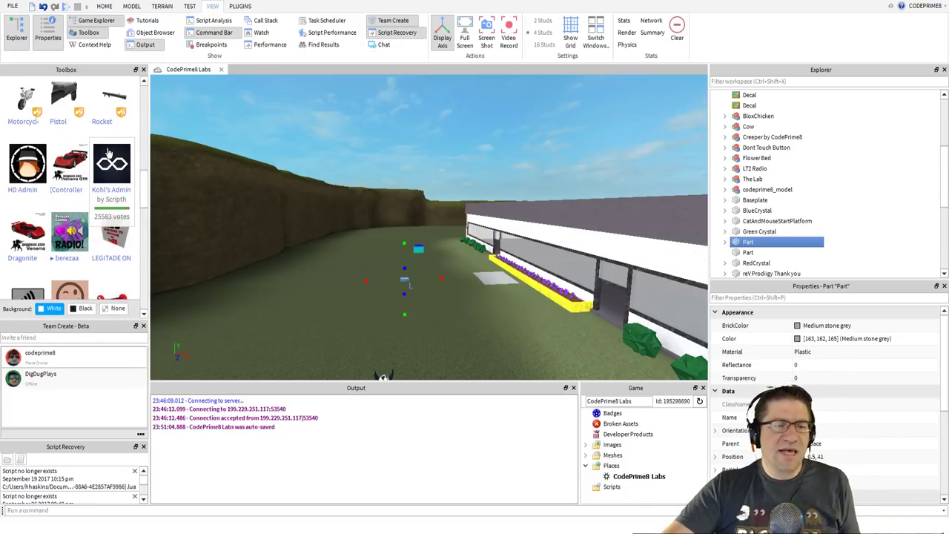
pyautogui.scroll(-5, 108, 152)
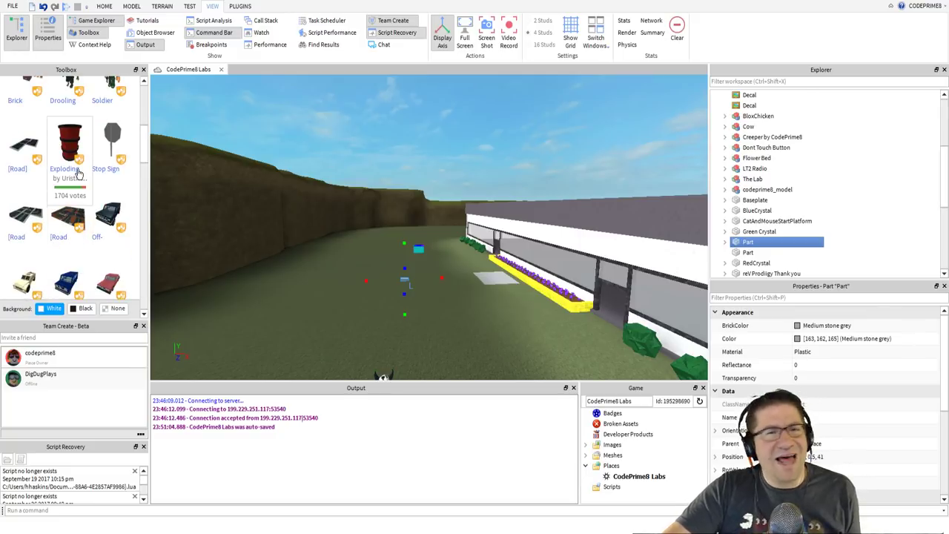
pyautogui.scroll(5, 82, 172)
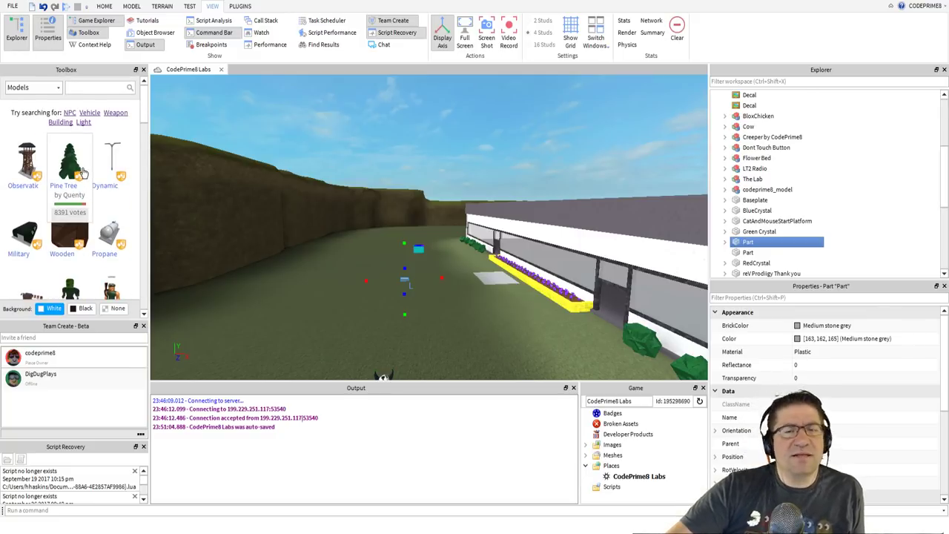
pyautogui.scroll(-5, 83, 172)
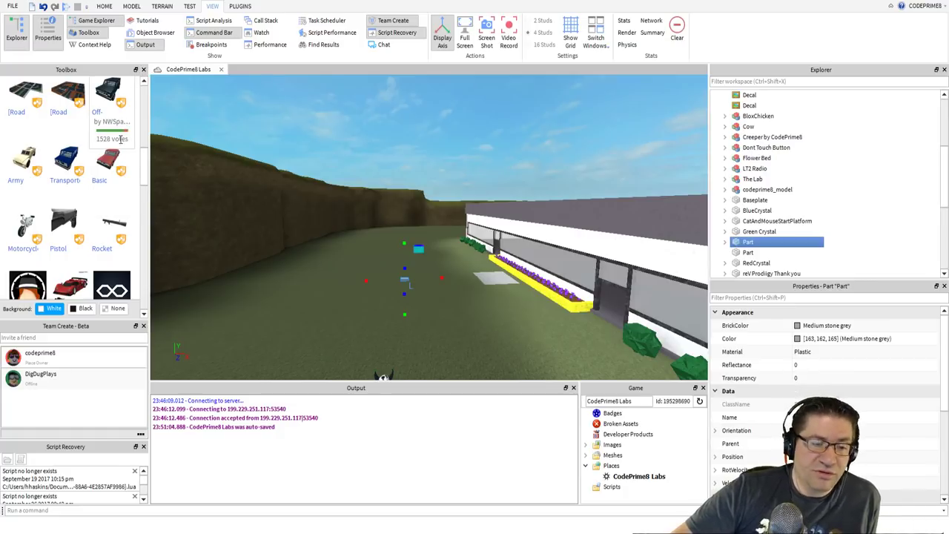
pyautogui.scroll(3, 112, 112)
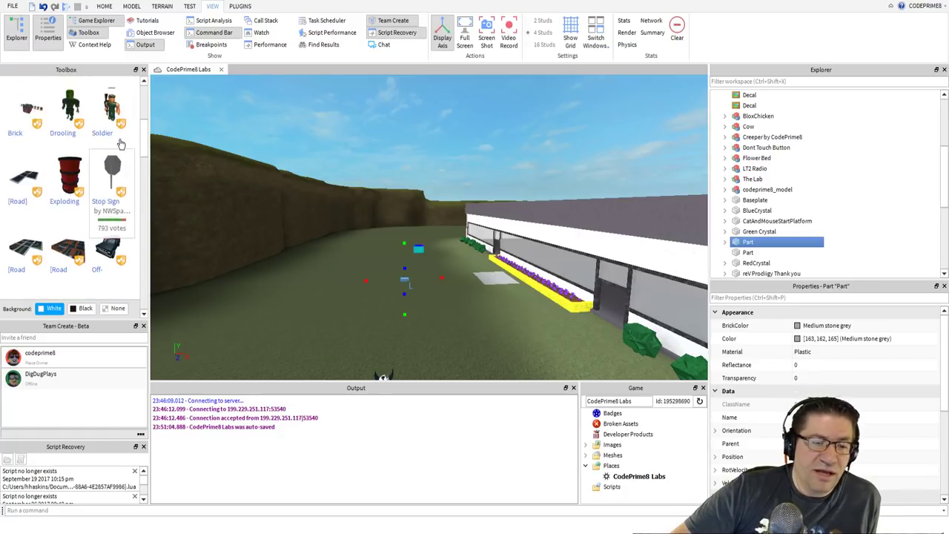
pyautogui.click(143, 69)
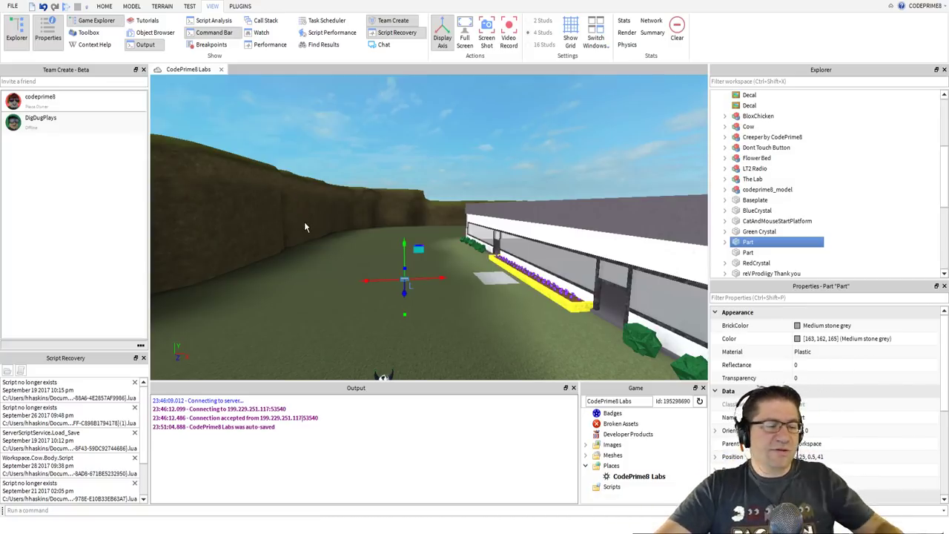
pyautogui.moveTo(305, 222); pyautogui.dragTo(305, 223, button='right')
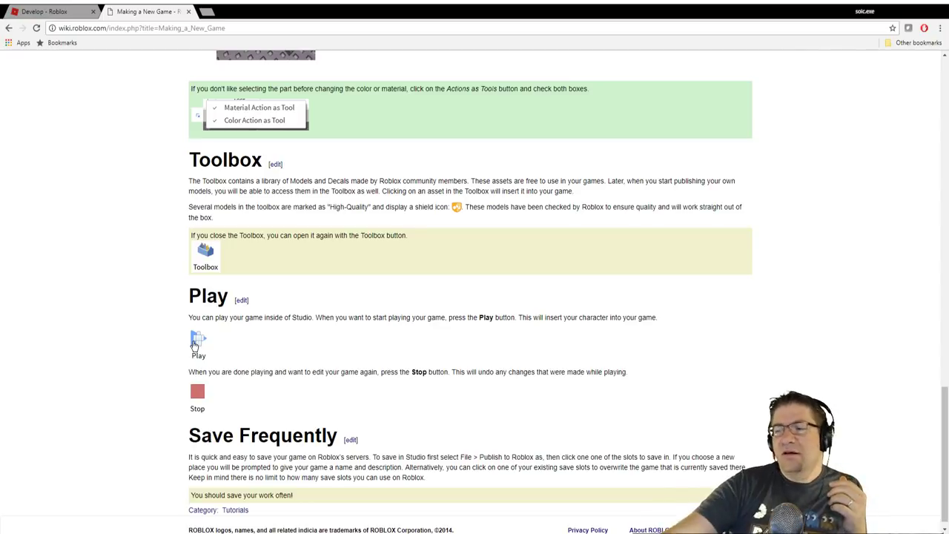
# - Read the Play and Save Frequently sections of the Making a New Game tutorial in the browser, and skim the whole page
pyautogui.scroll(-1, 96, 194)
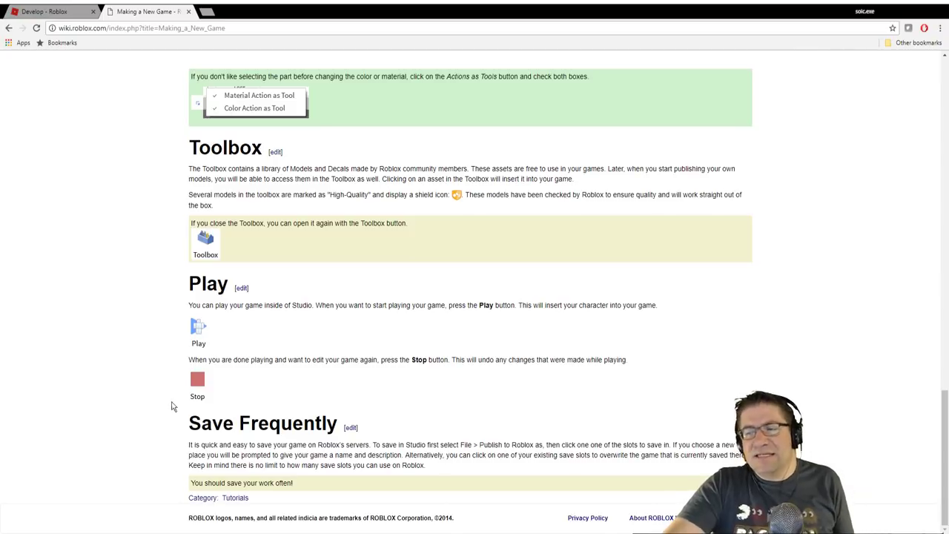
pyautogui.moveTo(186, 427); pyautogui.dragTo(439, 473)
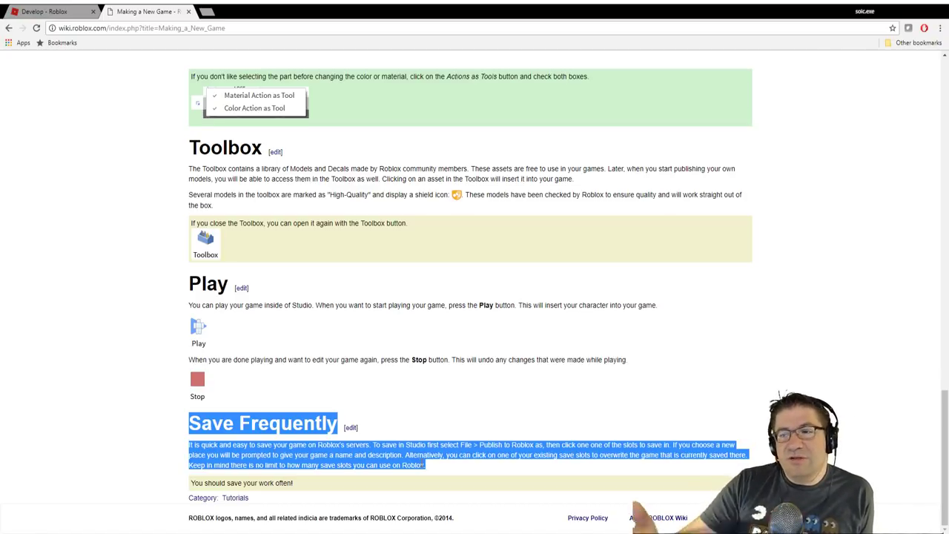
pyautogui.click(136, 344)
pyautogui.scroll(20, 135, 344)
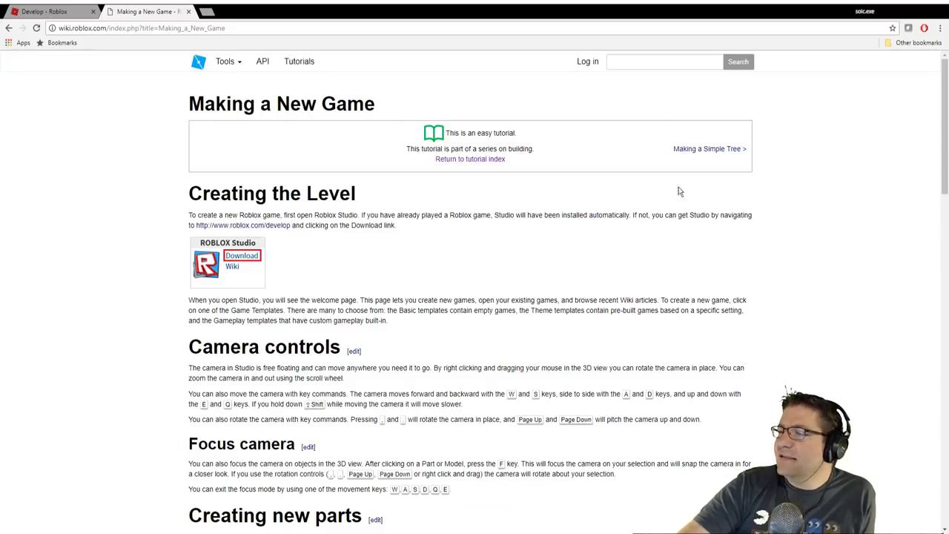
pyautogui.scroll(-20, 665, 217)
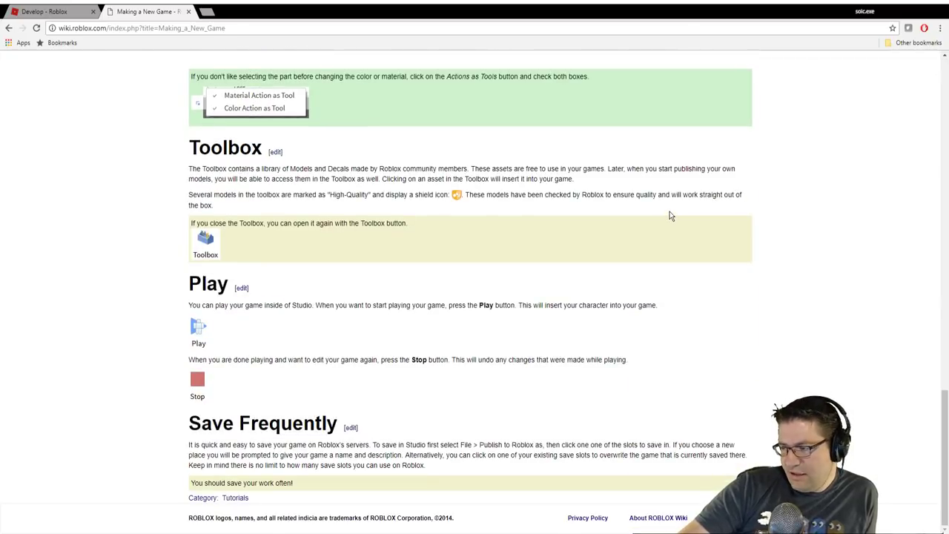
# - Return to the wiki's tutorial index and open the Making a Simple Tree tutorial from the Building Series
pyautogui.click(9, 28)
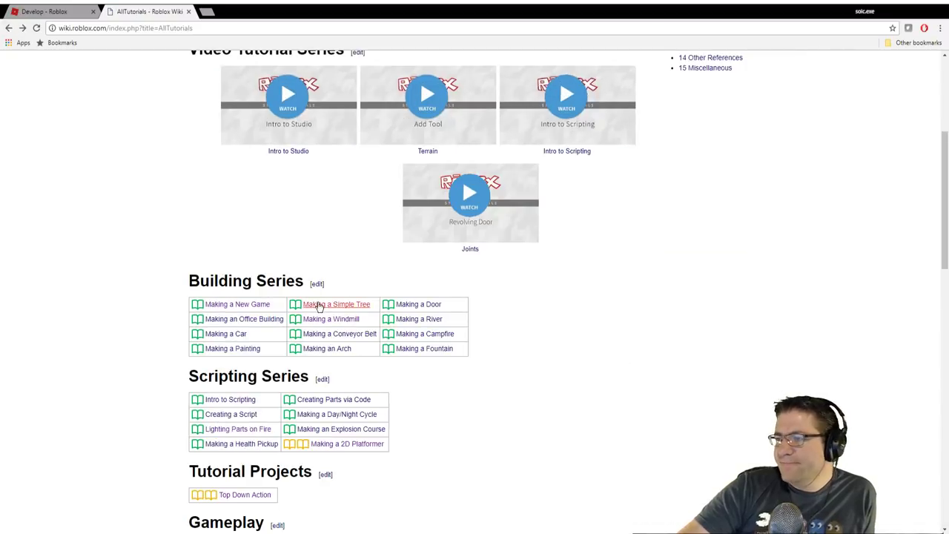
pyautogui.click(331, 305)
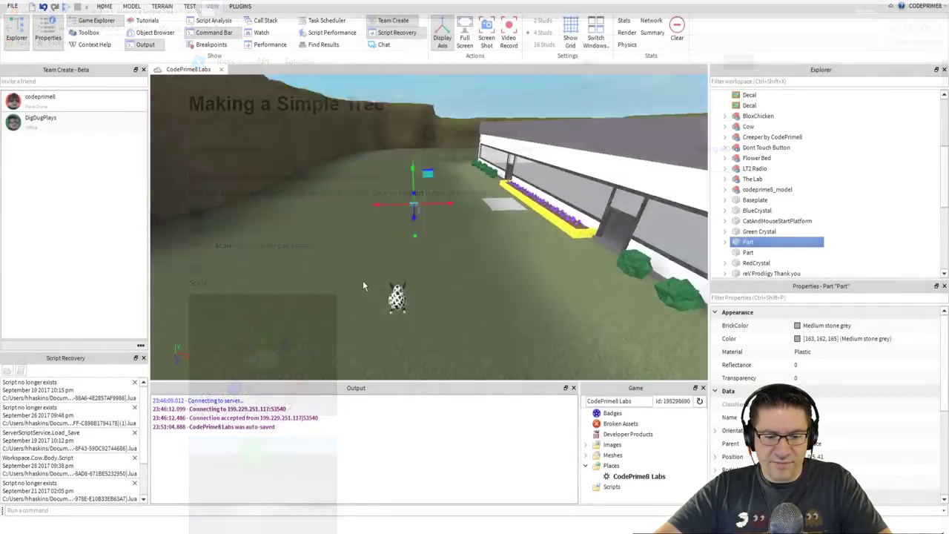
# - Switch to Roblox Studio, focus on the selected studded grey part on the grass and delete it
pyautogui.scroll(5, 363, 280)
pyautogui.press('f')
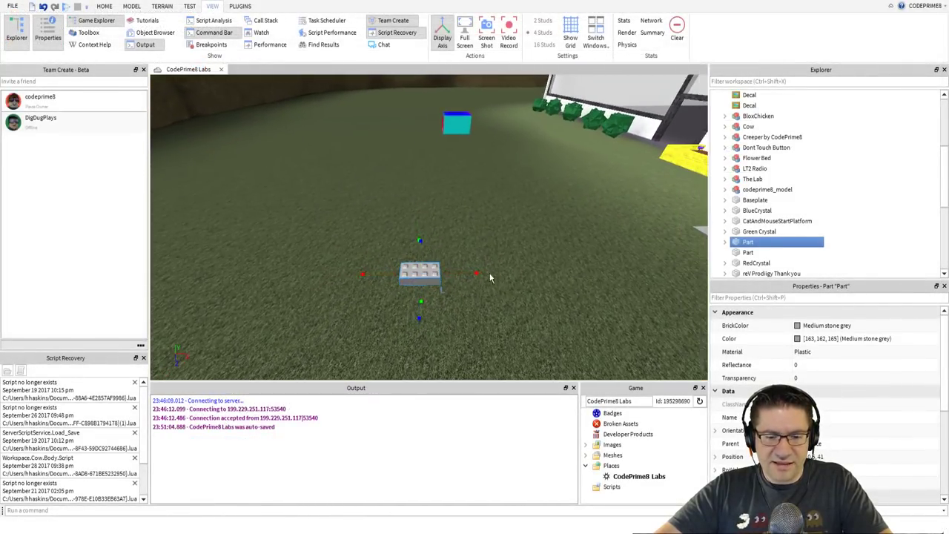
pyautogui.press('Delete')
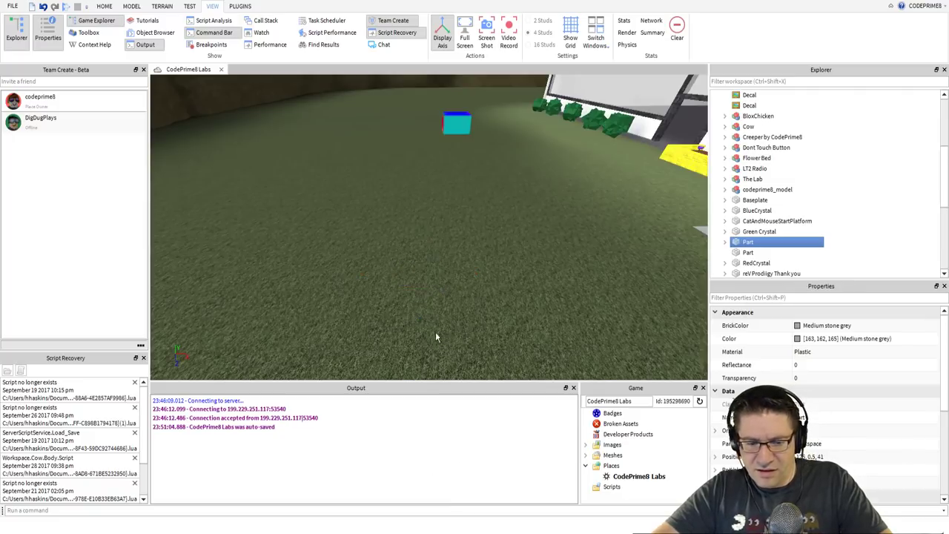
# - Insert a new block part on the open grass and move it across the ground closer to the camera
pyautogui.press('w')
pyautogui.press('w')
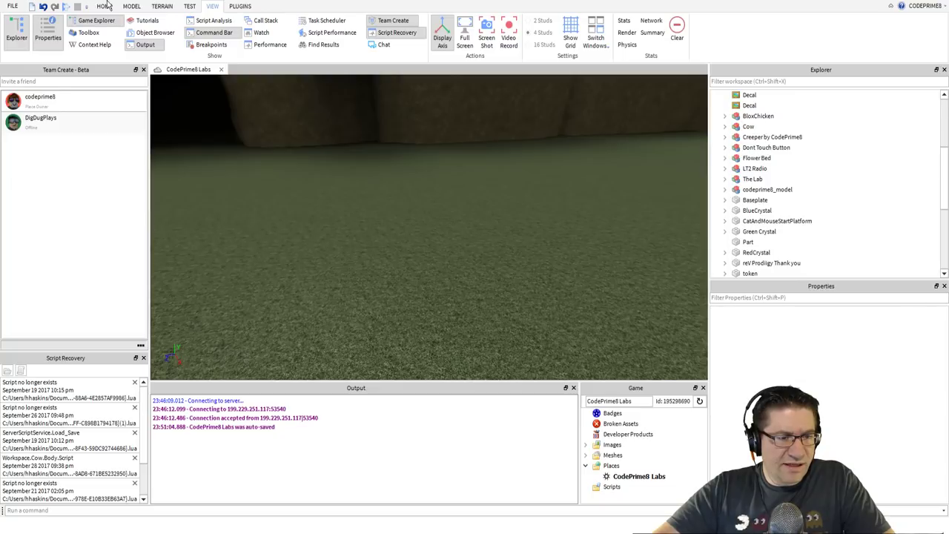
pyautogui.click(127, 7)
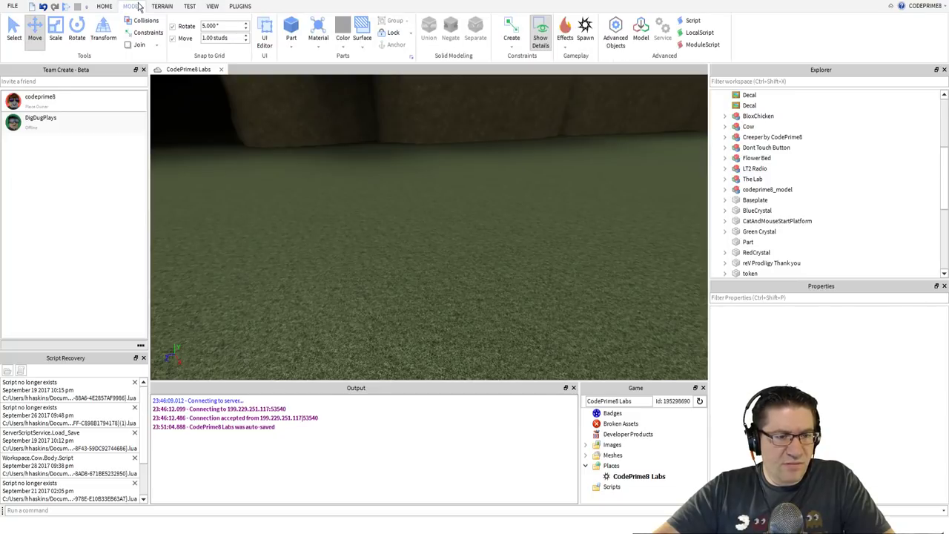
pyautogui.click(292, 30)
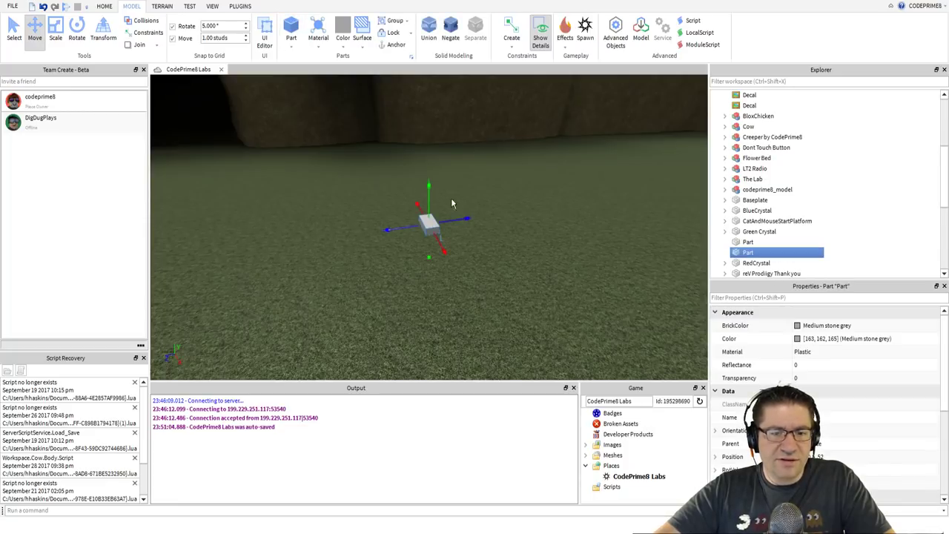
pyautogui.moveTo(424, 215); pyautogui.dragTo(480, 306)
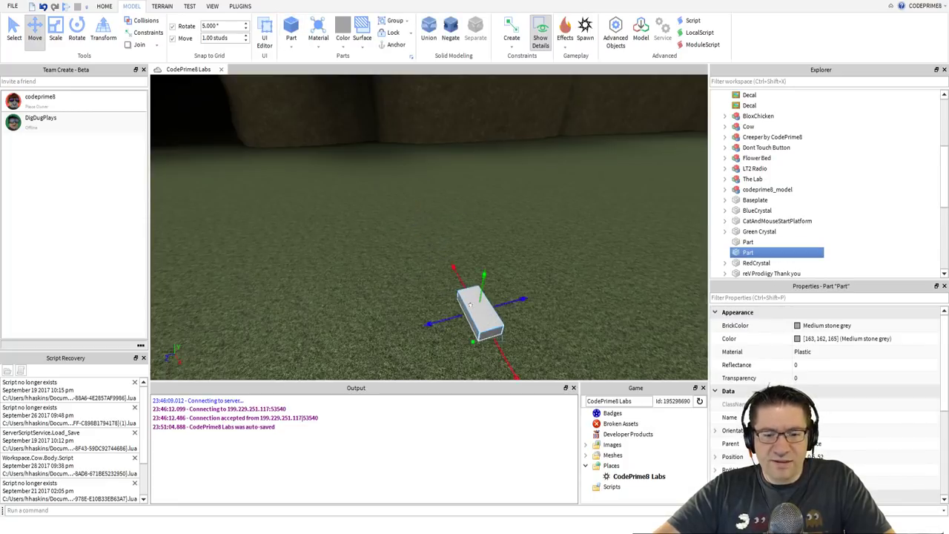
# - Scale the new block on the grass to a square footprint of 2 by 2 studs
pyautogui.moveTo(503, 308); pyautogui.dragTo(504, 309, button='right')
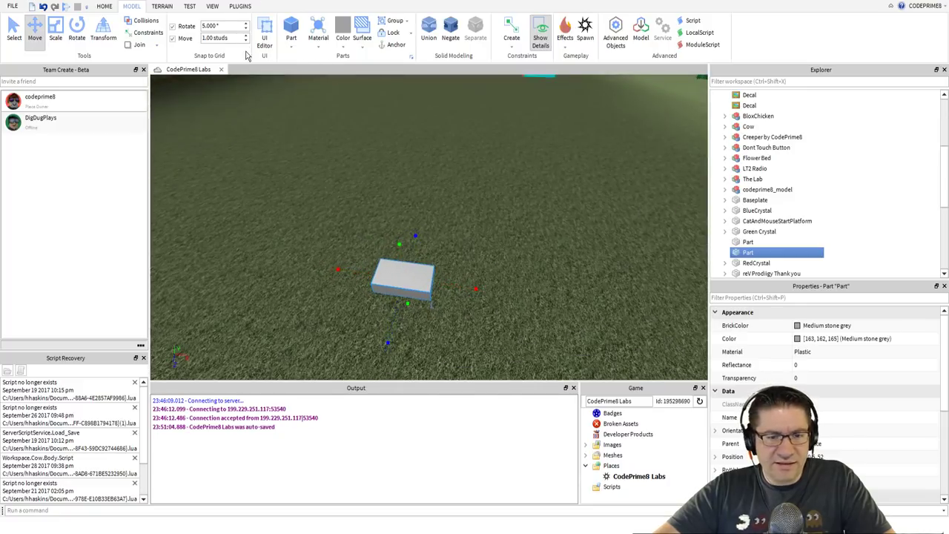
pyautogui.click(58, 28)
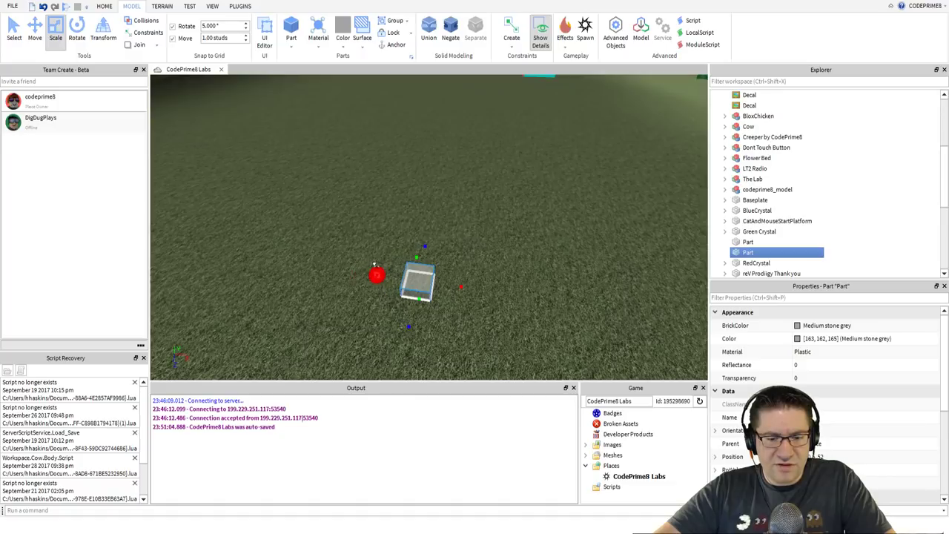
pyautogui.scroll(5, 473, 285)
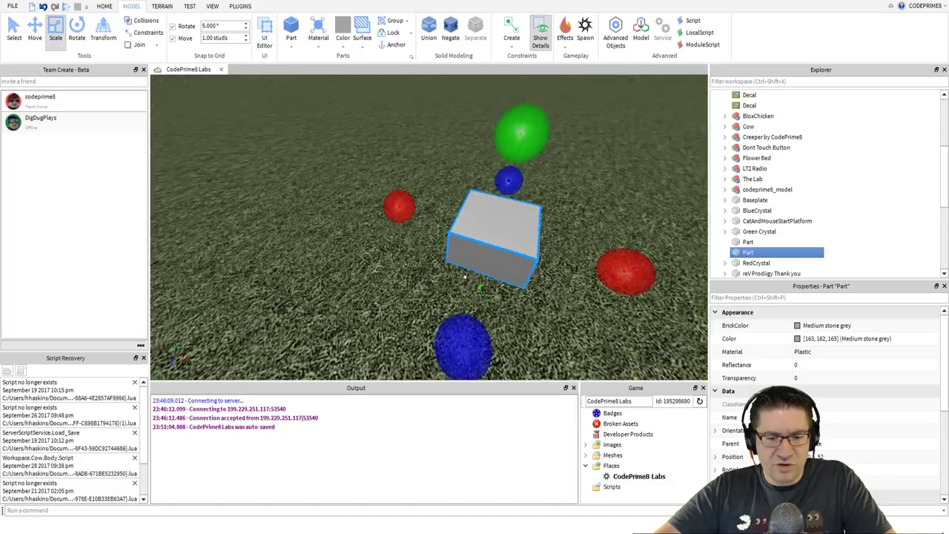
pyautogui.moveTo(465, 276)
pyautogui.mouseDown(button='right')
pyautogui.moveTo(474, 289)
pyautogui.moveTo(465, 277)
pyautogui.mouseUp(button='right')
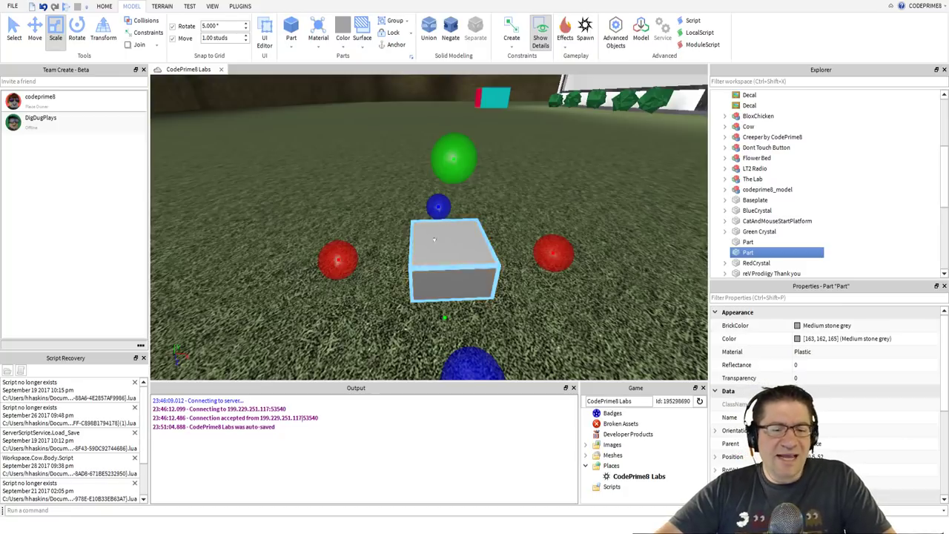
pyautogui.moveTo(439, 207); pyautogui.dragTo(442, 221)
pyautogui.moveTo(565, 265); pyautogui.dragTo(525, 268)
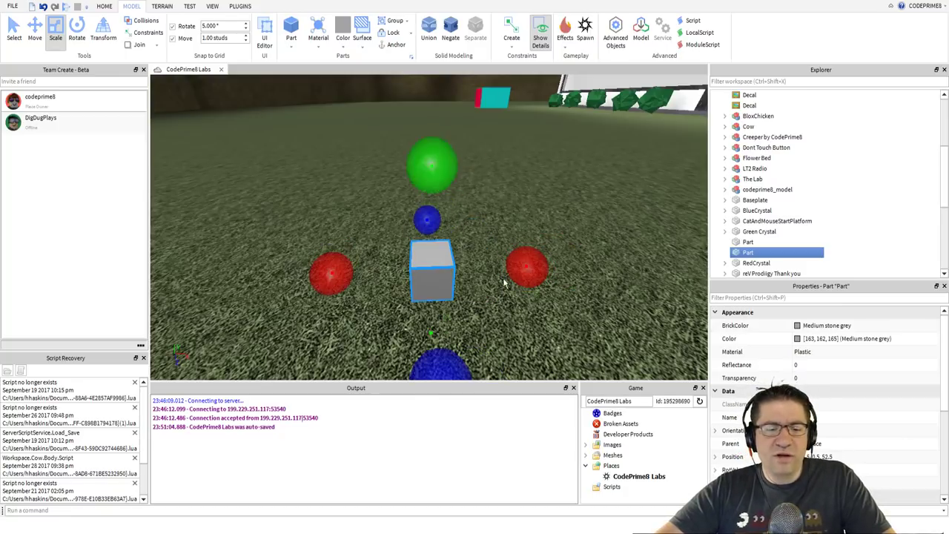
pyautogui.moveTo(478, 241)
pyautogui.mouseDown(button='right')
pyautogui.moveTo(466, 228)
pyautogui.moveTo(474, 235)
pyautogui.mouseUp(button='right')
pyautogui.press('e')
pyautogui.press('s')
pyautogui.moveTo(436, 256); pyautogui.dragTo(456, 265)
pyautogui.moveTo(418, 199); pyautogui.dragTo(427, 193)
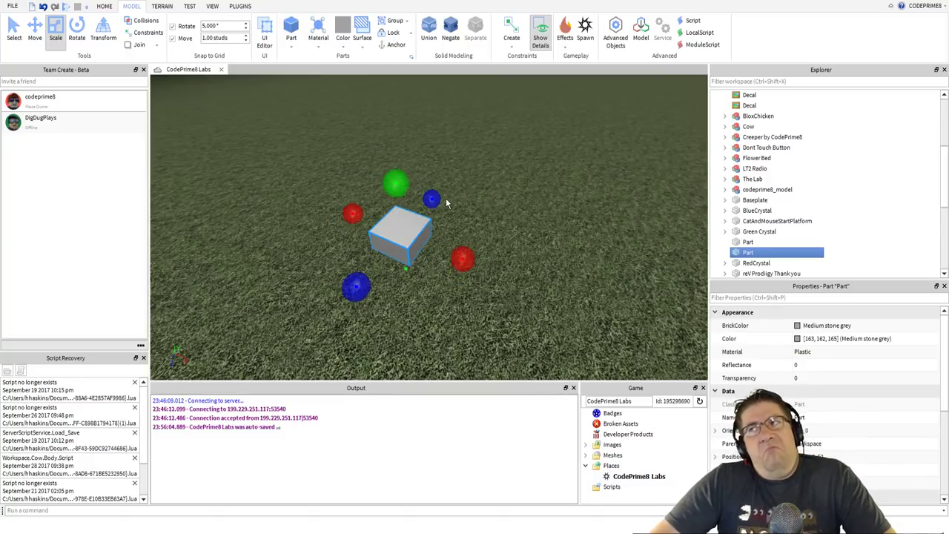
# - Stretch the block upward into a tall column 11 studs high for the tree trunk
pyautogui.moveTo(447, 203); pyautogui.dragTo(438, 189, button='right')
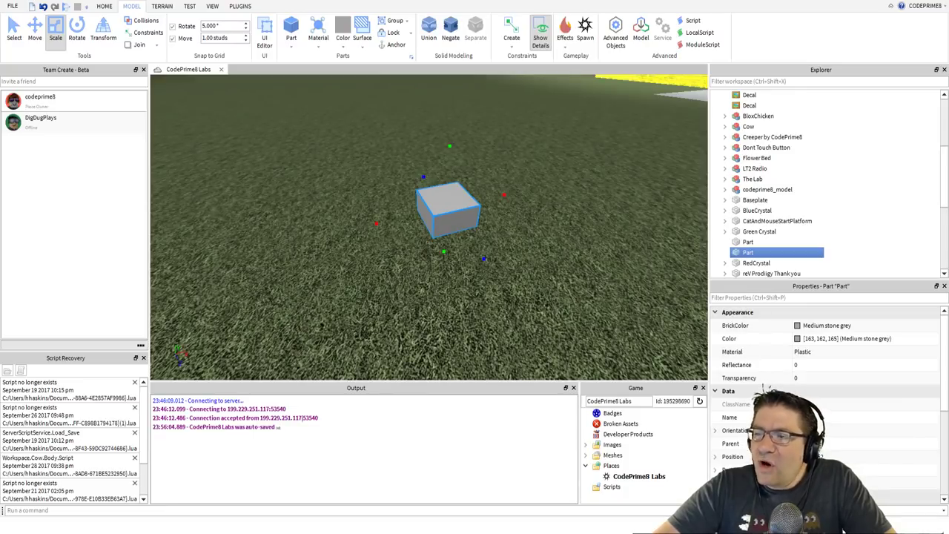
pyautogui.scroll(-10, 474, 208)
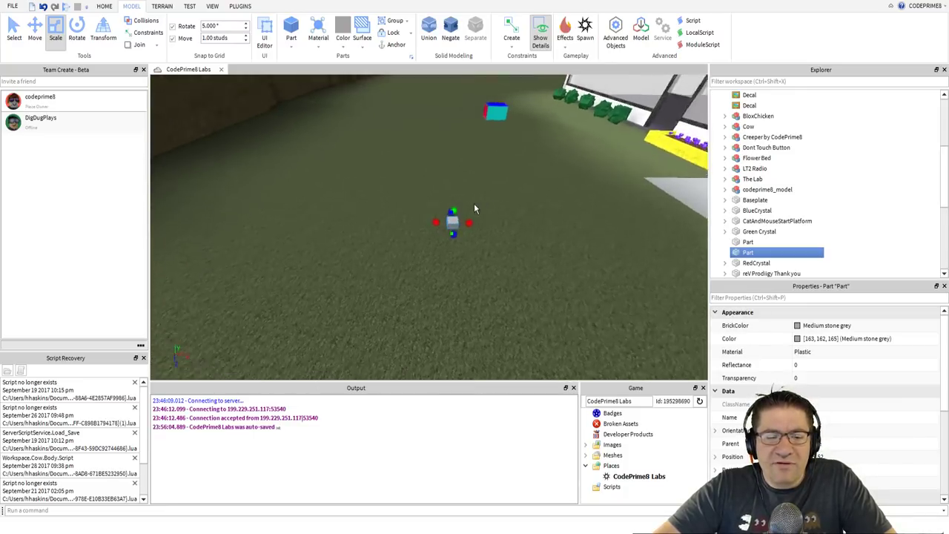
pyautogui.scroll(8, 474, 208)
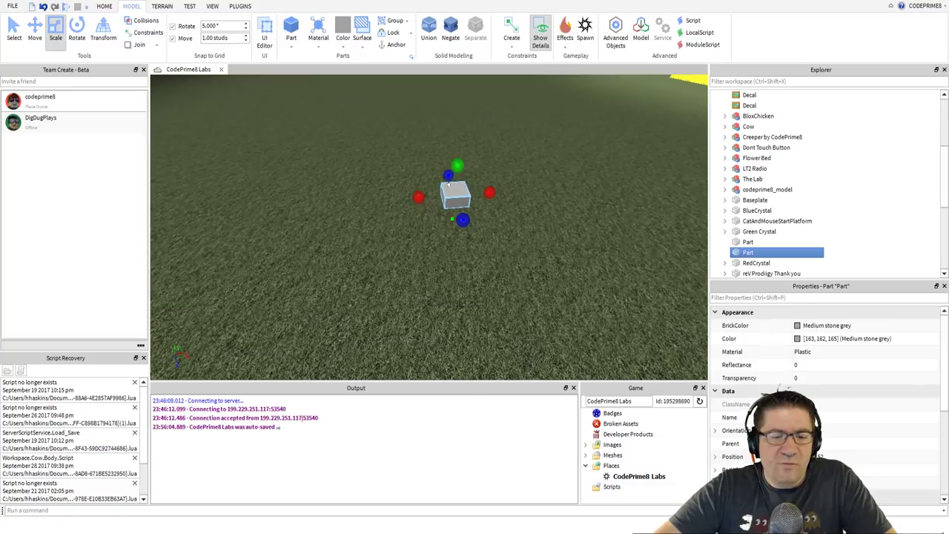
pyautogui.moveTo(458, 194); pyautogui.dragTo(458, 194, button='right')
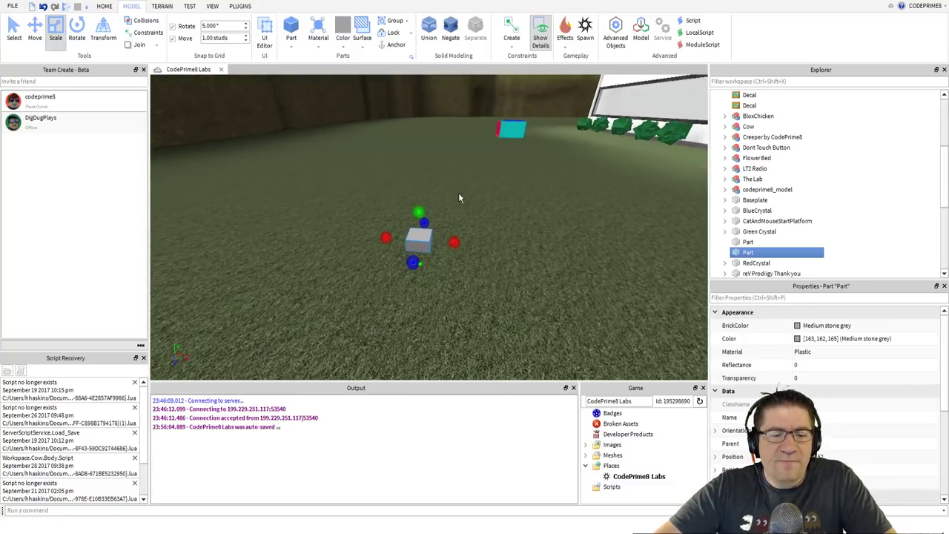
pyautogui.moveTo(419, 211); pyautogui.dragTo(412, 74)
pyautogui.moveTo(543, 207); pyautogui.dragTo(542, 210, button='right')
pyautogui.moveTo(546, 139); pyautogui.dragTo(547, 95)
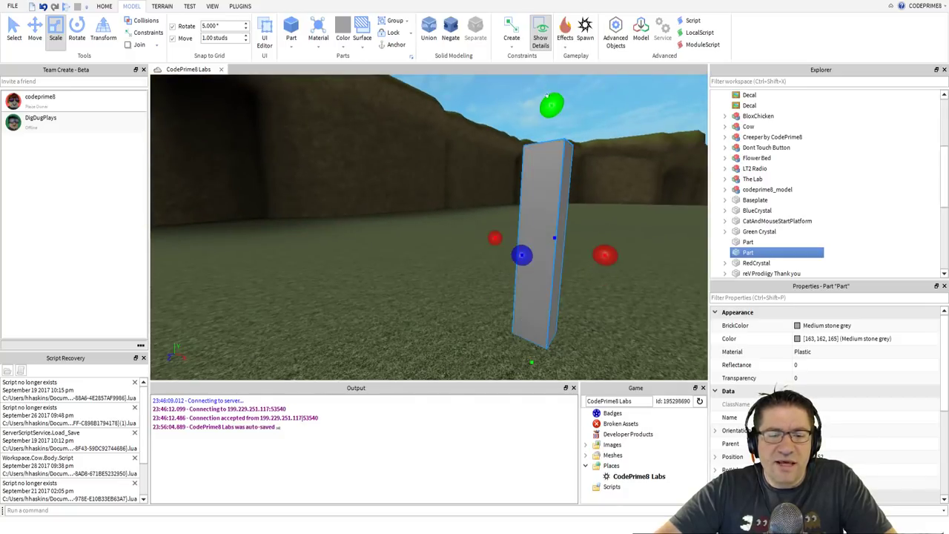
pyautogui.moveTo(577, 145); pyautogui.dragTo(577, 144, button='right')
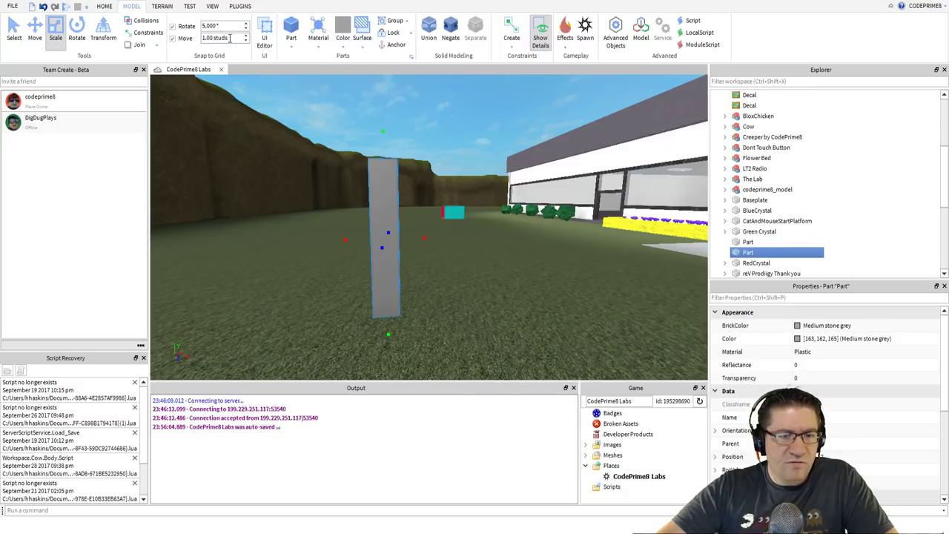
# - Set the rotation snap increment to 45 degrees
pyautogui.moveTo(228, 28); pyautogui.dragTo(189, 28)
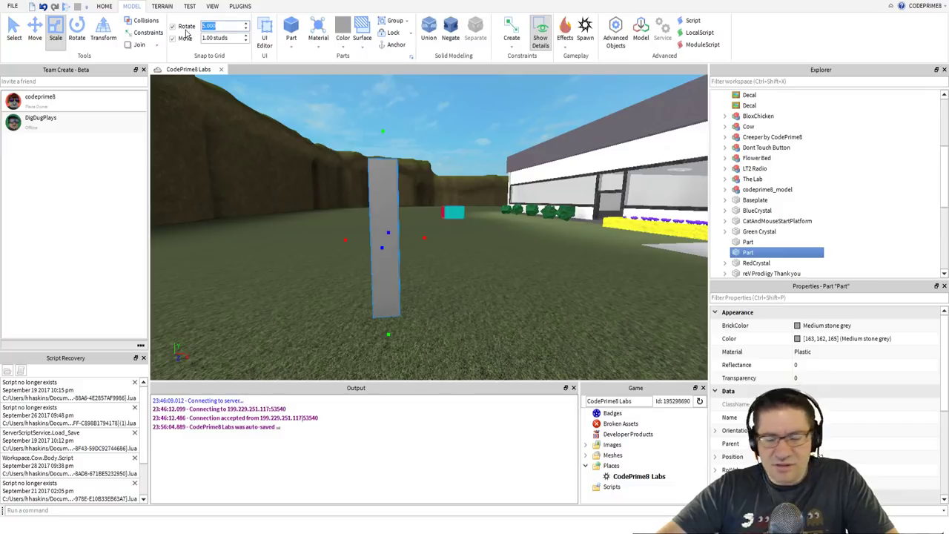
pyautogui.write('45')
pyautogui.press('Return')
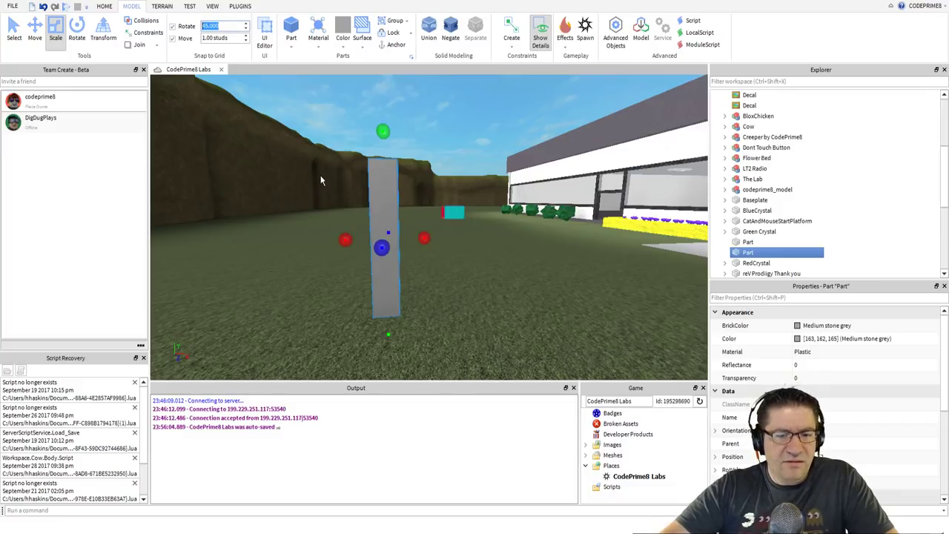
pyautogui.scroll(3, 319, 174)
pyautogui.moveTo(320, 174)
pyautogui.mouseDown(button='right')
pyautogui.moveTo(312, 167)
pyautogui.moveTo(321, 174)
pyautogui.mouseUp(button='right')
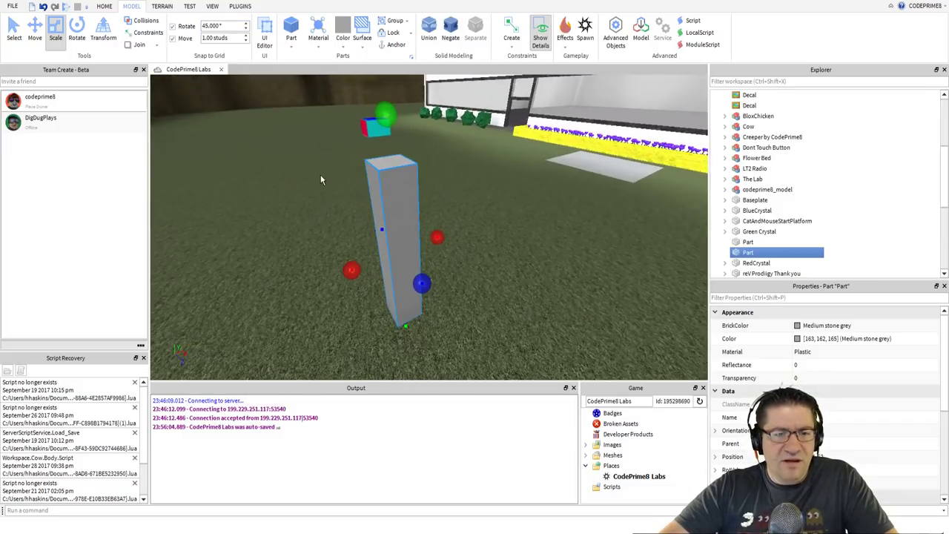
# - Restore the rotation snap increment to 5 degrees
pyautogui.click(211, 25)
pyautogui.write('5')
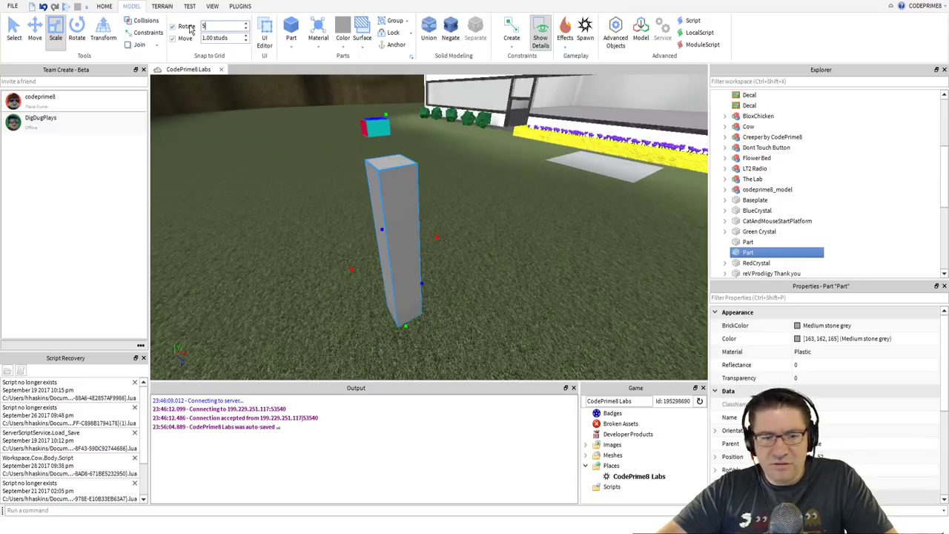
pyautogui.press('Return')
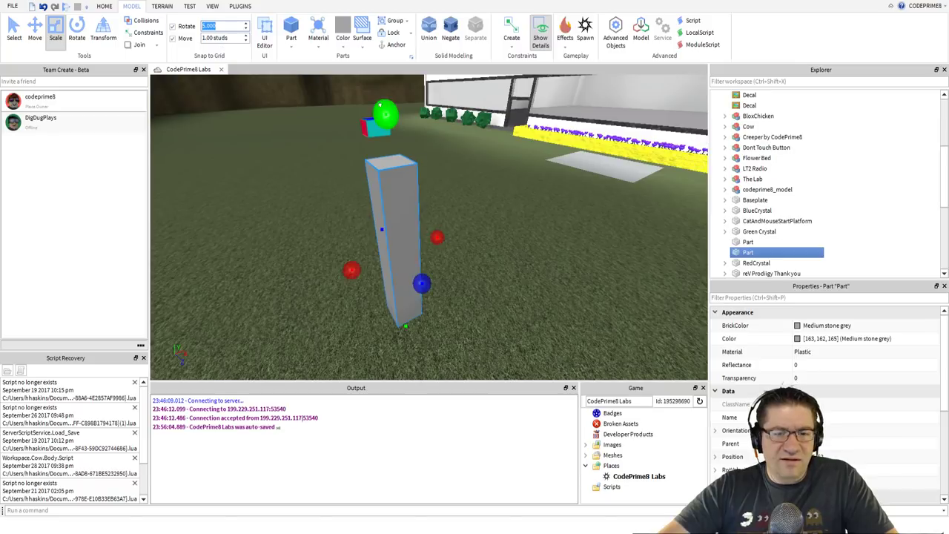
# - Shorten the column from its upper end and stretch it back to 11 studs tall
pyautogui.moveTo(382, 110); pyautogui.dragTo(388, 139)
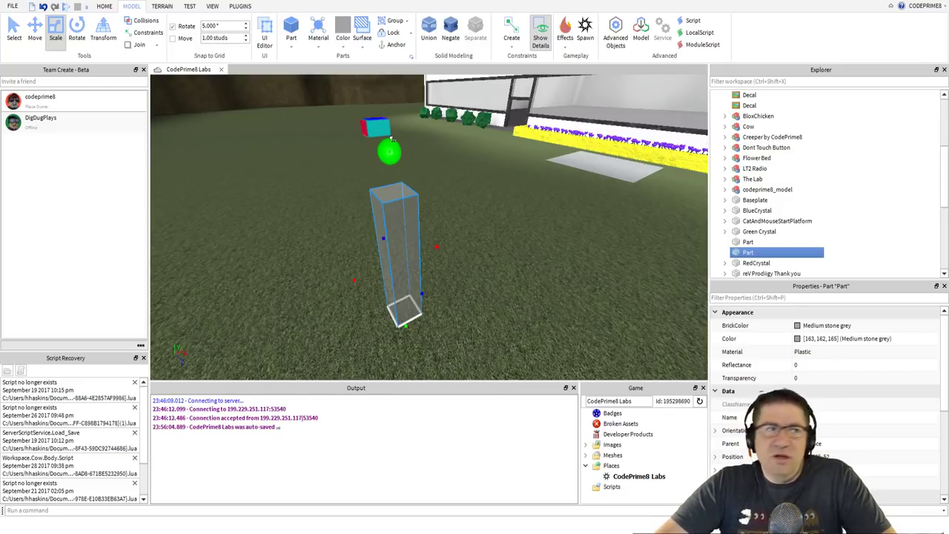
pyautogui.moveTo(390, 138); pyautogui.dragTo(387, 111)
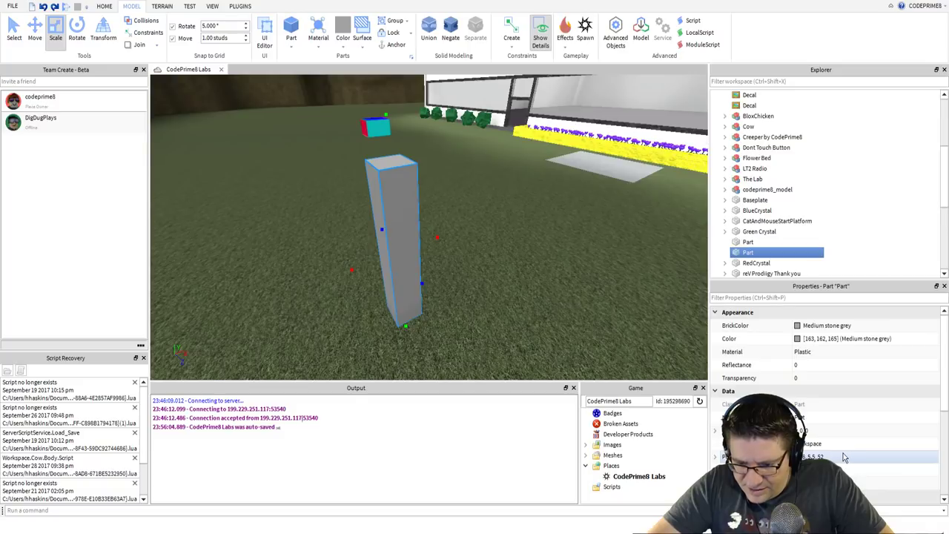
# - Name the column TreeTrunk through its Name property, and undo the rename
pyautogui.scroll(-6, 844, 457)
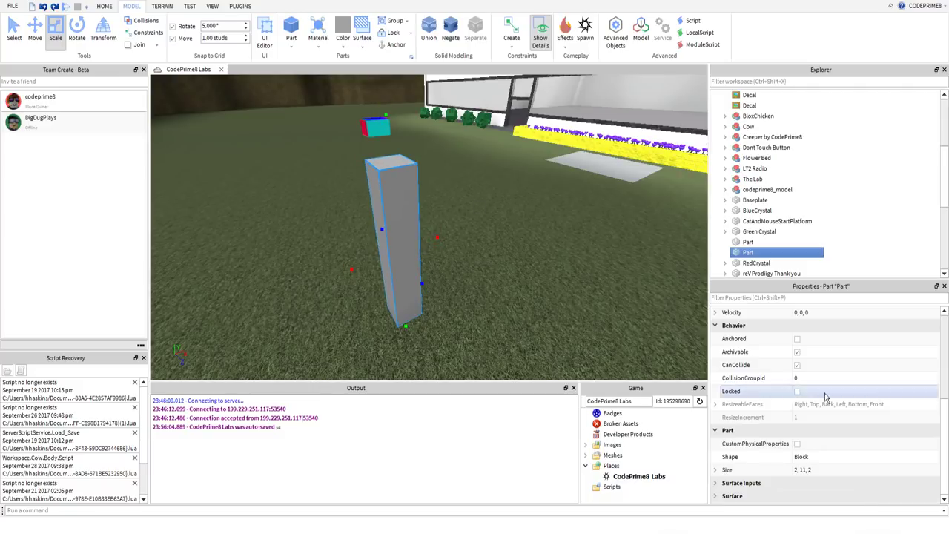
pyautogui.scroll(3, 837, 382)
pyautogui.scroll(3, 836, 382)
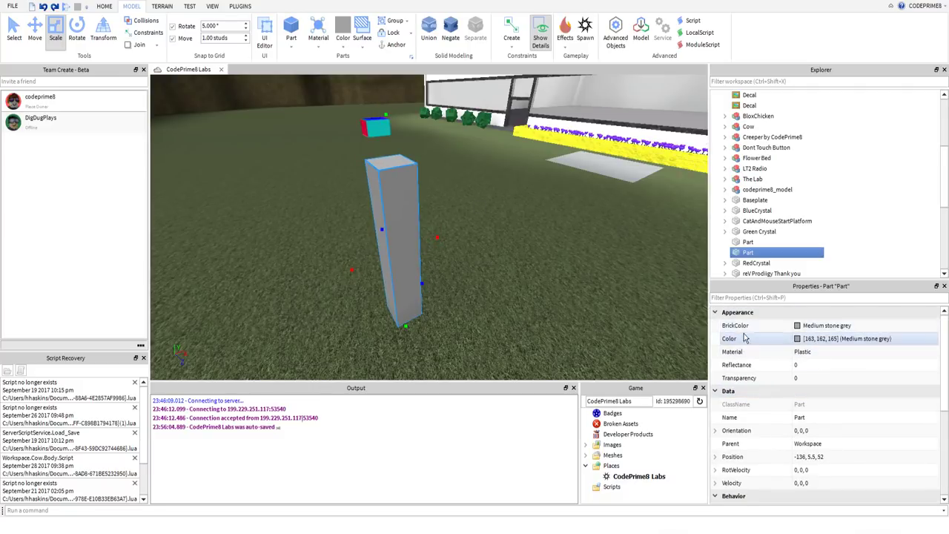
pyautogui.click(834, 416)
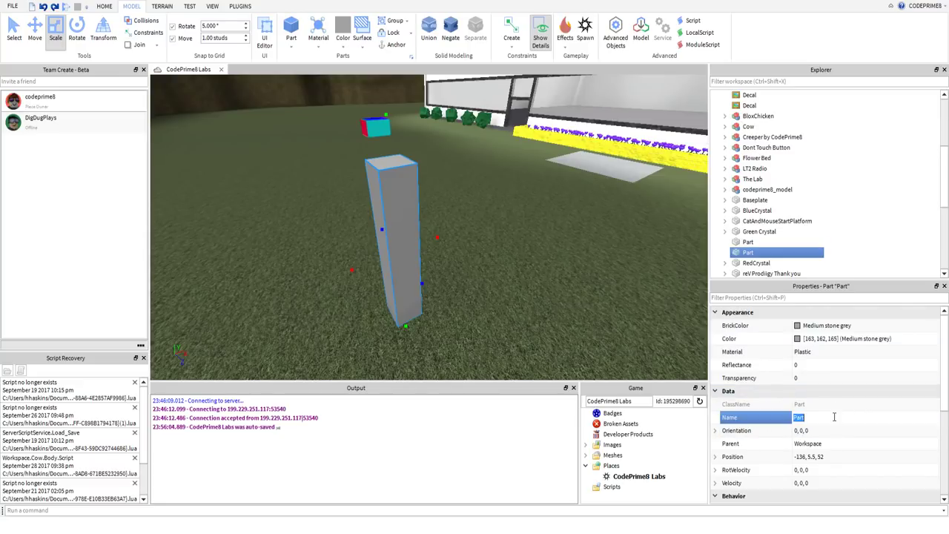
pyautogui.write('TreeTrunk')
pyautogui.press('Return')
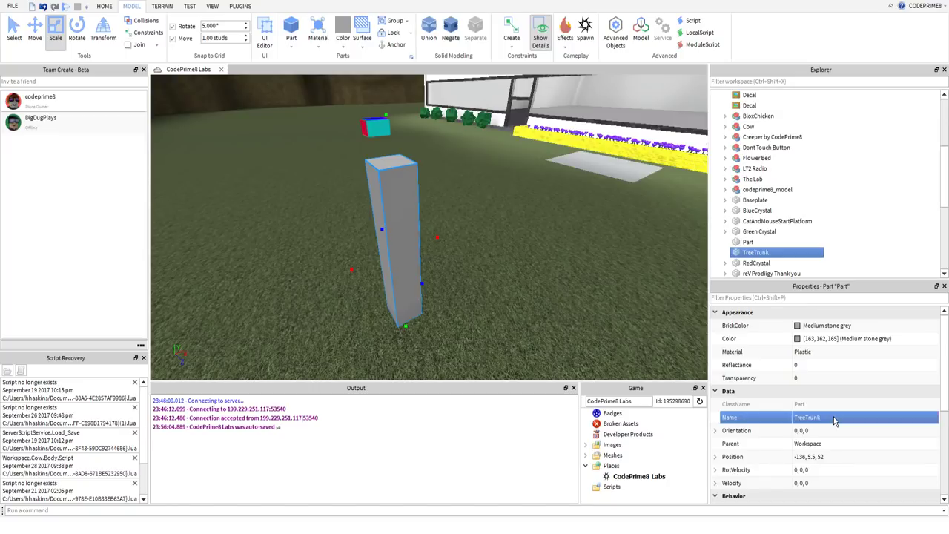
pyautogui.hotkey('ctrl', 'z')
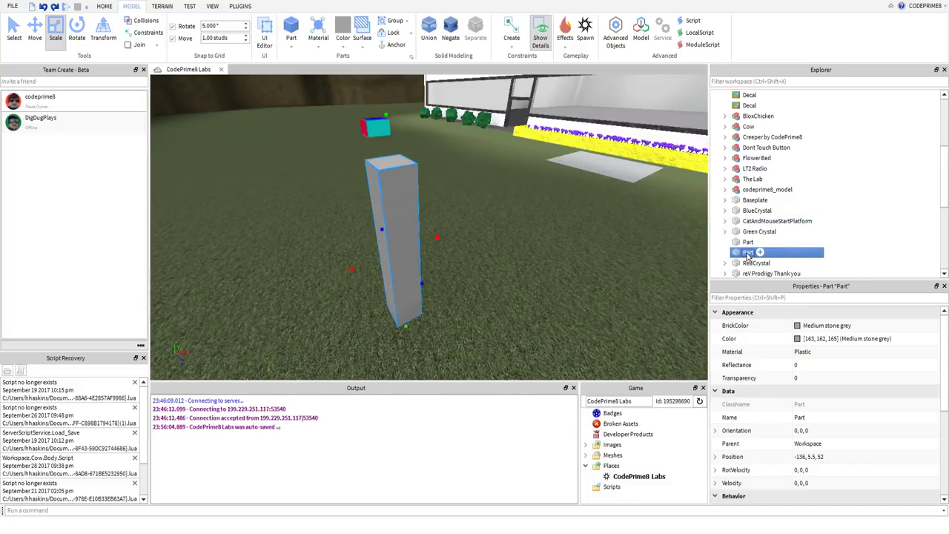
# - Rename the selected column part as TreeTrunk directly in the object tree
pyautogui.press('F2')
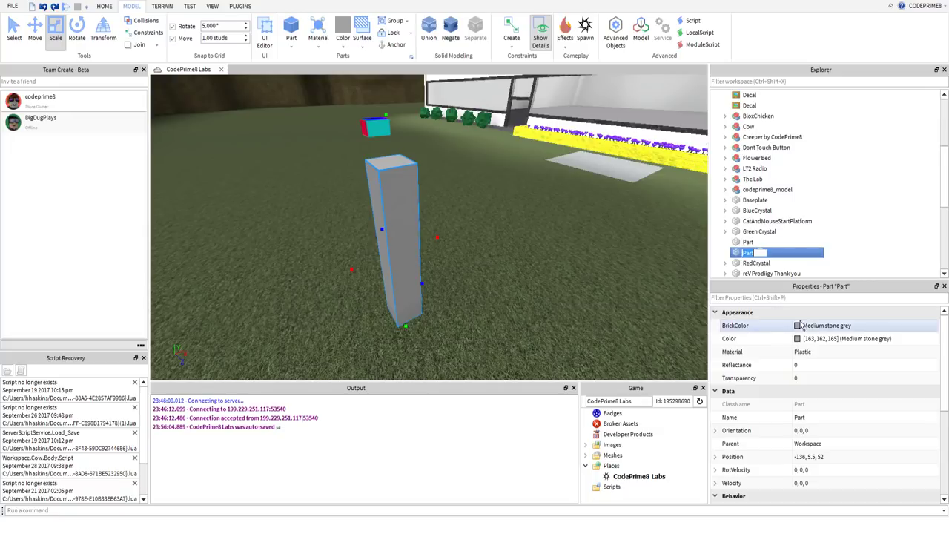
pyautogui.write('TreeTrunk')
pyautogui.press('Return')
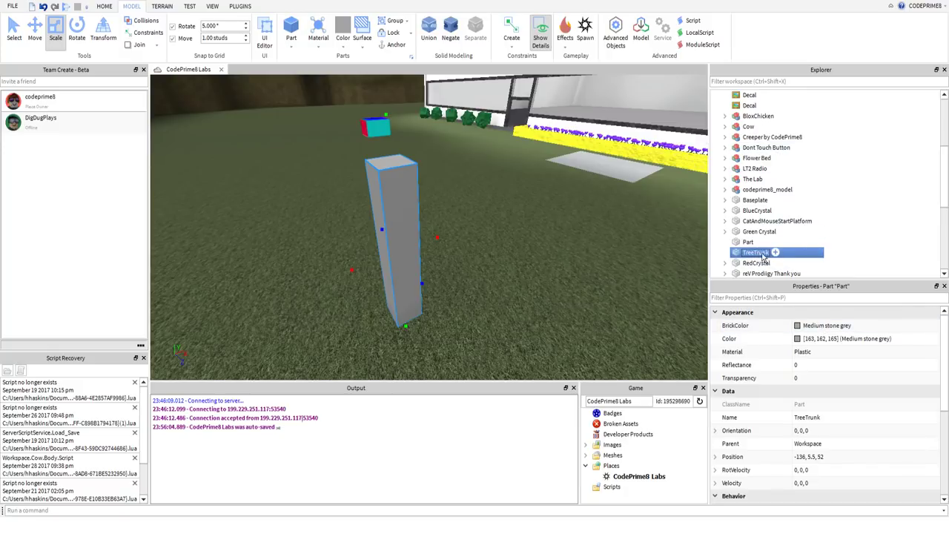
pyautogui.doubleClick(757, 253)
pyautogui.write('te')
pyautogui.press('Escape')
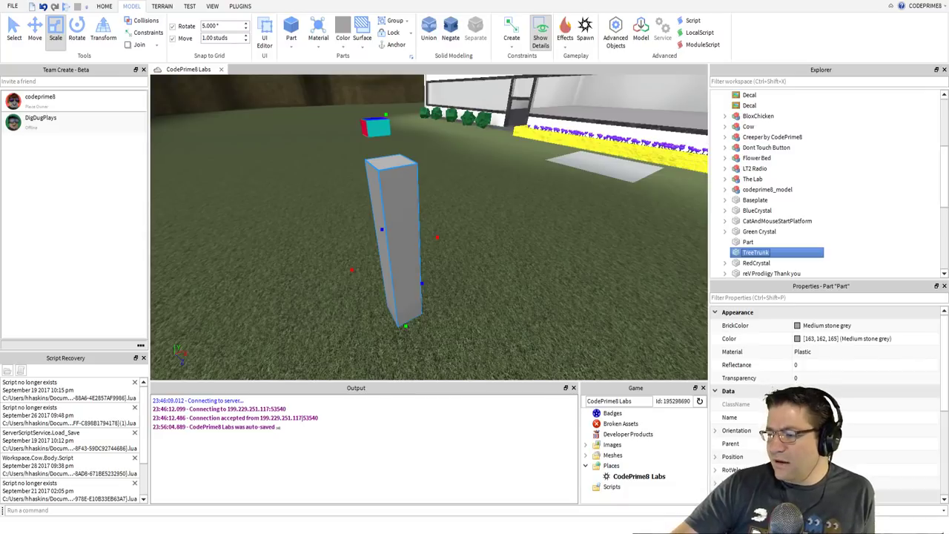
pyautogui.press('Return')
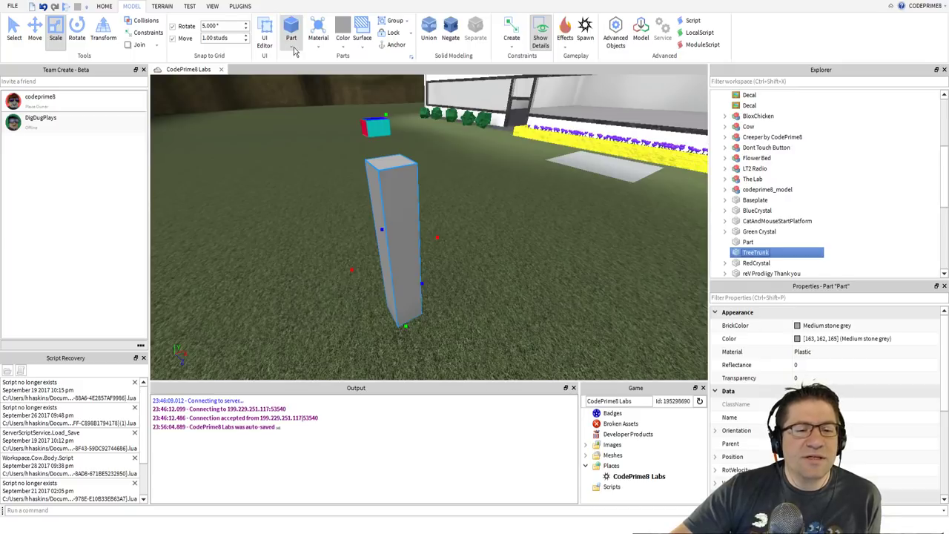
# - Insert a sphere part beside the trunk and make sure collisions are turned off for placing it
pyautogui.click(299, 76)
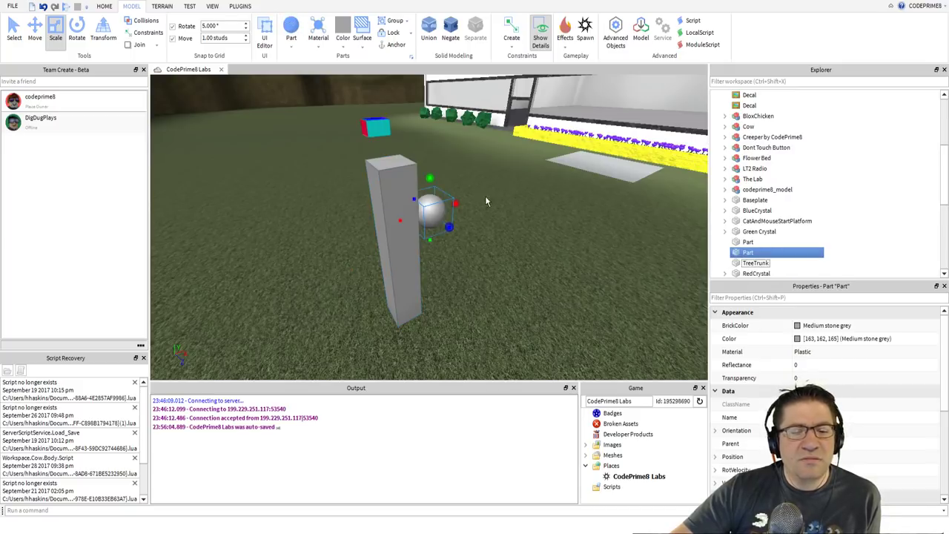
pyautogui.moveTo(486, 220); pyautogui.dragTo(509, 214, button='right')
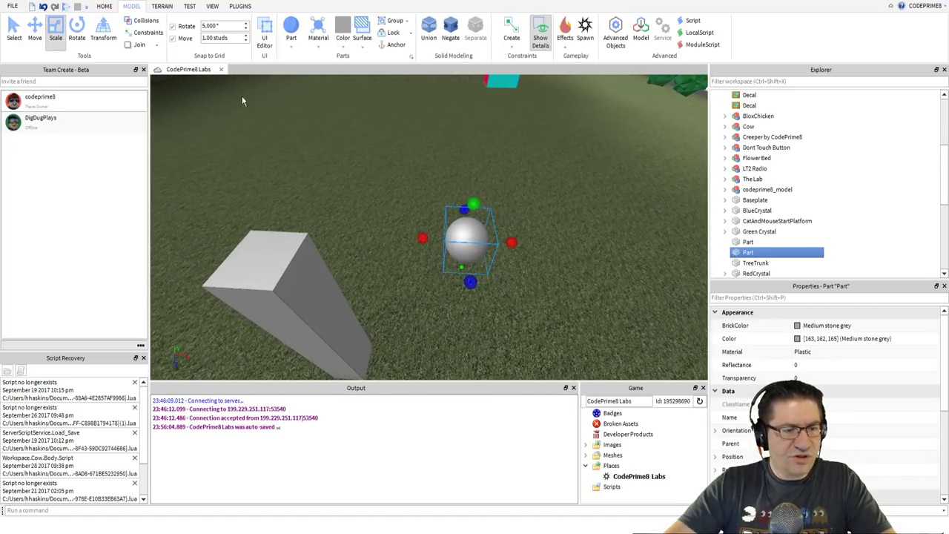
pyautogui.click(144, 21)
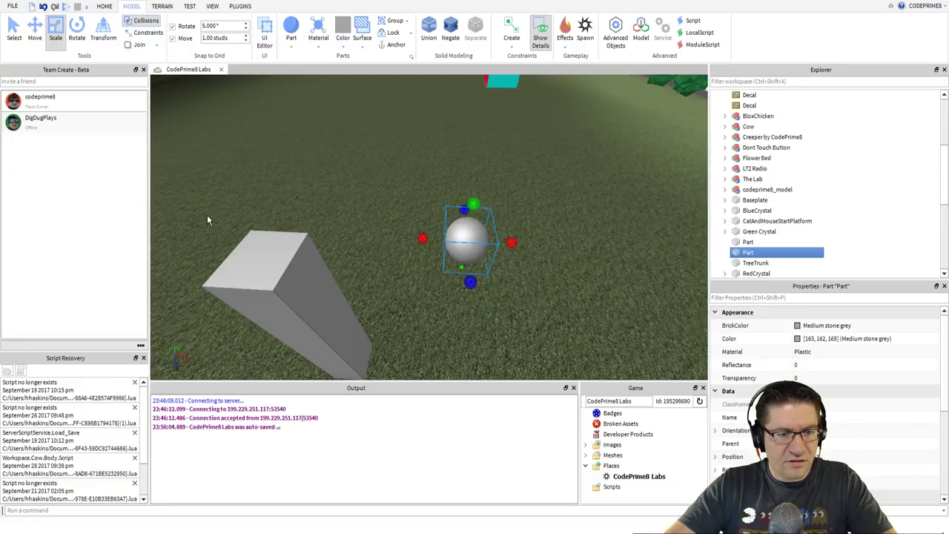
pyautogui.scroll(-3, 378, 187)
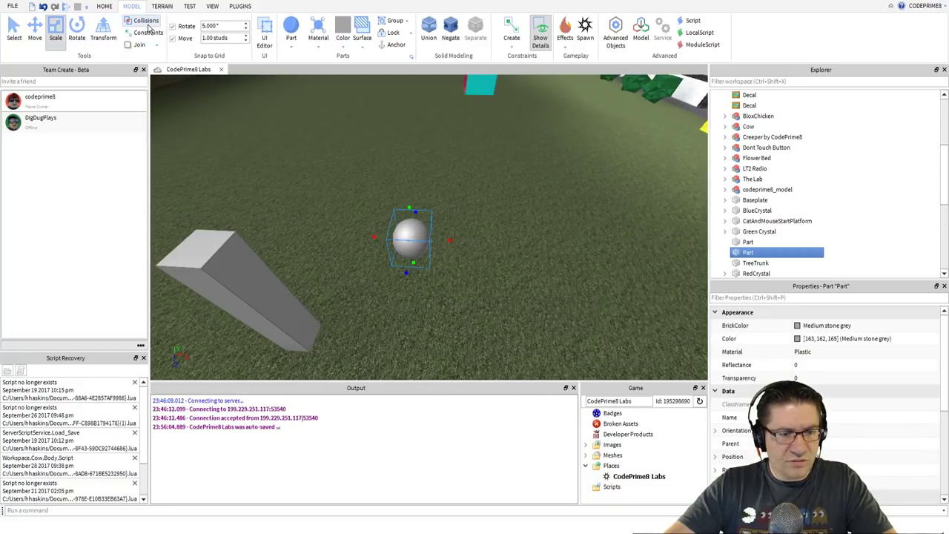
# - Move the sphere across the ground until it overlaps the base of the trunk
pyautogui.click(34, 31)
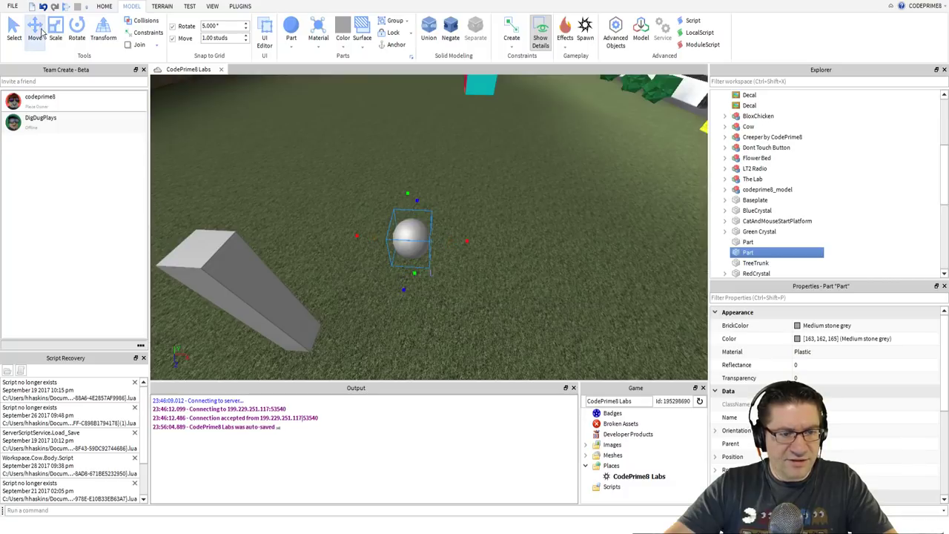
pyautogui.scroll(-3, 299, 208)
pyautogui.press('s')
pyautogui.press('a')
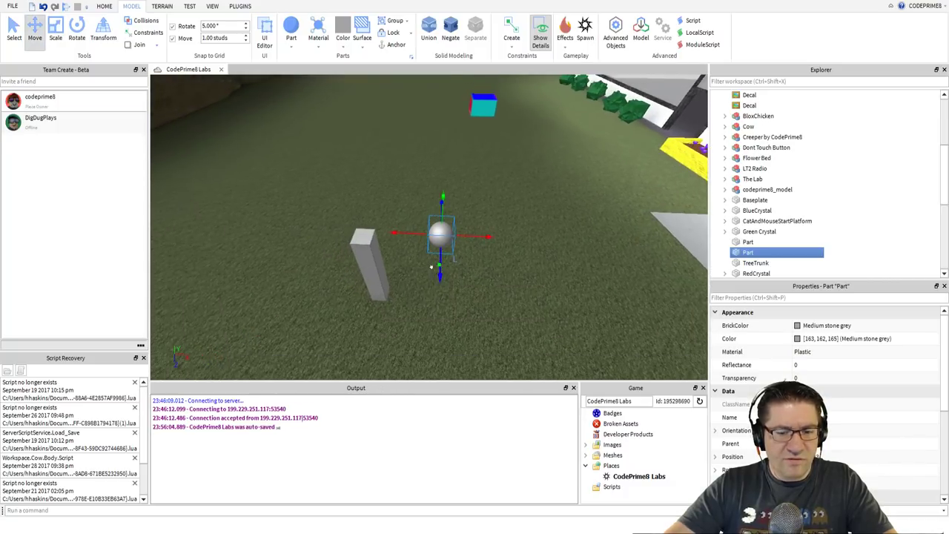
pyautogui.moveTo(431, 267); pyautogui.dragTo(424, 355)
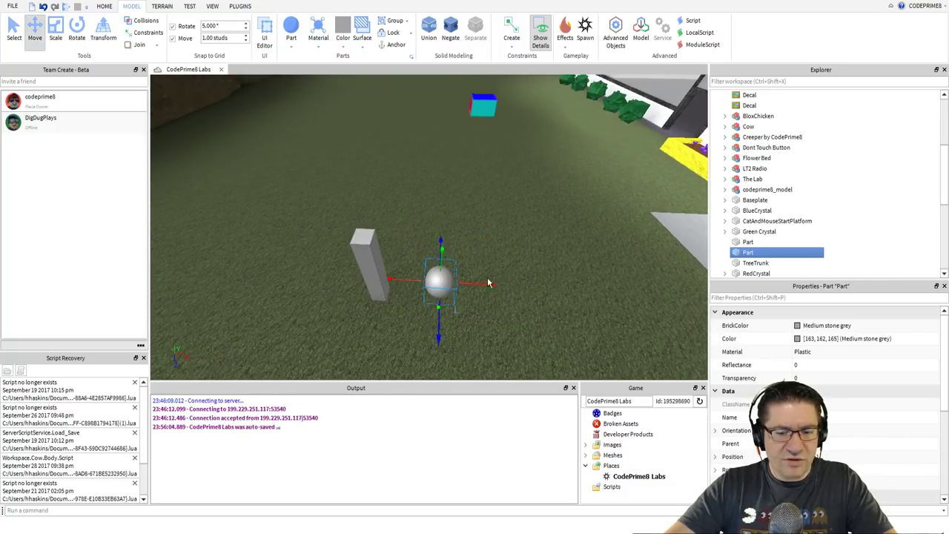
pyautogui.moveTo(488, 282); pyautogui.dragTo(421, 263)
pyautogui.scroll(3, 436, 309)
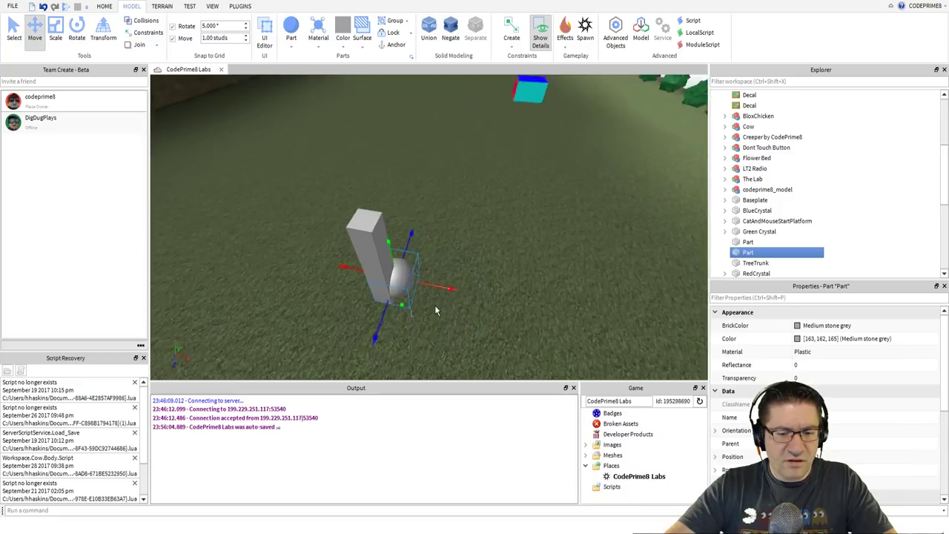
# - Centre the sphere on the trunk along both horizontal axes
pyautogui.moveTo(435, 307); pyautogui.dragTo(426, 295, button='right')
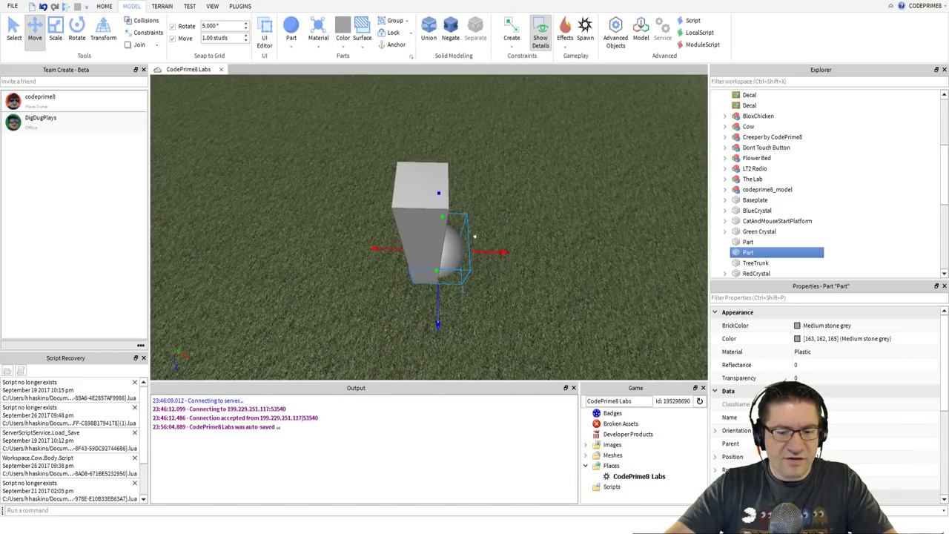
pyautogui.moveTo(473, 242); pyautogui.dragTo(461, 243)
pyautogui.moveTo(455, 241)
pyautogui.mouseDown()
pyautogui.moveTo(440, 241)
pyautogui.moveTo(470, 243)
pyautogui.mouseUp()
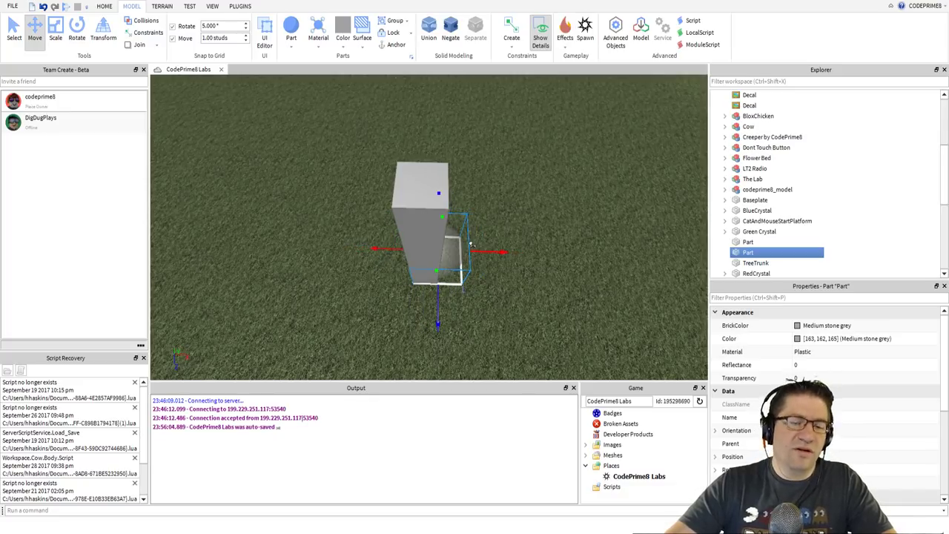
pyautogui.moveTo(470, 243)
pyautogui.mouseDown()
pyautogui.moveTo(487, 243)
pyautogui.moveTo(464, 246)
pyautogui.mouseUp()
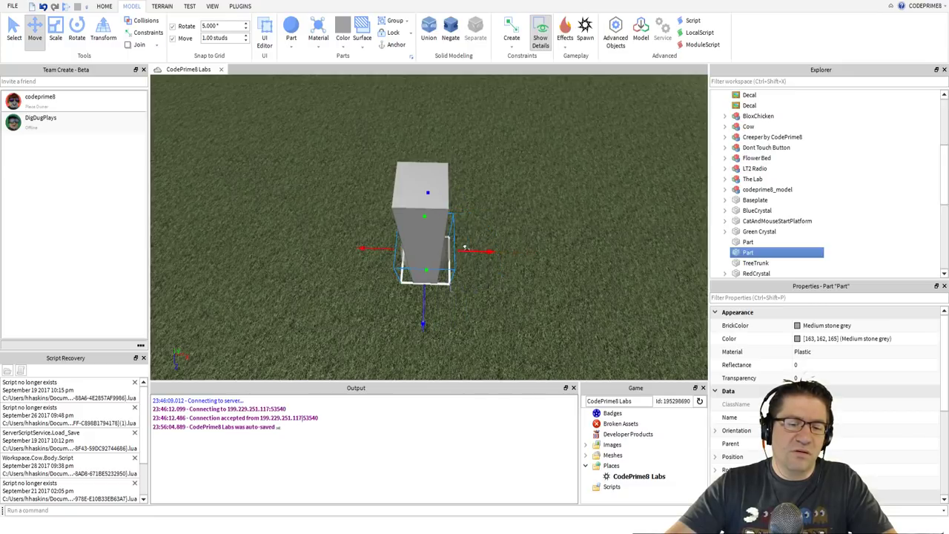
pyautogui.moveTo(470, 253); pyautogui.dragTo(473, 254, button='right')
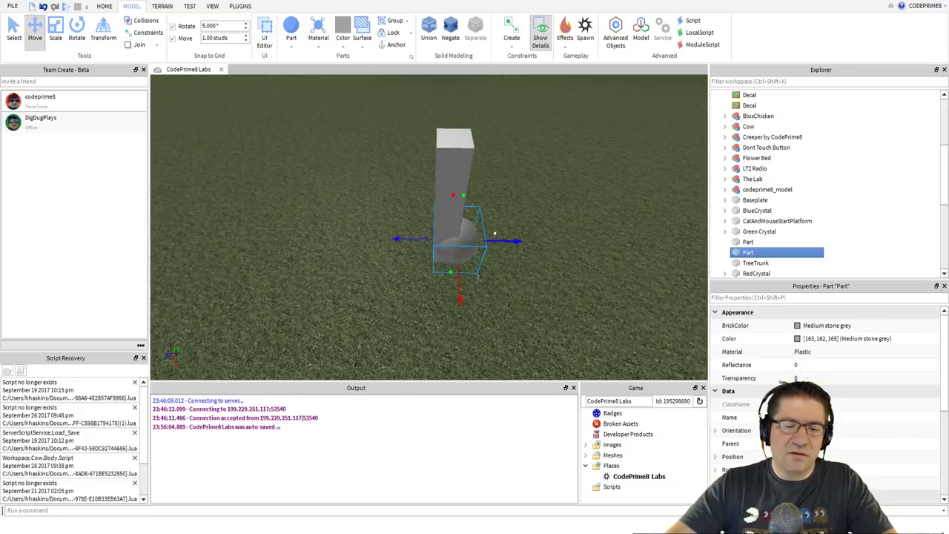
pyautogui.moveTo(494, 235); pyautogui.dragTo(485, 231)
pyautogui.moveTo(539, 304); pyautogui.dragTo(507, 308, button='right')
pyautogui.scroll(-2, 540, 305)
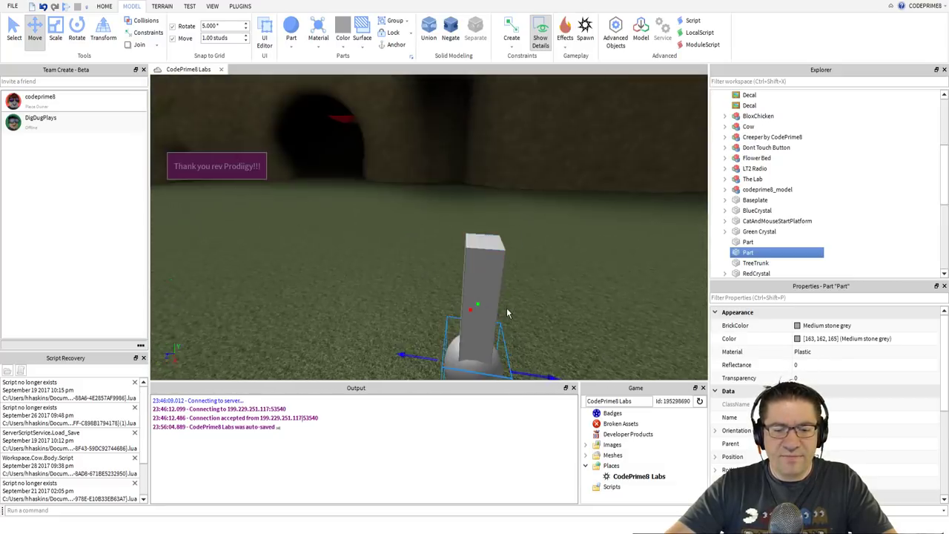
# - Raise the sphere straight up so it sits on the upper end of the trunk
pyautogui.press('f')
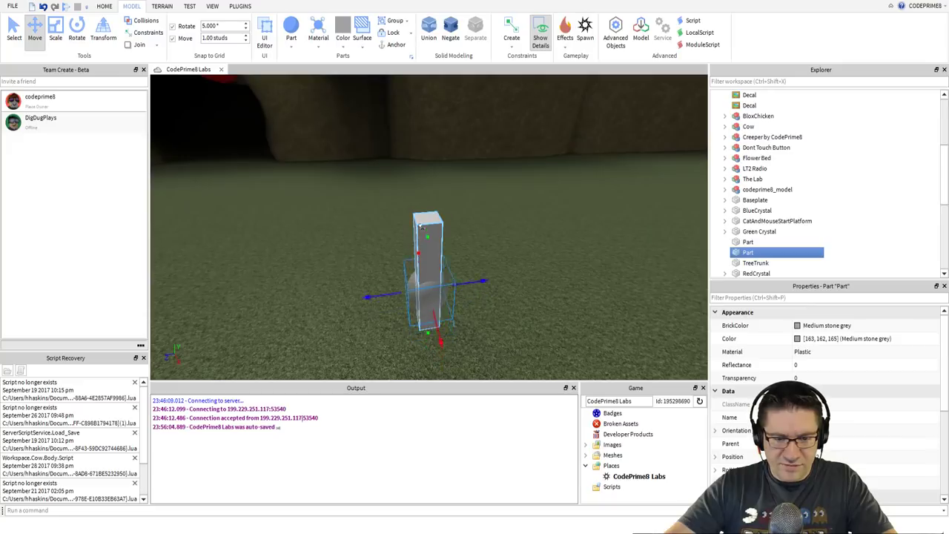
pyautogui.moveTo(421, 226); pyautogui.dragTo(424, 116)
pyautogui.moveTo(495, 293); pyautogui.dragTo(495, 297, button='right')
pyautogui.press('w')
pyautogui.press('s')
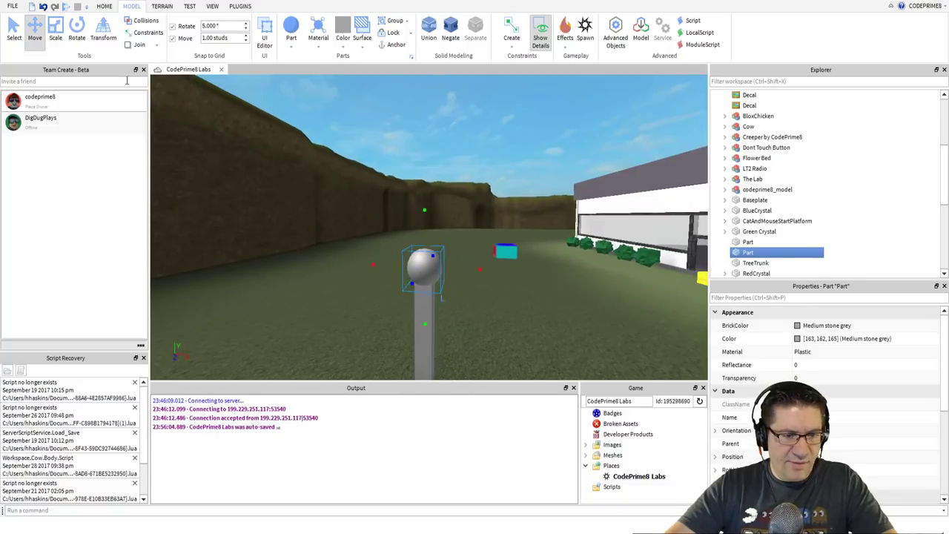
# - Scale the sphere up evenly into a large round crown several times wider than the trunk
pyautogui.click(57, 30)
pyautogui.moveTo(424, 227); pyautogui.dragTo(423, 141)
pyautogui.scroll(5, 491, 179)
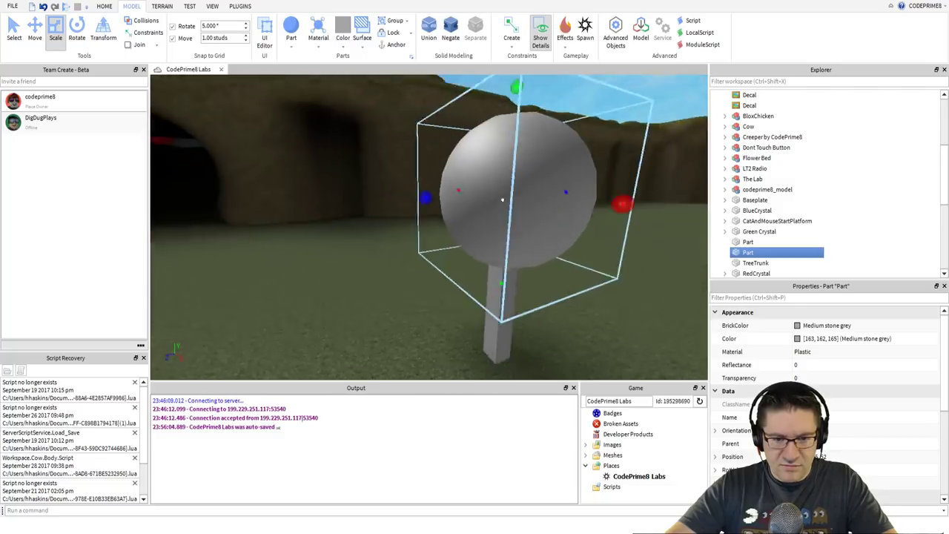
# - Examine the enlarged sphere and trunk from several sides to check the crown's size and alignment
pyautogui.press('d')
pyautogui.moveTo(502, 199); pyautogui.dragTo(502, 200, button='right')
pyautogui.press('s')
pyautogui.press('a')
pyautogui.press('w')
pyautogui.press('s')
pyautogui.press('a')
pyautogui.press('w')
pyautogui.press('s')
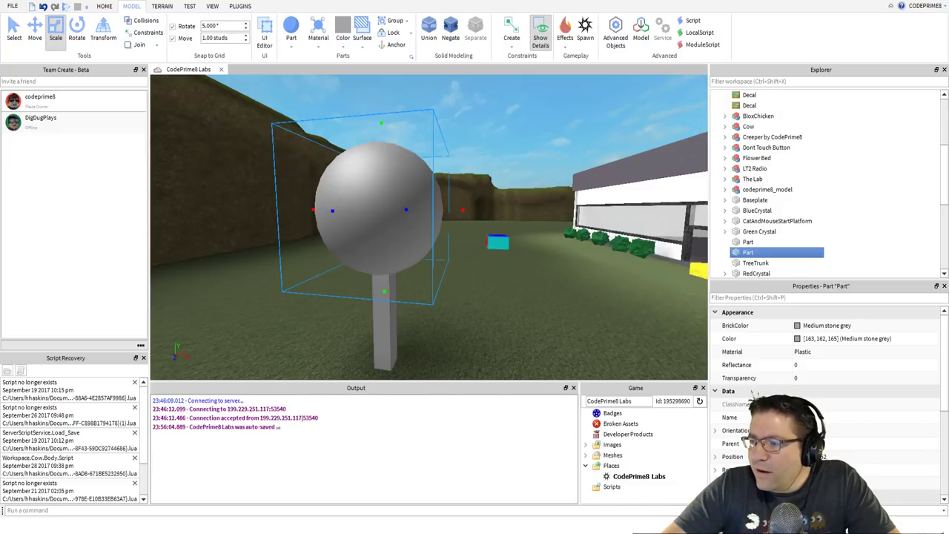
# - Move the sphere freely off the trunk and around the ground, and undo these moves to restore it
pyautogui.moveTo(399, 244); pyautogui.dragTo(396, 297, button='right')
pyautogui.moveTo(373, 173); pyautogui.dragTo(591, 279)
pyautogui.moveTo(534, 241); pyautogui.dragTo(388, 256)
pyautogui.moveTo(387, 256); pyautogui.dragTo(388, 254, button='right')
pyautogui.moveTo(387, 254); pyautogui.dragTo(294, 251)
pyautogui.moveTo(295, 251); pyautogui.dragTo(294, 251, button='right')
pyautogui.moveTo(295, 251); pyautogui.dragTo(318, 257)
pyautogui.moveTo(376, 185); pyautogui.dragTo(501, 252)
pyautogui.scroll(-5, 501, 252)
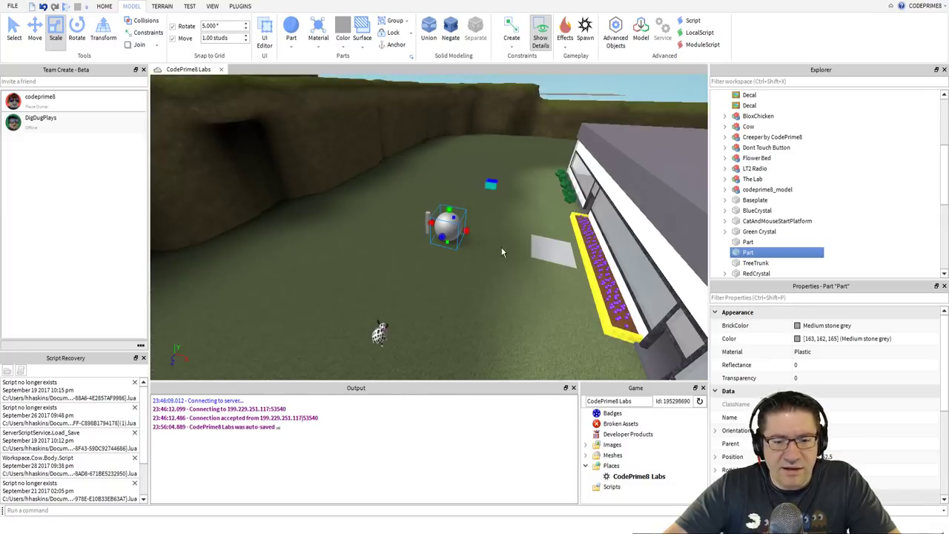
pyautogui.moveTo(461, 175); pyautogui.dragTo(460, 175, button='right')
pyautogui.scroll(4, 460, 175)
pyautogui.scroll(-2, 460, 175)
pyautogui.moveTo(450, 276); pyautogui.dragTo(401, 270)
pyautogui.moveTo(456, 324)
pyautogui.mouseDown(button='right')
pyautogui.moveTo(443, 316)
pyautogui.moveTo(453, 329)
pyautogui.mouseUp(button='right')
pyautogui.press('w')
pyautogui.hotkey('ctrl', 'z')
pyautogui.hotkey('ctrl', 'z')
pyautogui.hotkey('ctrl', 'z')
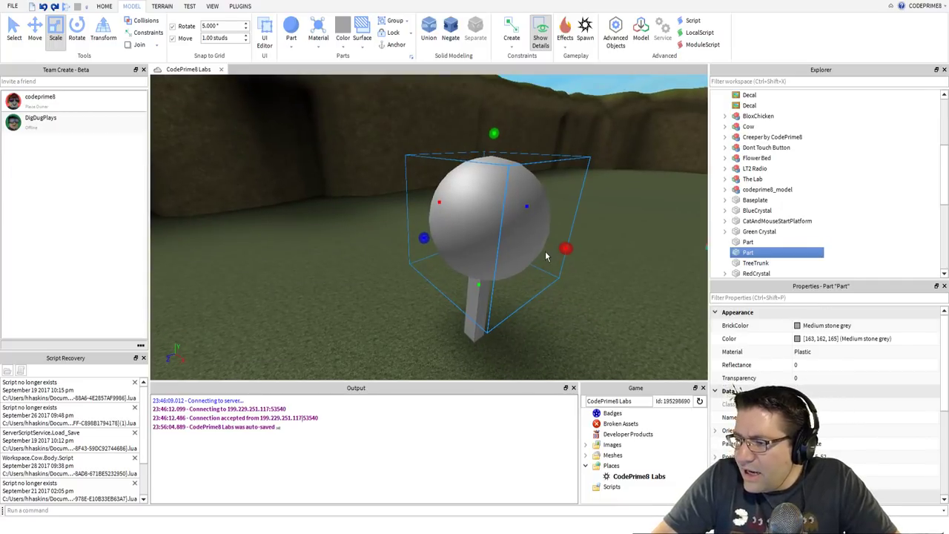
# - Colour the sphere Forest green and give it the Grass material
pyautogui.moveTo(547, 251); pyautogui.dragTo(547, 249, button='right')
pyautogui.scroll(-3, 547, 249)
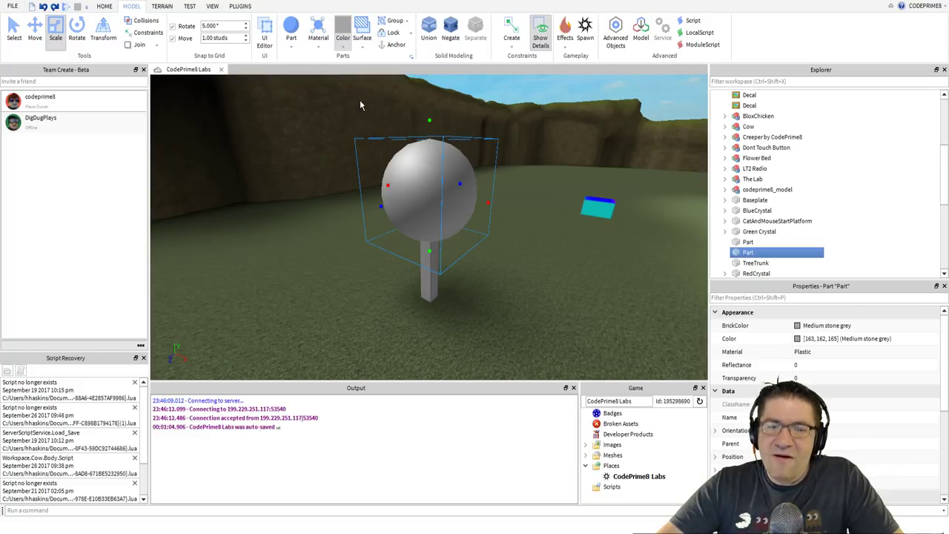
pyautogui.click(361, 106)
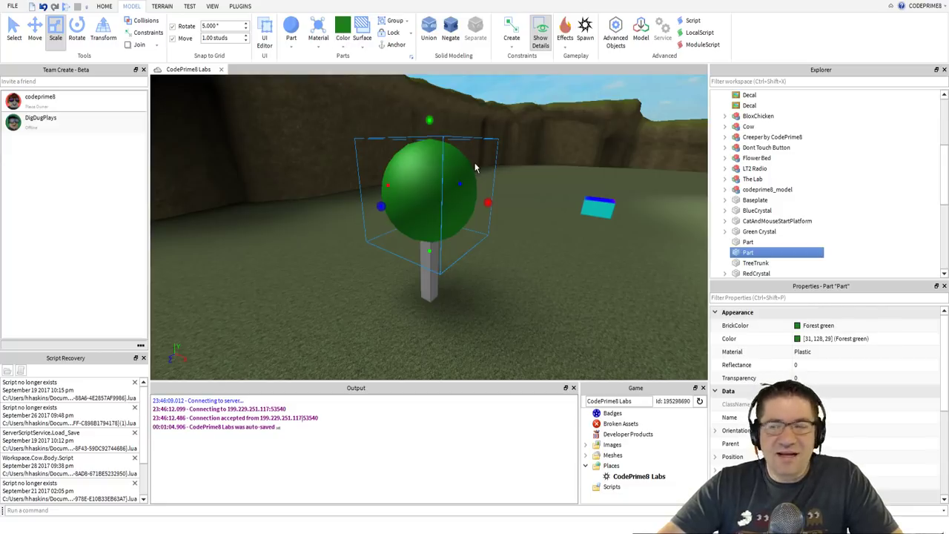
pyautogui.scroll(2, 470, 160)
pyautogui.scroll(2, 466, 154)
pyautogui.moveTo(466, 155)
pyautogui.mouseDown(button='right')
pyautogui.moveTo(475, 168)
pyautogui.moveTo(466, 153)
pyautogui.mouseUp(button='right')
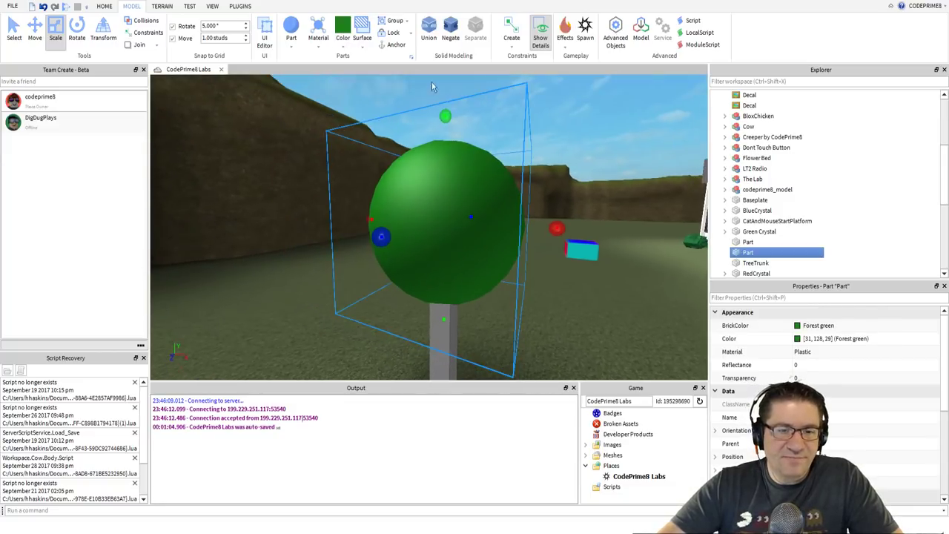
pyautogui.click(319, 50)
pyautogui.click(333, 164)
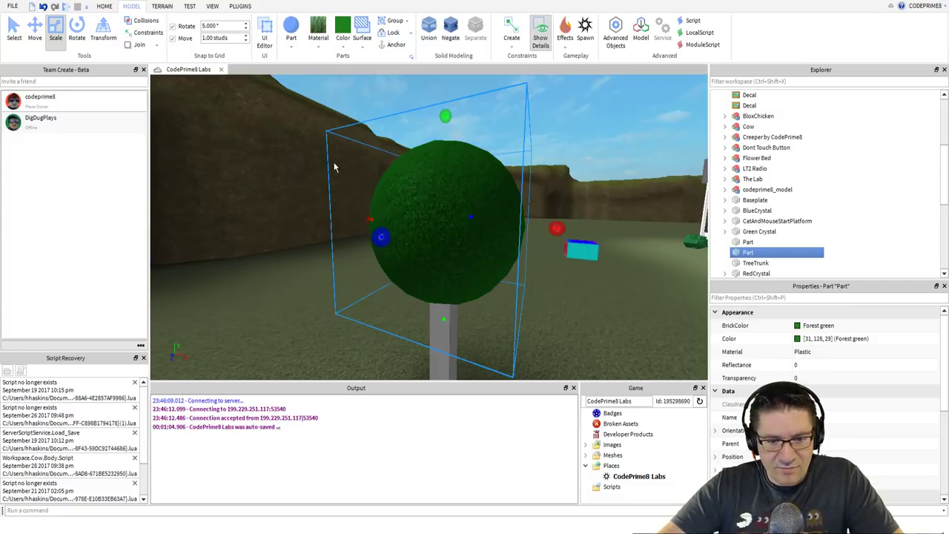
# - Colour the tree trunk Reddish brown and give it the Wood material
pyautogui.moveTo(395, 223); pyautogui.dragTo(395, 241, button='right')
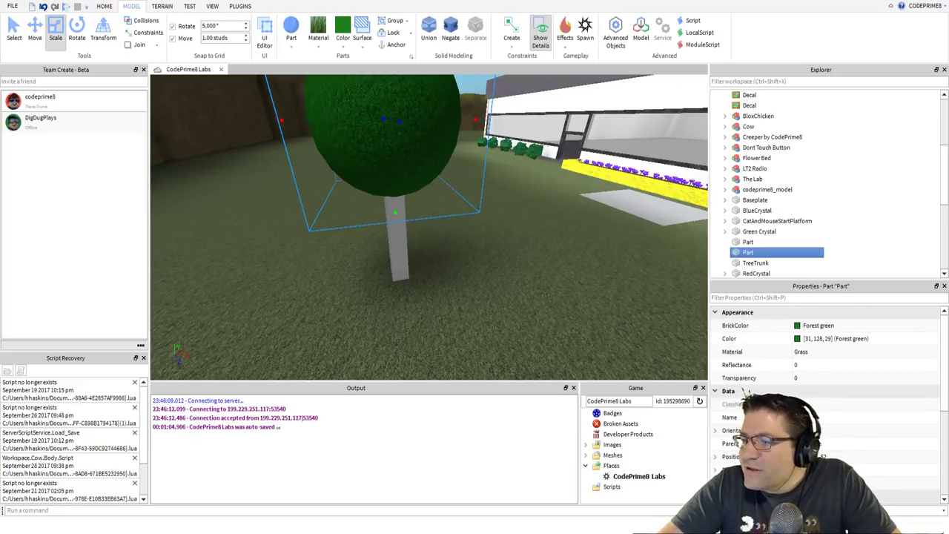
pyautogui.click(396, 237)
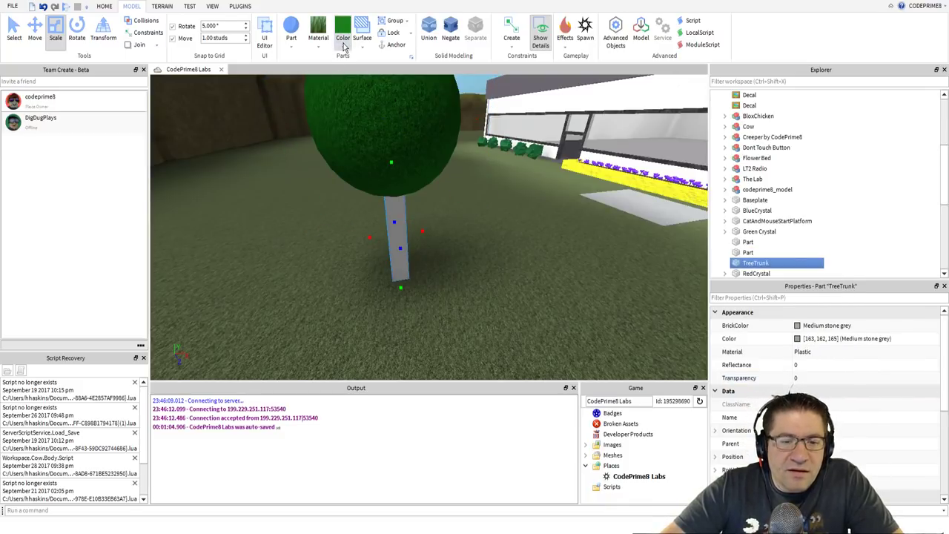
pyautogui.click(379, 191)
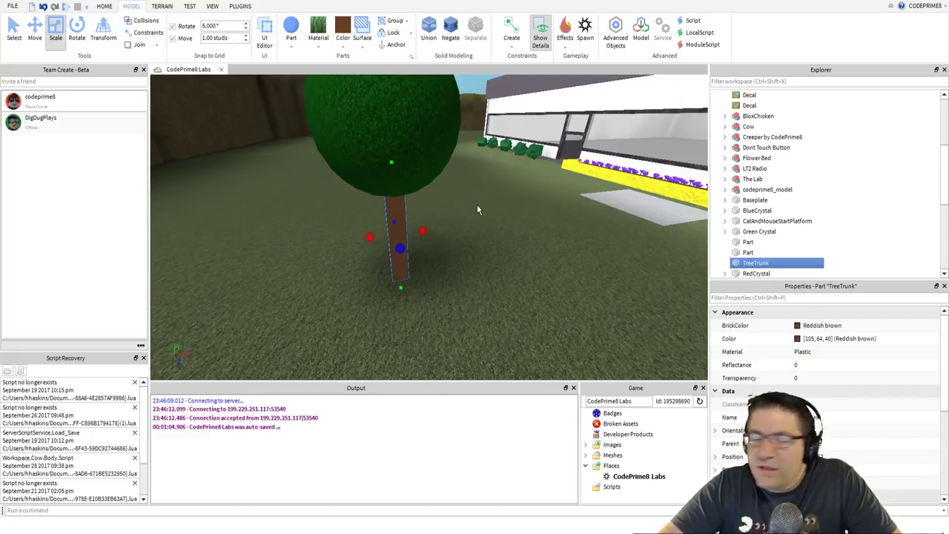
pyautogui.click(336, 72)
# - Examine the coloured and textured tree up close and from a distance on several sides
pyautogui.scroll(5, 402, 226)
pyautogui.moveTo(401, 226)
pyautogui.mouseDown(button='right')
pyautogui.moveTo(394, 214)
pyautogui.moveTo(404, 209)
pyautogui.mouseUp(button='right')
pyautogui.scroll(-12, 402, 228)
pyautogui.press('a')
pyautogui.scroll(-5, 394, 215)
pyautogui.scroll(2, 401, 224)
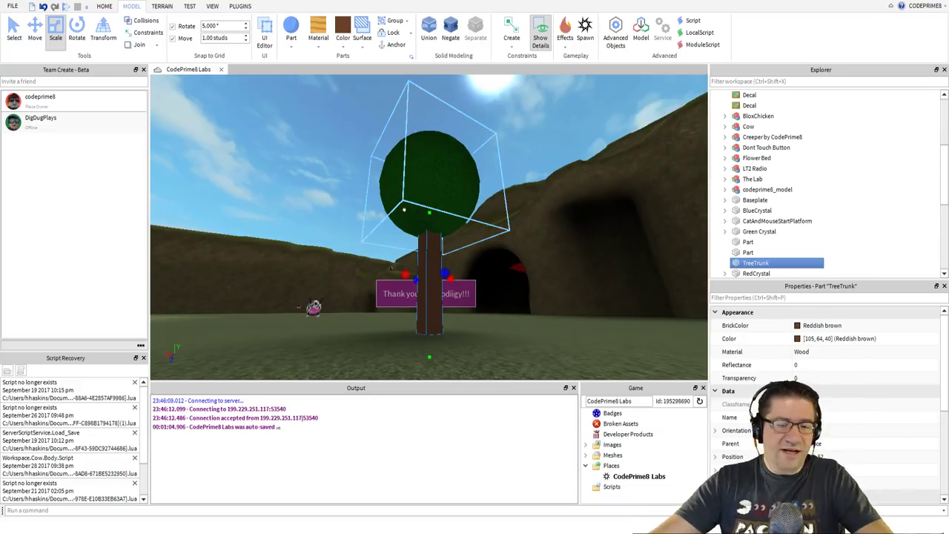
pyautogui.moveTo(404, 210)
pyautogui.mouseDown(button='right')
pyautogui.moveTo(391, 212)
pyautogui.moveTo(404, 221)
pyautogui.mouseUp(button='right')
pyautogui.press('a')
pyautogui.press('s')
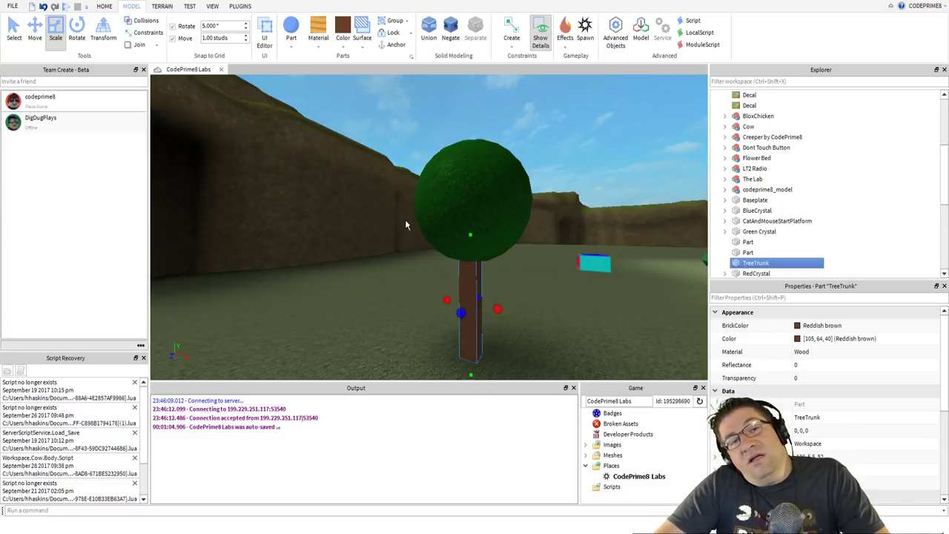
pyautogui.moveTo(405, 220); pyautogui.dragTo(396, 211, button='right')
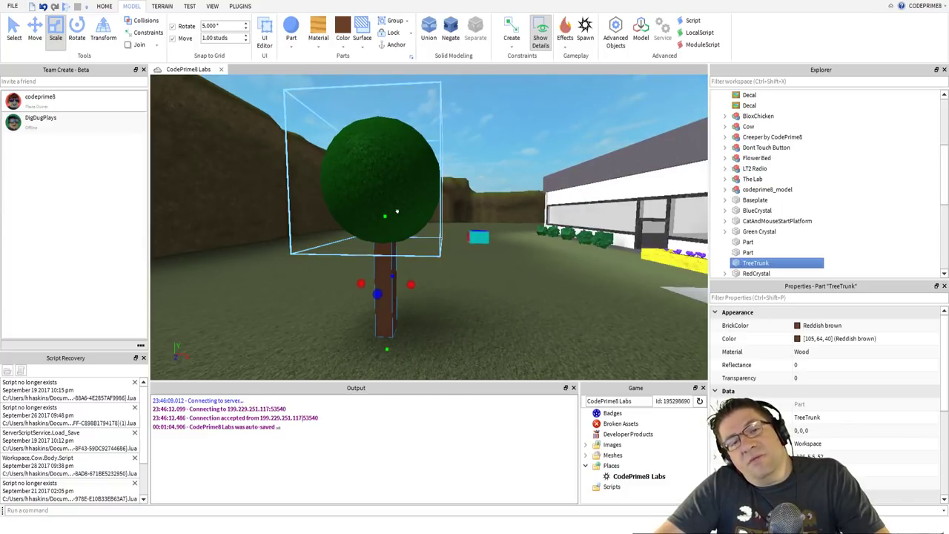
pyautogui.scroll(3, 397, 211)
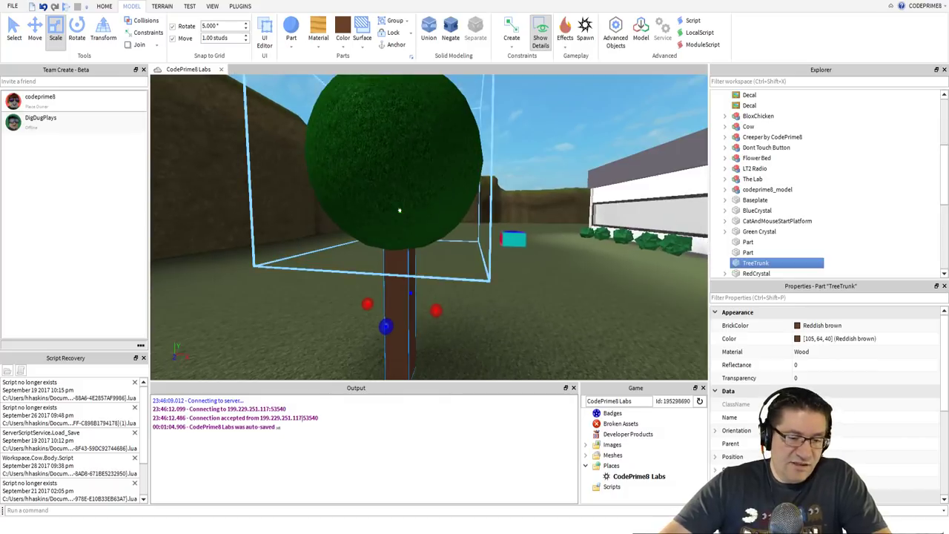
pyautogui.scroll(-3, 399, 210)
pyautogui.moveTo(401, 211); pyautogui.dragTo(386, 197, button='right')
pyautogui.scroll(2, 386, 197)
pyautogui.scroll(-2, 387, 196)
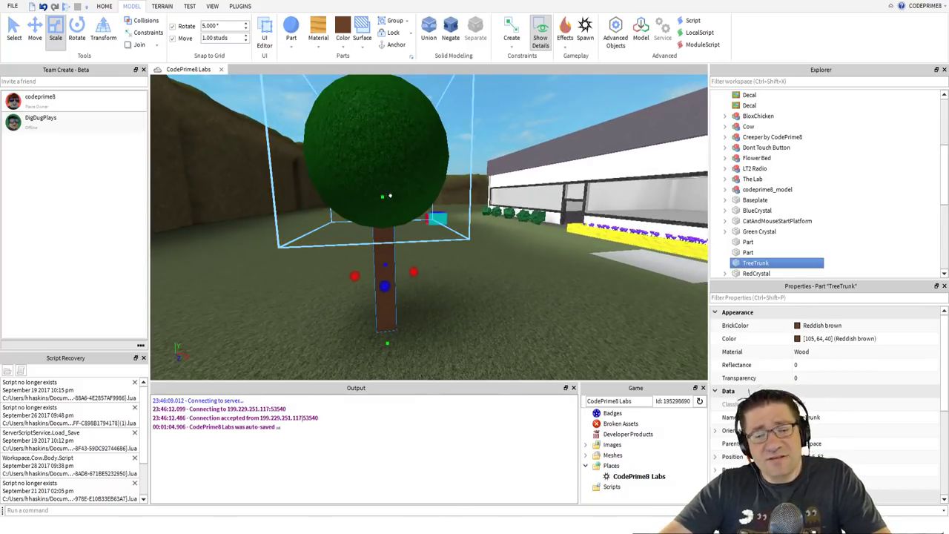
pyautogui.moveTo(399, 195); pyautogui.dragTo(400, 193, button='right')
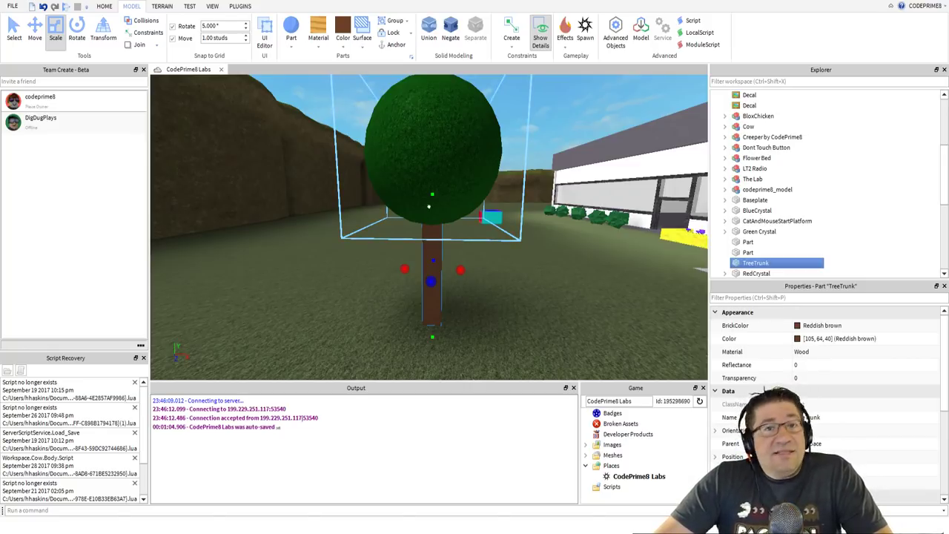
pyautogui.moveTo(439, 219); pyautogui.dragTo(430, 206, button='right')
pyautogui.press('a')
pyautogui.press('s')
pyautogui.press('d')
pyautogui.press('w')
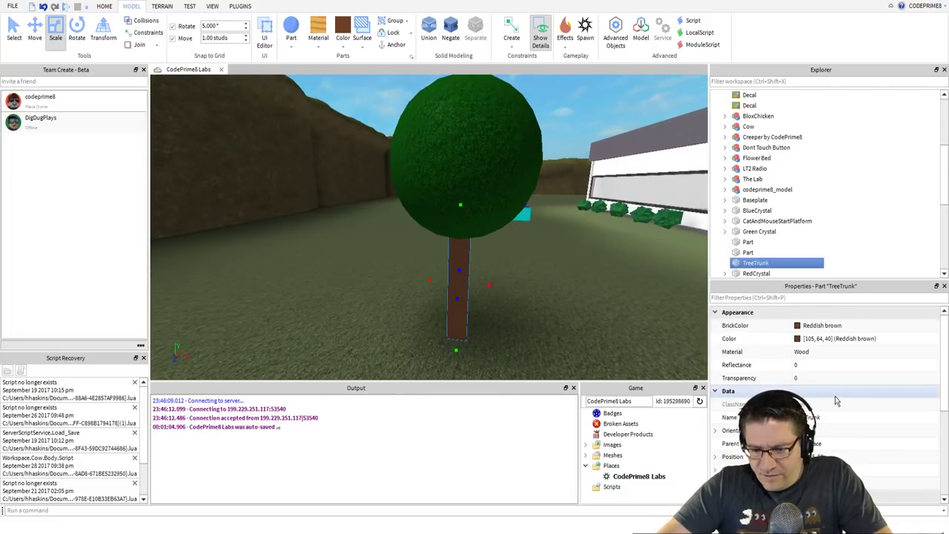
# - Check the trunk's Behavior properties, and playtest the place by walking the character into the tree before stopping the test
pyautogui.scroll(-3, 835, 397)
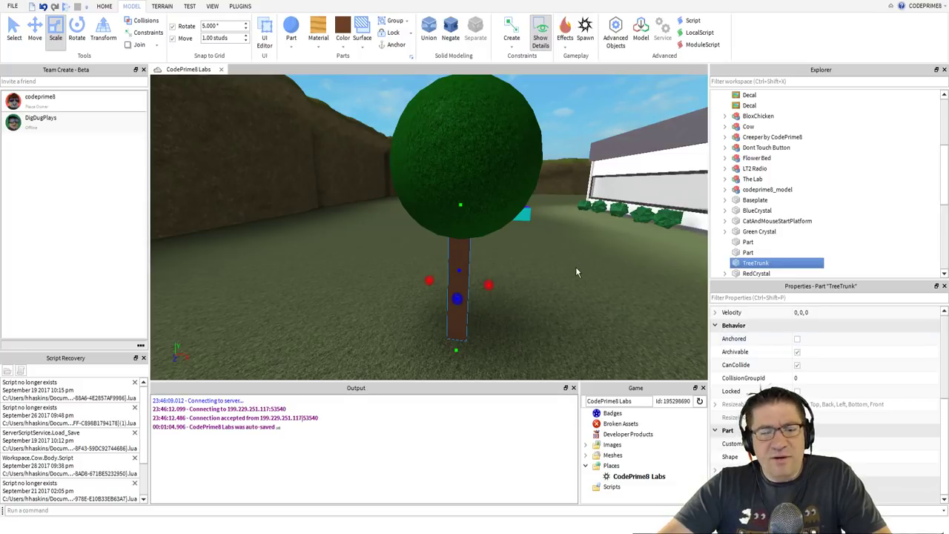
pyautogui.press('F5')
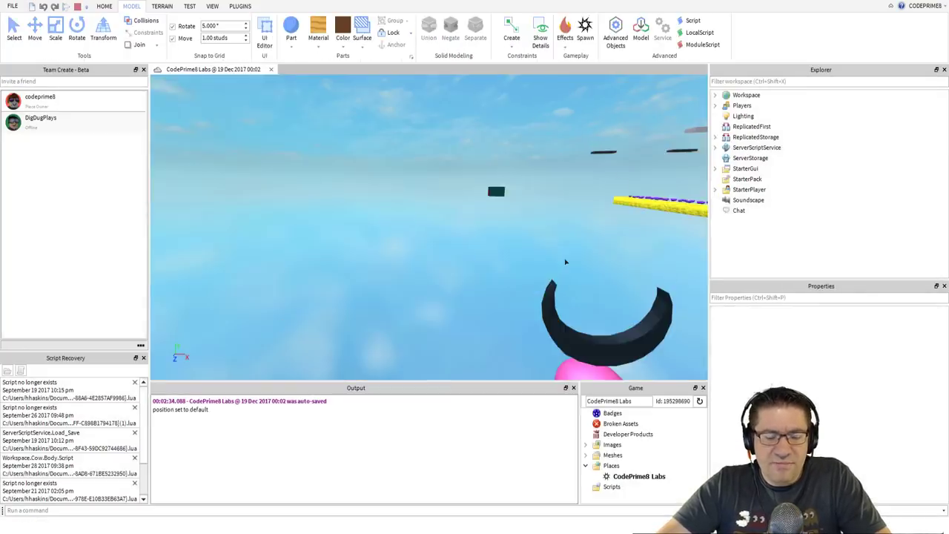
pyautogui.press('w')
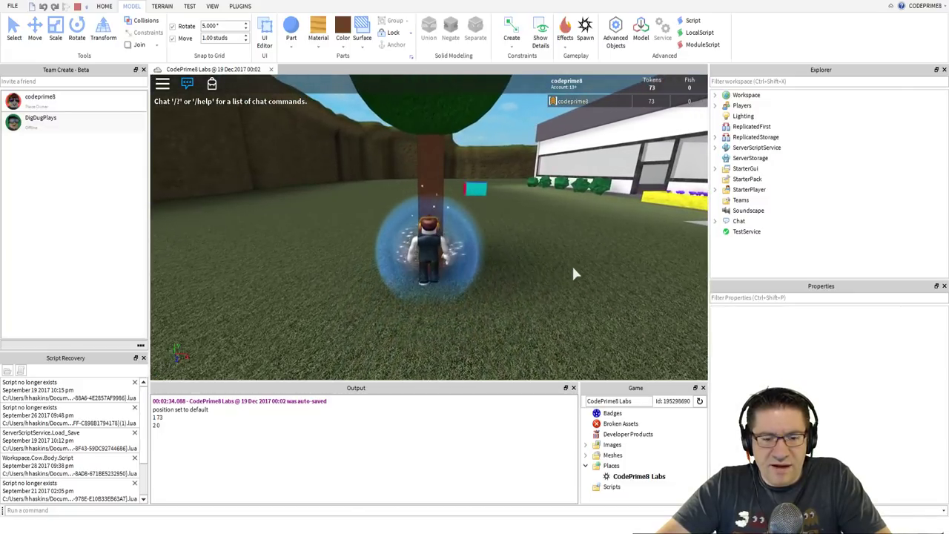
pyautogui.press('w')
pyautogui.press('d')
pyautogui.moveTo(572, 268); pyautogui.dragTo(573, 268, button='right')
pyautogui.scroll(-4, 572, 268)
pyautogui.scroll(5, 572, 268)
pyautogui.scroll(-5, 572, 268)
pyautogui.press('w')
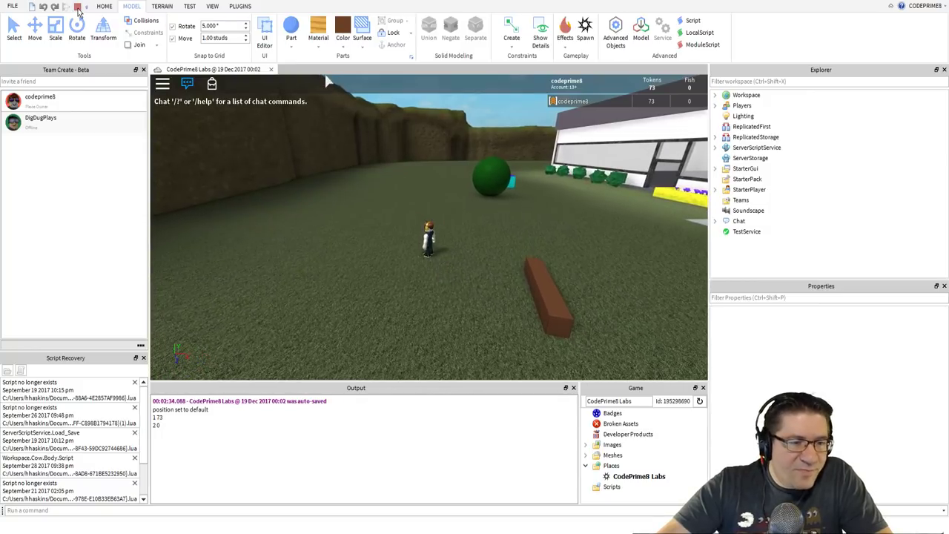
pyautogui.click(77, 7)
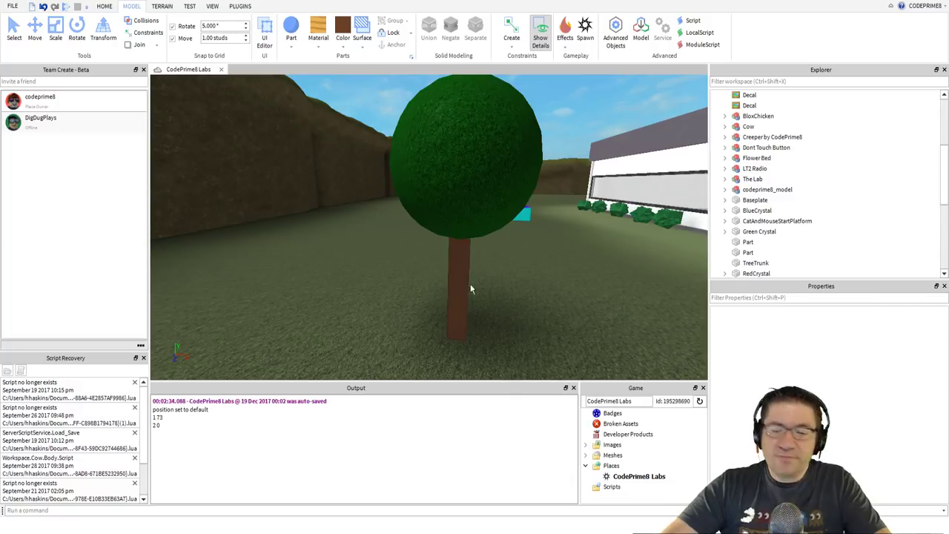
pyautogui.click(460, 280)
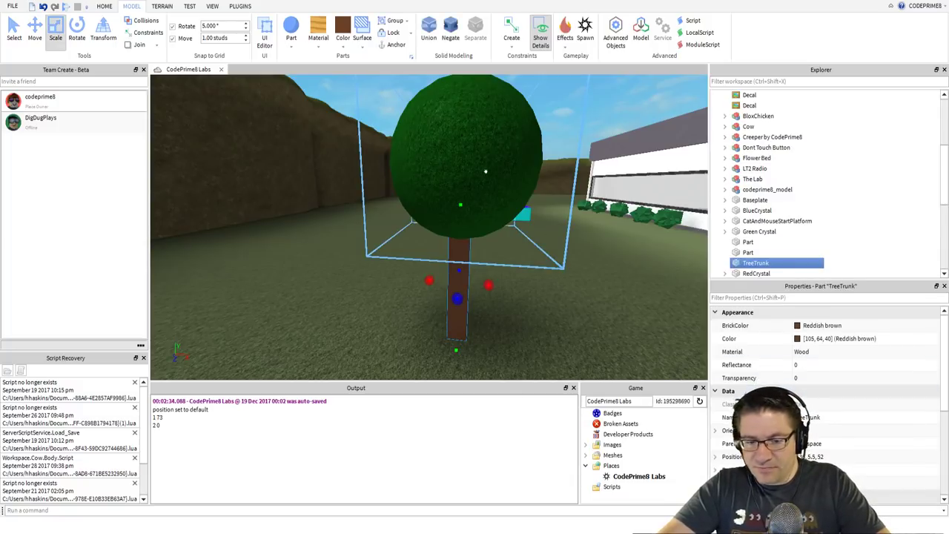
pyautogui.keyDown('ctrl'); pyautogui.click(455, 156); pyautogui.keyUp('ctrl')
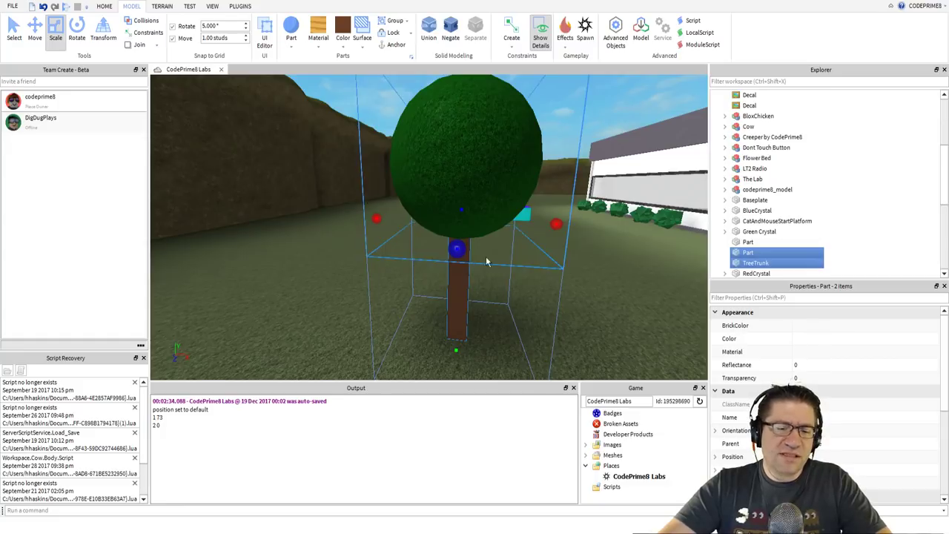
pyautogui.scroll(-5, 418, 273)
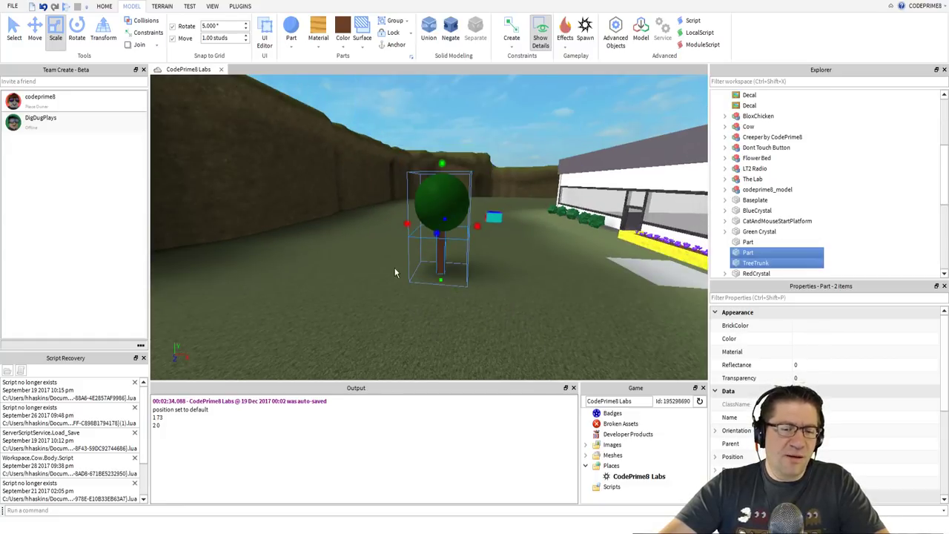
pyautogui.moveTo(365, 135); pyautogui.dragTo(331, 201)
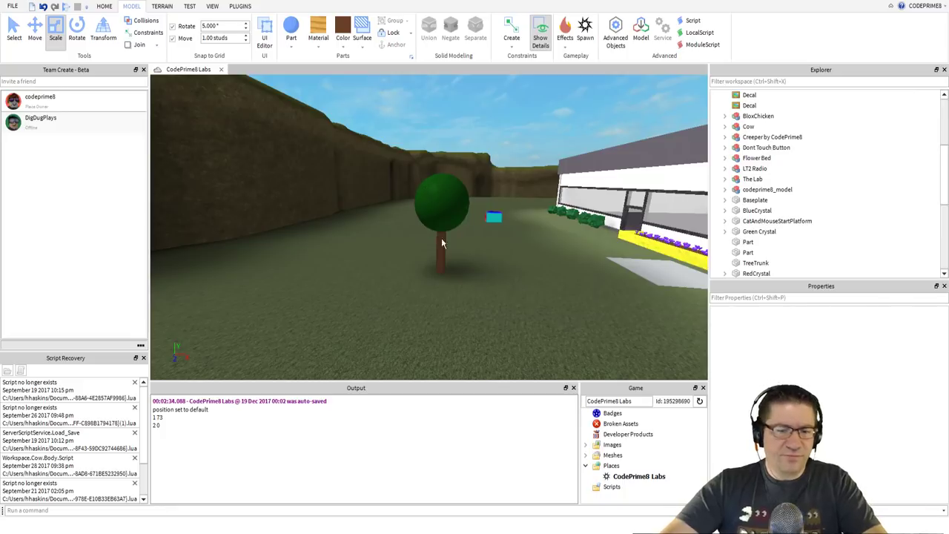
# - Select the green sphere and the tree trunk together and turn on Anchored for both parts
pyautogui.moveTo(479, 173); pyautogui.dragTo(470, 158, button='right')
pyautogui.moveTo(535, 132); pyautogui.dragTo(194, 323)
pyautogui.moveTo(446, 290); pyautogui.dragTo(399, 318, button='right')
pyautogui.press('w')
pyautogui.press('d')
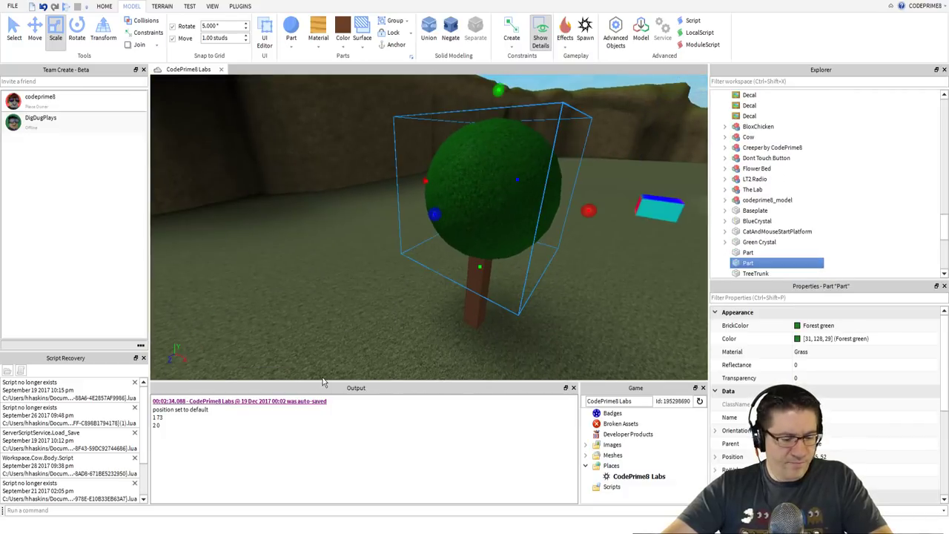
pyautogui.keyDown('ctrl'); pyautogui.click(467, 297); pyautogui.keyUp('ctrl')
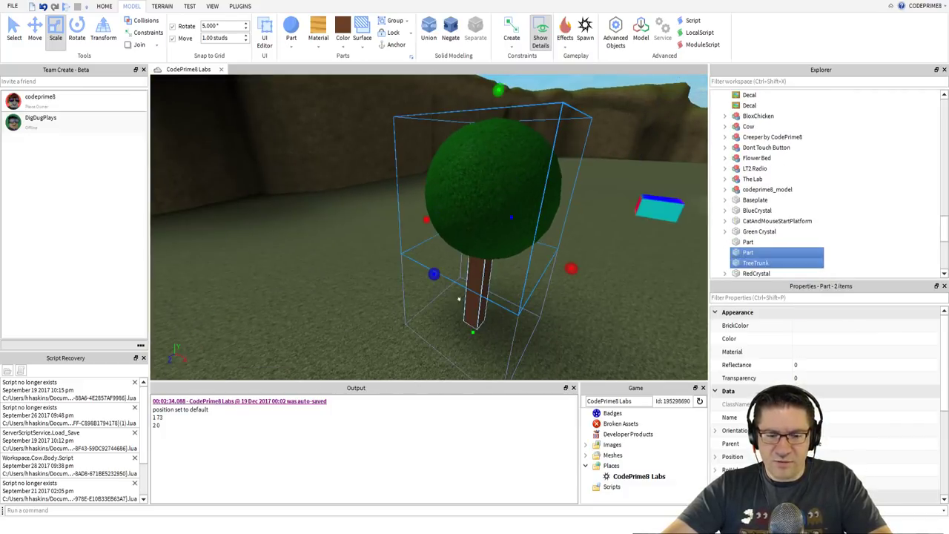
pyautogui.moveTo(312, 334); pyautogui.dragTo(317, 332, button='right')
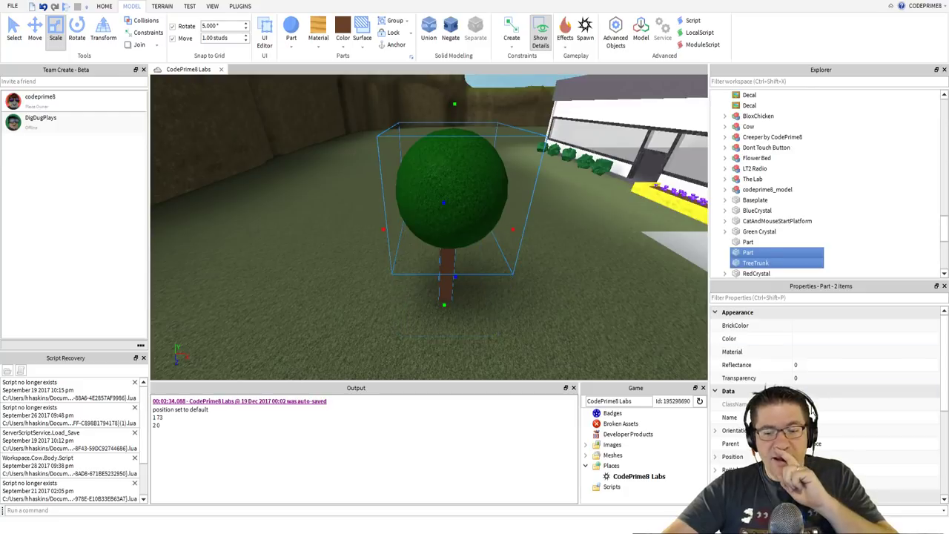
pyautogui.scroll(-5, 823, 349)
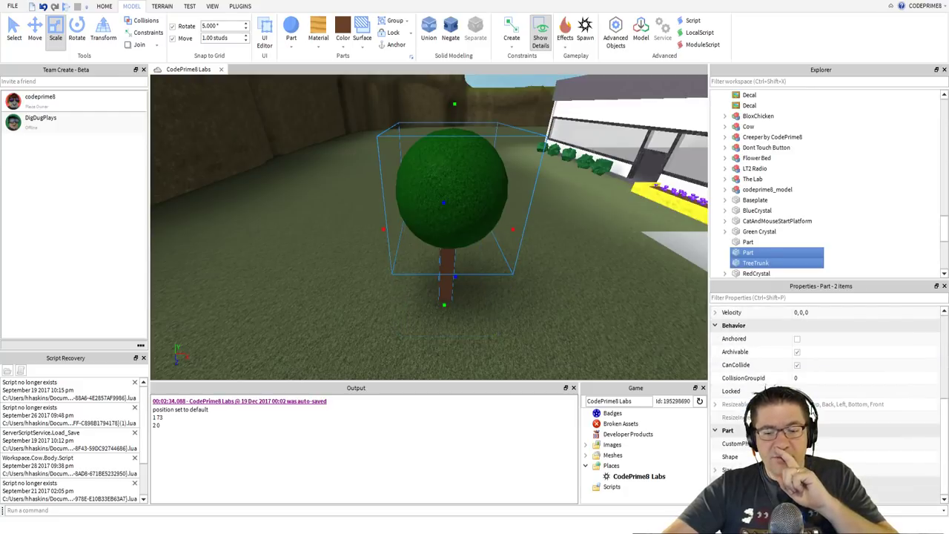
pyautogui.click(797, 340)
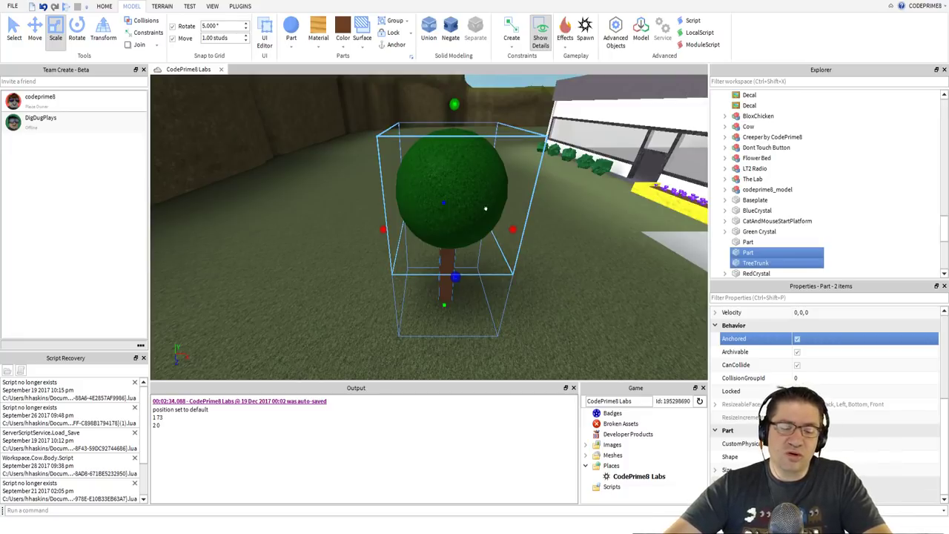
# - Group the sphere and trunk into one model and rename it SimpleTree
pyautogui.hotkey('ctrl', 'g')
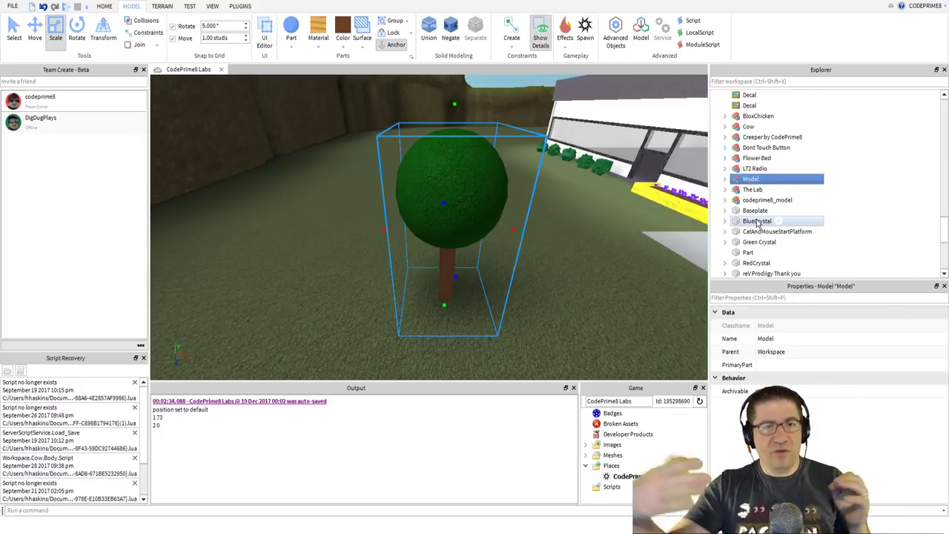
pyautogui.click(750, 180)
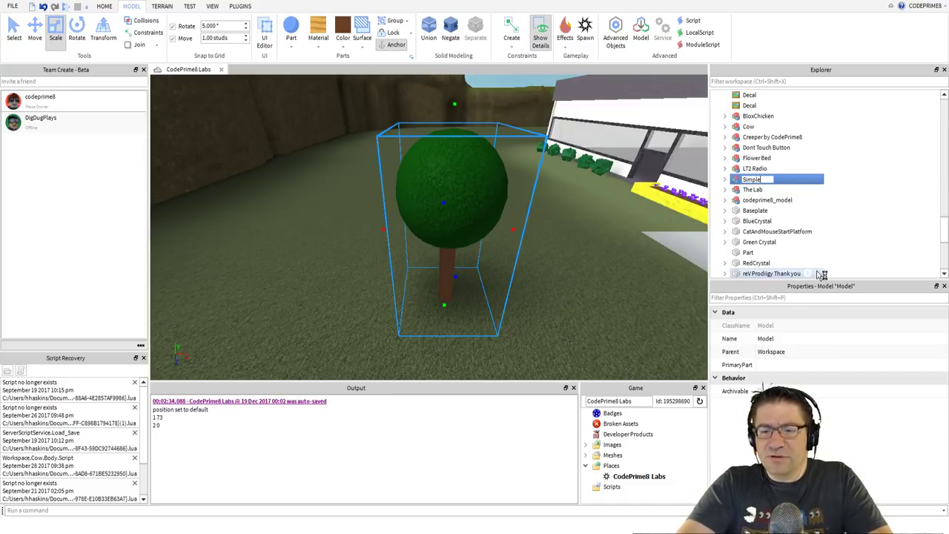
pyautogui.press('Return')
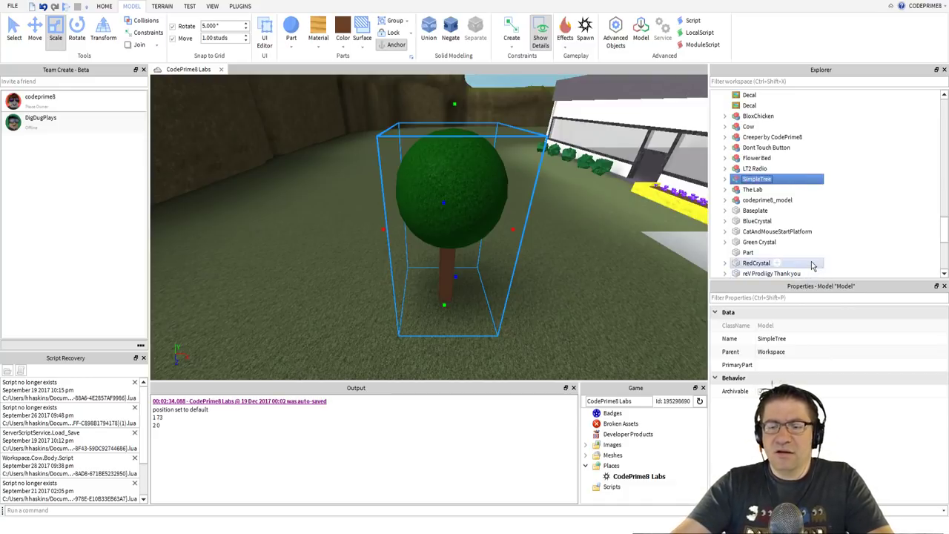
# - Examine the grouped tree model from several sides, up close and from farther away
pyautogui.moveTo(471, 177); pyautogui.dragTo(474, 212, button='right')
pyautogui.press('a')
pyautogui.moveTo(531, 213)
pyautogui.mouseDown()
pyautogui.moveTo(546, 302)
pyautogui.moveTo(536, 228)
pyautogui.mouseUp()
pyautogui.press('d')
pyautogui.moveTo(499, 263); pyautogui.dragTo(450, 307)
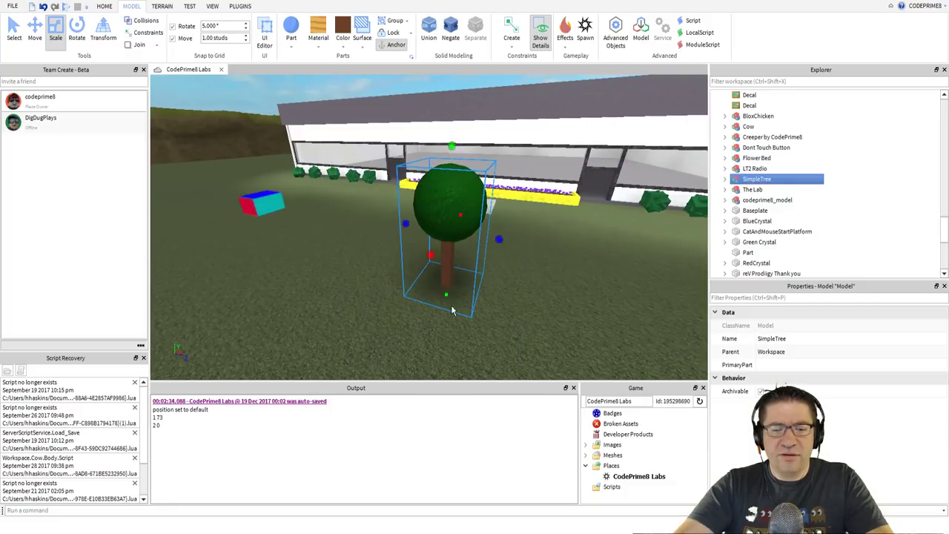
pyautogui.press('s')
pyautogui.press('w')
pyautogui.moveTo(470, 288); pyautogui.dragTo(463, 281, button='right')
pyautogui.press('s')
pyautogui.scroll(3, 470, 289)
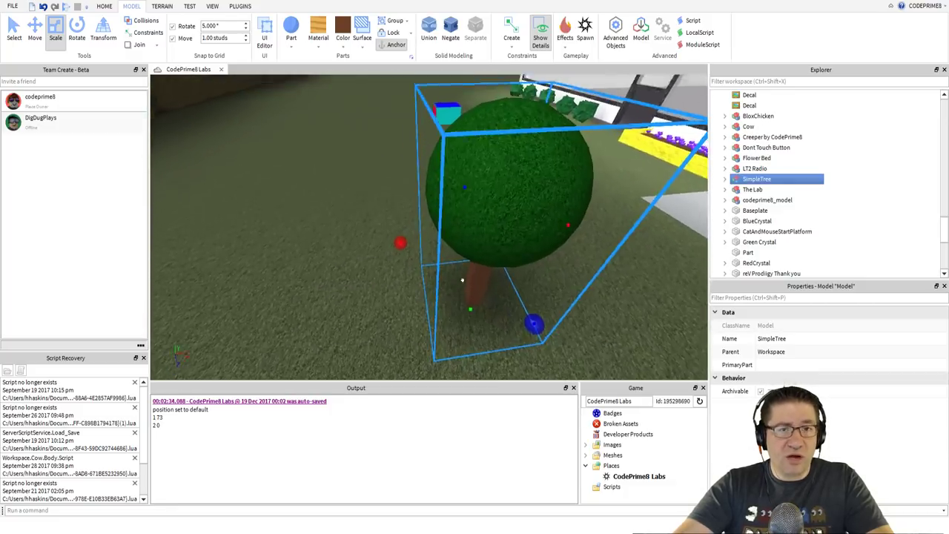
pyautogui.scroll(-4, 470, 289)
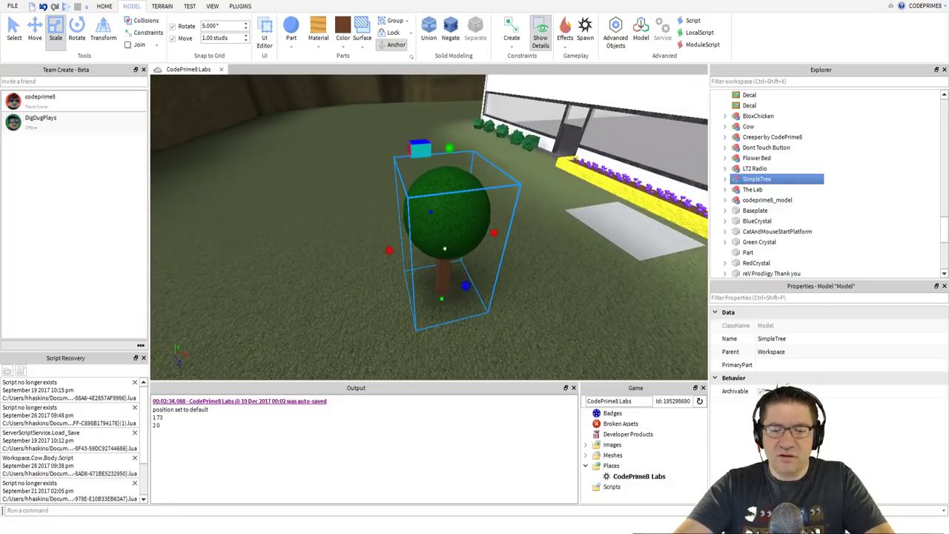
# - Duplicate the SimpleTree model three times and place the copies spaced apart on the grass beside the original
pyautogui.hotkey('ctrl', 'd')
pyautogui.moveTo(445, 248); pyautogui.dragTo(278, 296)
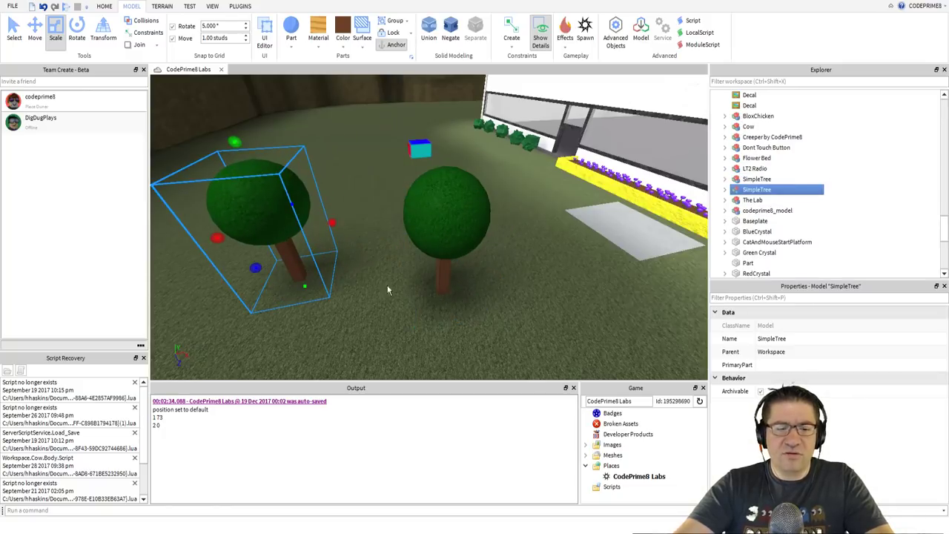
pyautogui.scroll(-2, 445, 275)
pyautogui.hotkey('ctrl', 'd')
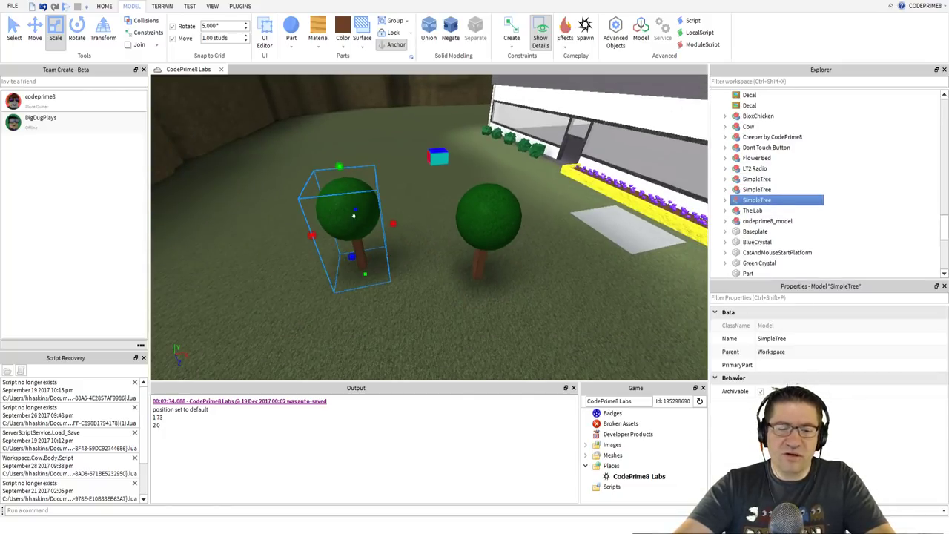
pyautogui.moveTo(348, 261); pyautogui.dragTo(257, 278)
pyautogui.moveTo(257, 277); pyautogui.dragTo(508, 250, button='middle')
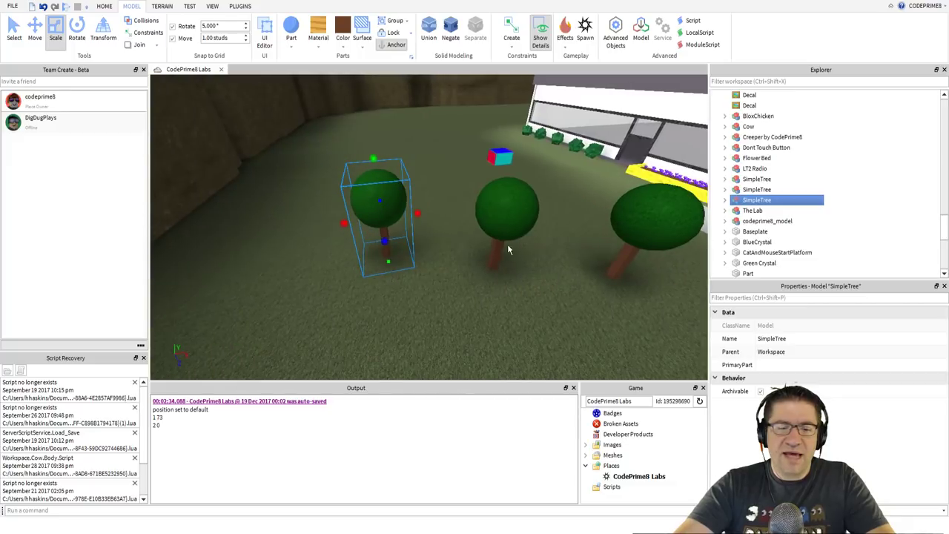
pyautogui.hotkey('ctrl', 'd')
pyautogui.moveTo(393, 248); pyautogui.dragTo(361, 327)
pyautogui.moveTo(591, 216)
pyautogui.mouseDown(button='right')
pyautogui.moveTo(585, 207)
pyautogui.moveTo(591, 216)
pyautogui.mouseUp(button='right')
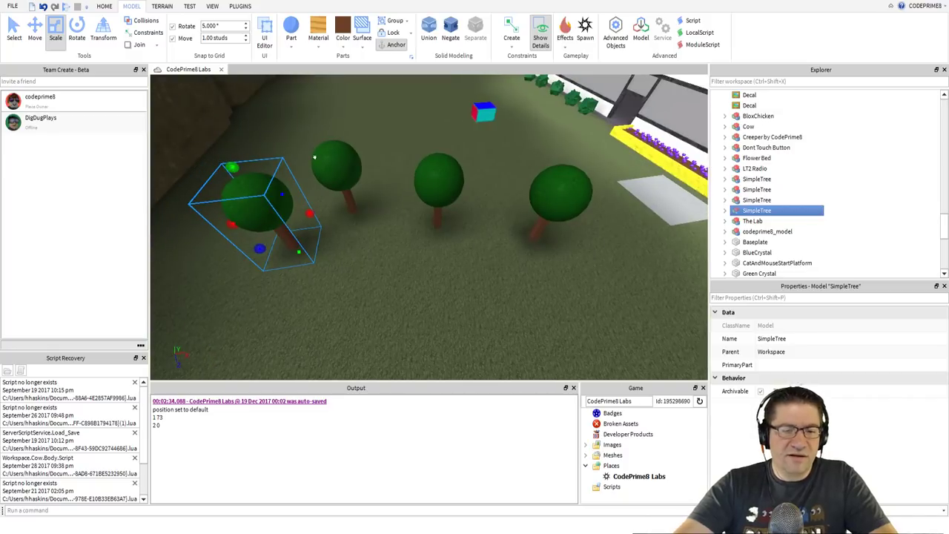
# - Delete the three duplicate SimpleTree models, keeping the original tree
pyautogui.keyDown('ctrl'); pyautogui.click(316, 159); pyautogui.keyUp('ctrl')
pyautogui.keyDown('ctrl'); pyautogui.click(444, 182); pyautogui.keyUp('ctrl')
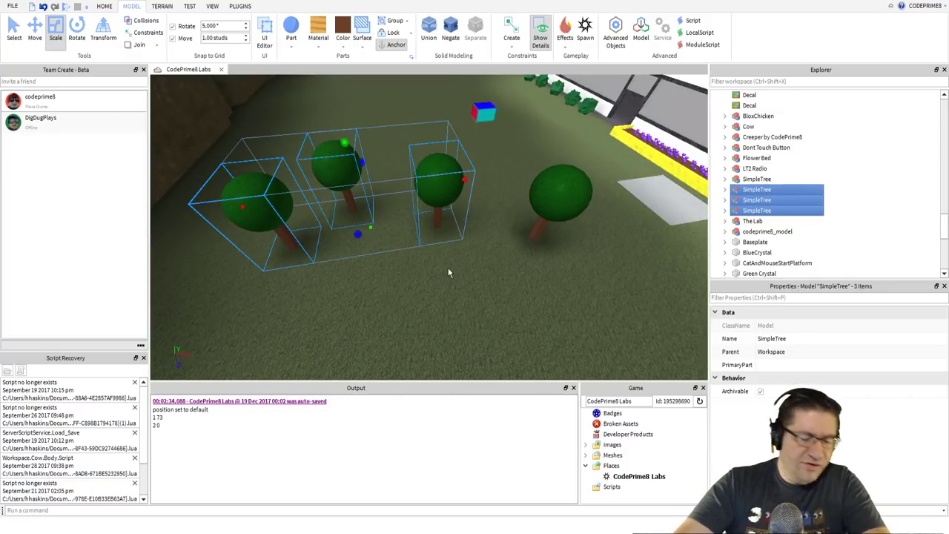
pyautogui.press('Delete')
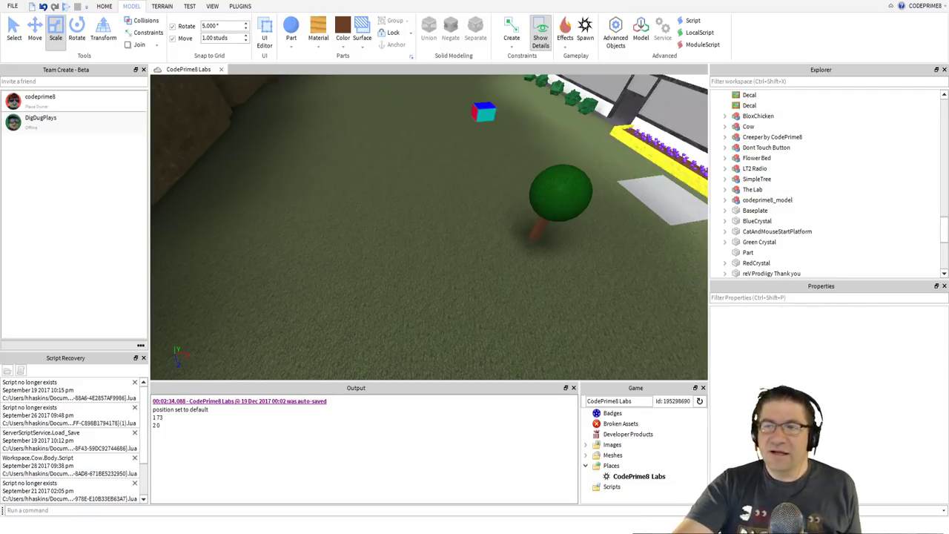
# - Move the SimpleTree model across the grass to the lab building and in through its doorway
pyautogui.moveTo(393, 226); pyautogui.dragTo(383, 228, button='right')
pyautogui.press('w')
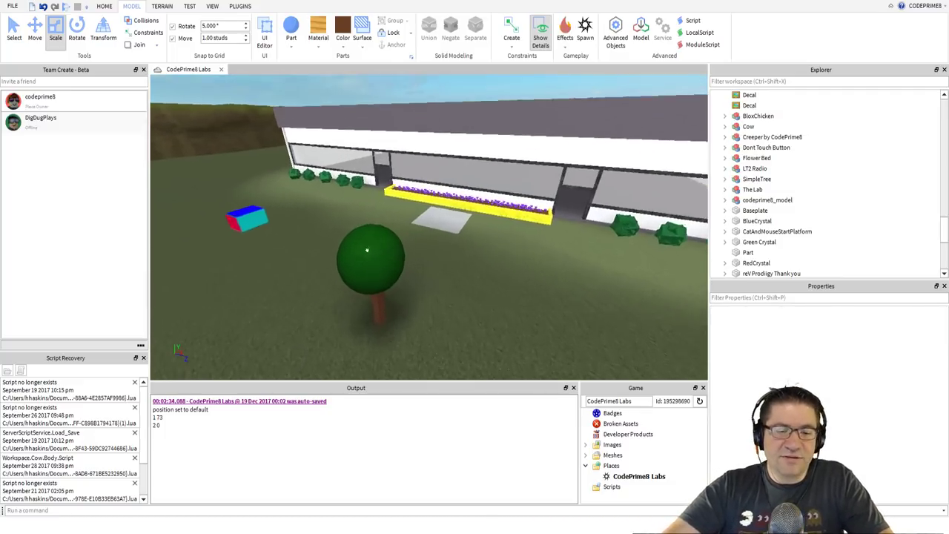
pyautogui.moveTo(349, 275); pyautogui.dragTo(494, 246)
pyautogui.press('w')
pyautogui.press('d')
pyautogui.press('s')
pyautogui.press('w')
pyautogui.press('s')
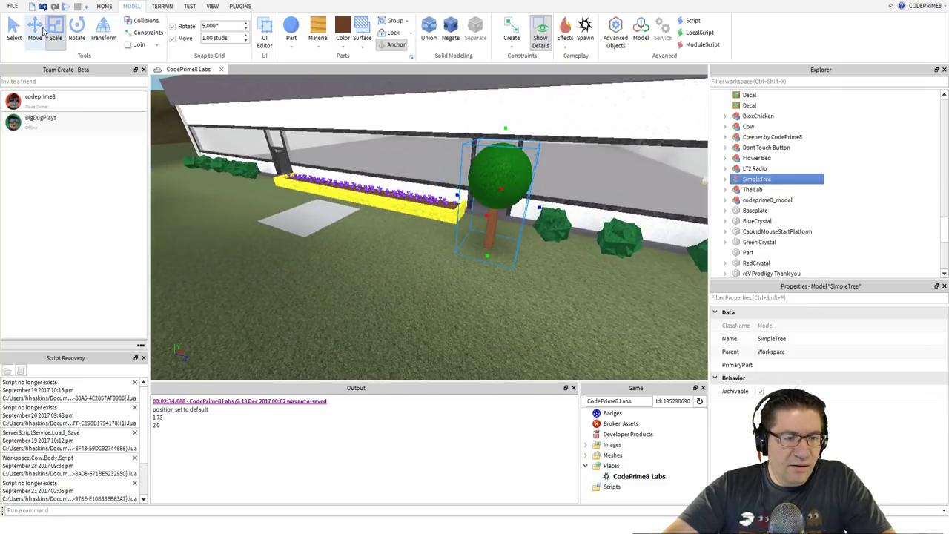
pyautogui.click(35, 31)
pyautogui.moveTo(483, 223); pyautogui.dragTo(503, 179)
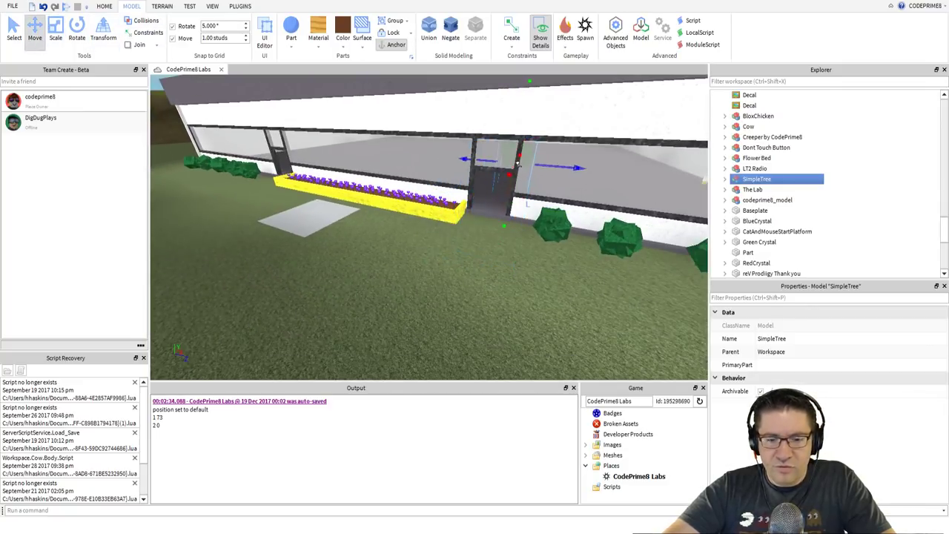
# - Move the tree across the lab floor to the far wall and focus the view on it
pyautogui.press('w')
pyautogui.moveTo(484, 205); pyautogui.dragTo(475, 210, button='right')
pyautogui.press('w')
pyautogui.press('s')
pyautogui.press('a')
pyautogui.moveTo(537, 209); pyautogui.dragTo(361, 144)
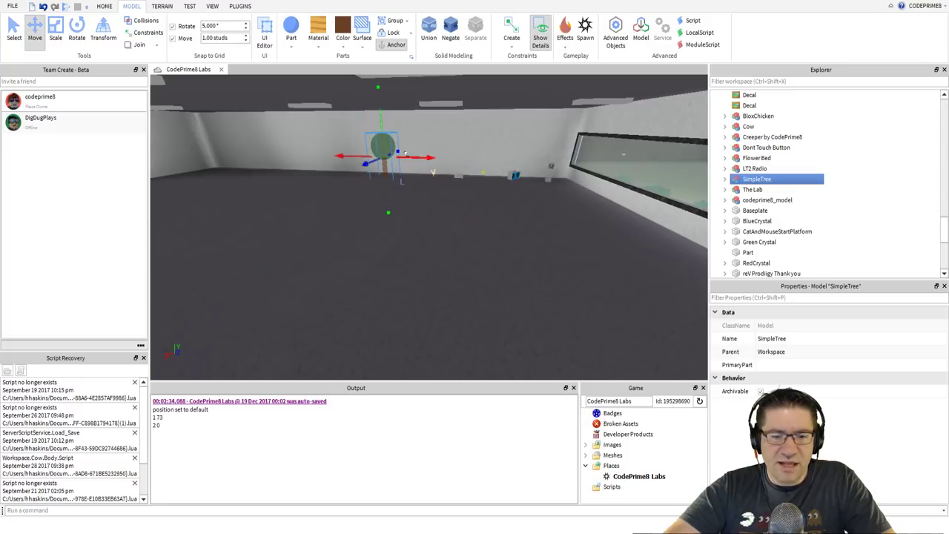
pyautogui.scroll(8, 433, 155)
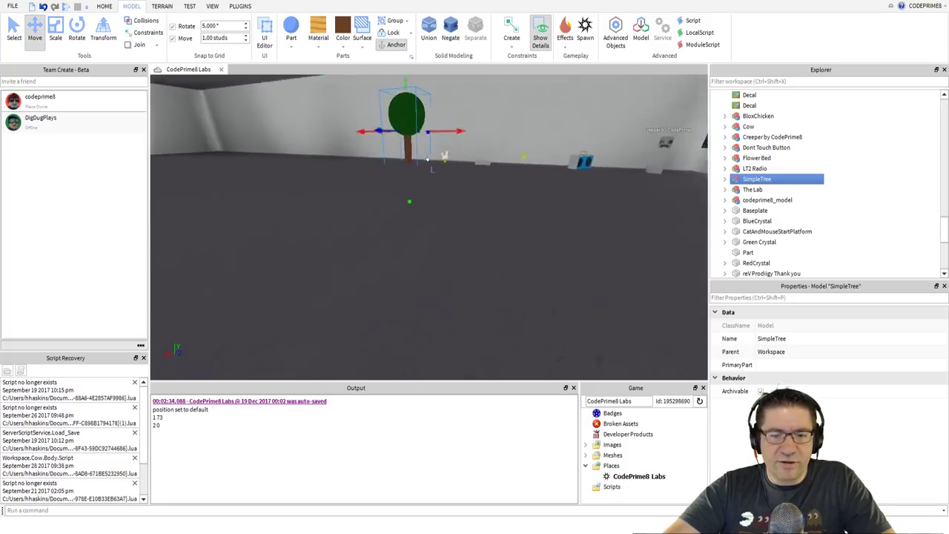
pyautogui.press('f')
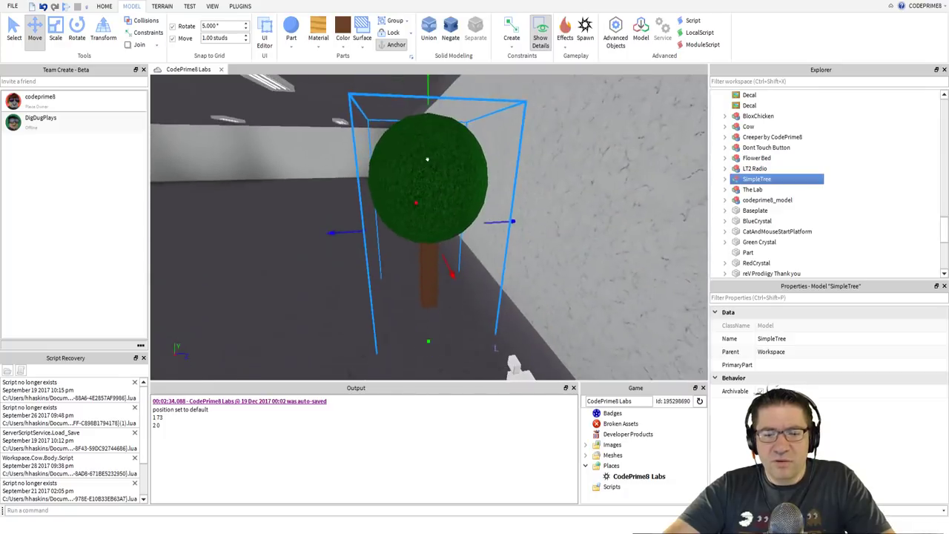
pyautogui.moveTo(322, 212); pyautogui.dragTo(353, 202)
# - Fly outside to the cave and examine its dark interior with the coloured crystal lights
pyautogui.moveTo(318, 205); pyautogui.dragTo(325, 214, button='right')
pyautogui.press('w')
pyautogui.press('w')
pyautogui.press('s')
pyautogui.press('w')
pyautogui.press('w')
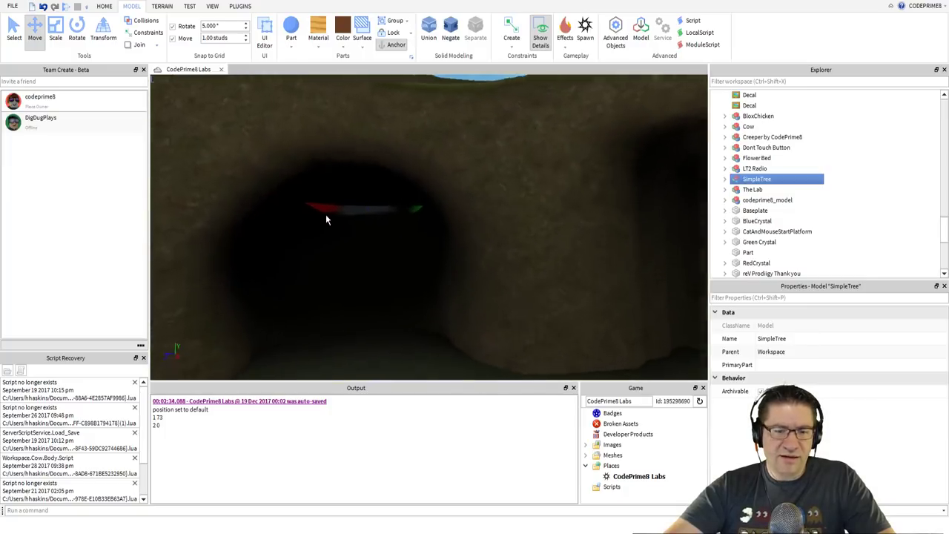
pyautogui.press('w')
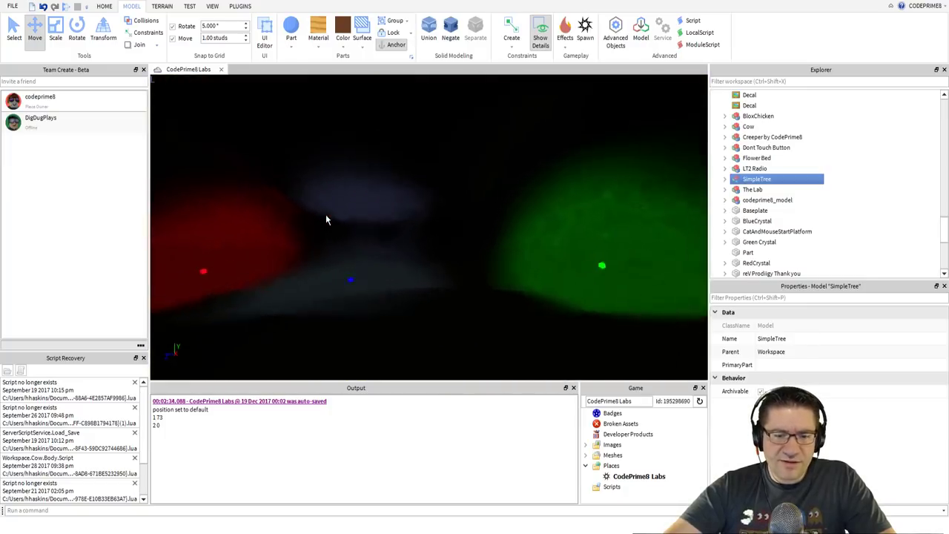
pyautogui.moveTo(326, 215); pyautogui.dragTo(326, 218, button='right')
pyautogui.press('w')
pyautogui.press('w')
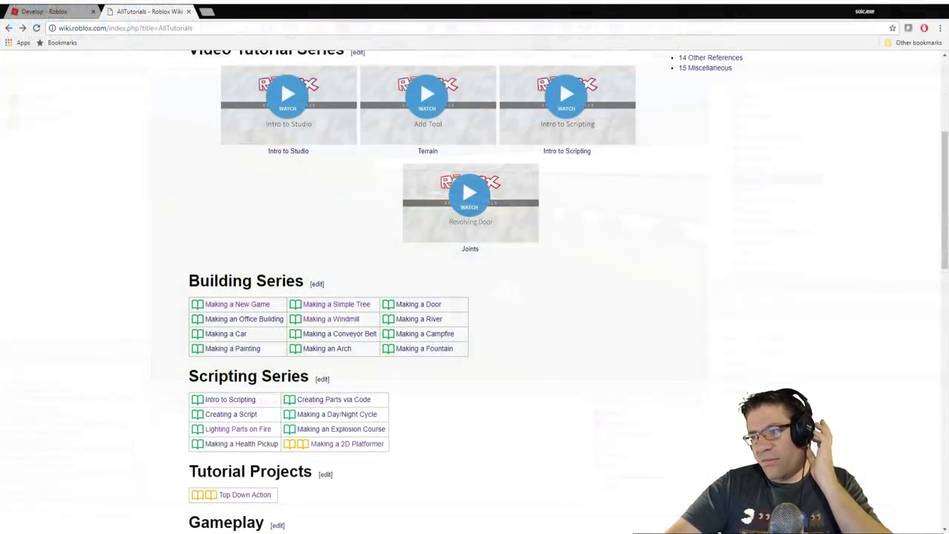
# - Switch to the Roblox Wiki in the browser, open the Making a Door tutorial and read its frame and hinge instructions
pyautogui.click(407, 306)
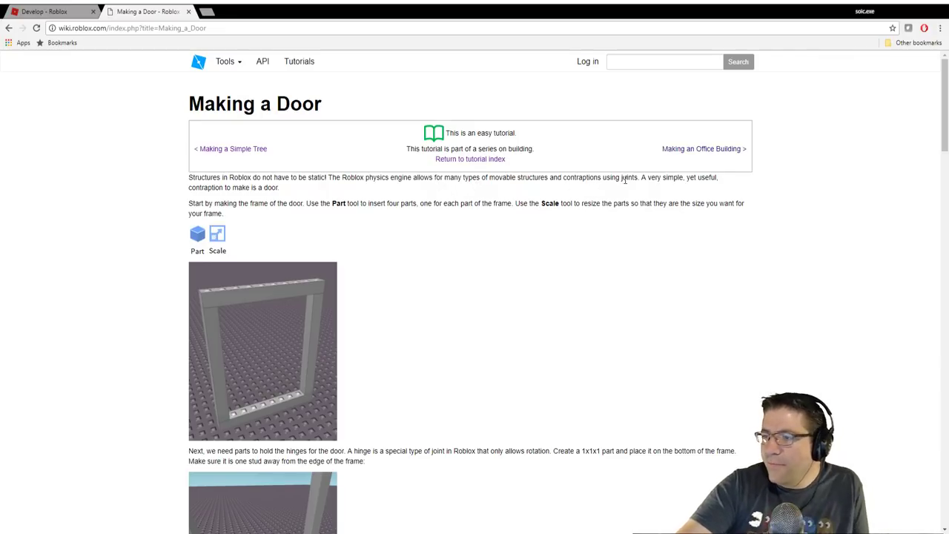
pyautogui.scroll(-4, 504, 195)
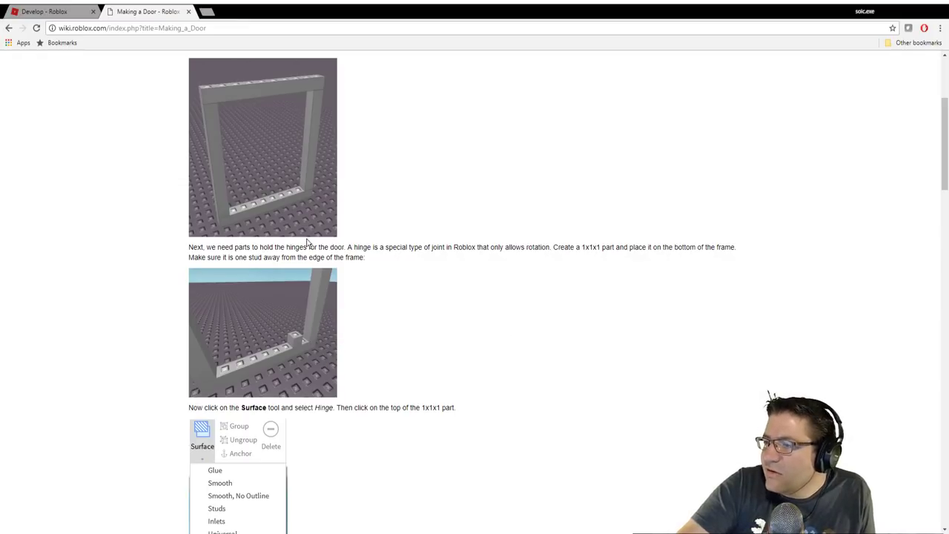
pyautogui.scroll(4, 305, 237)
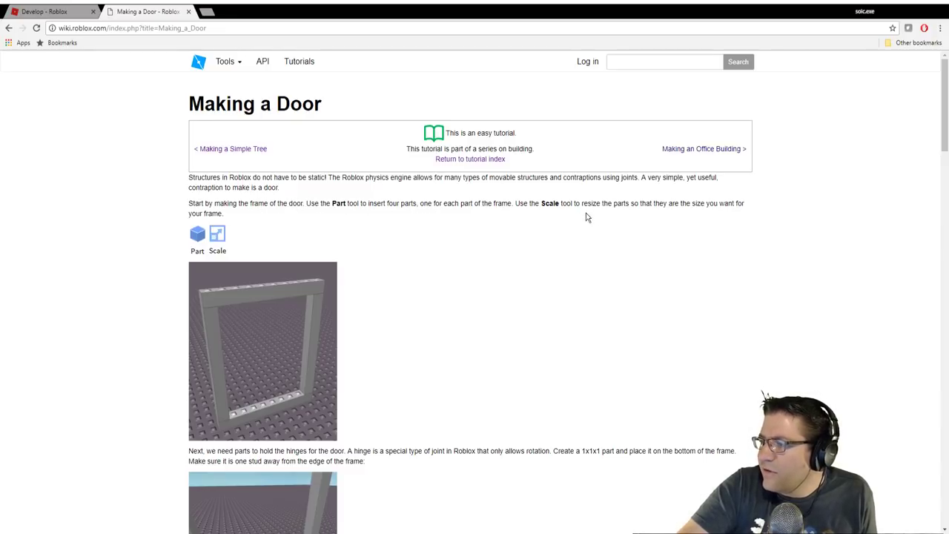
pyautogui.scroll(-1, 252, 235)
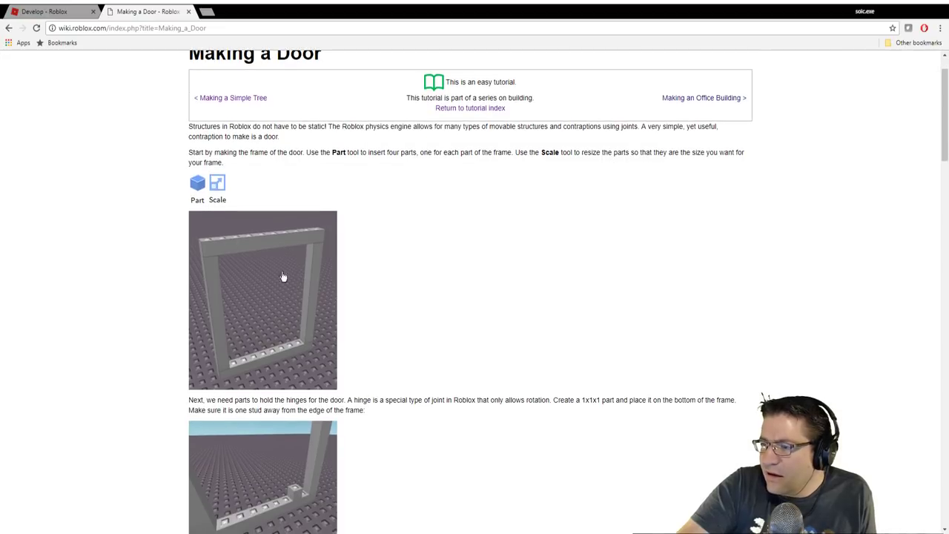
pyautogui.scroll(-3, 370, 281)
pyautogui.scroll(-1, 465, 290)
pyautogui.scroll(3, 466, 290)
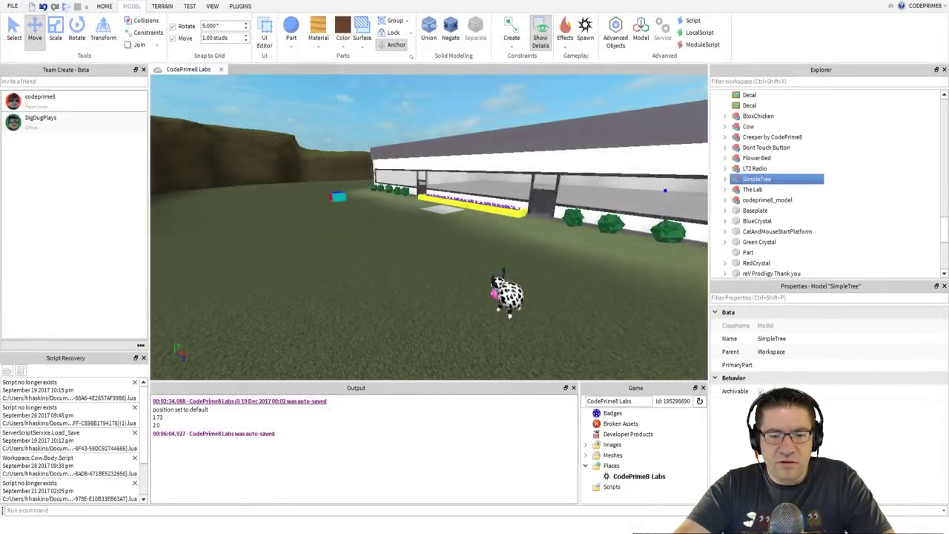
# - Insert a new block part on the open grass in front of the lab
pyautogui.press('a')
pyautogui.press('w')
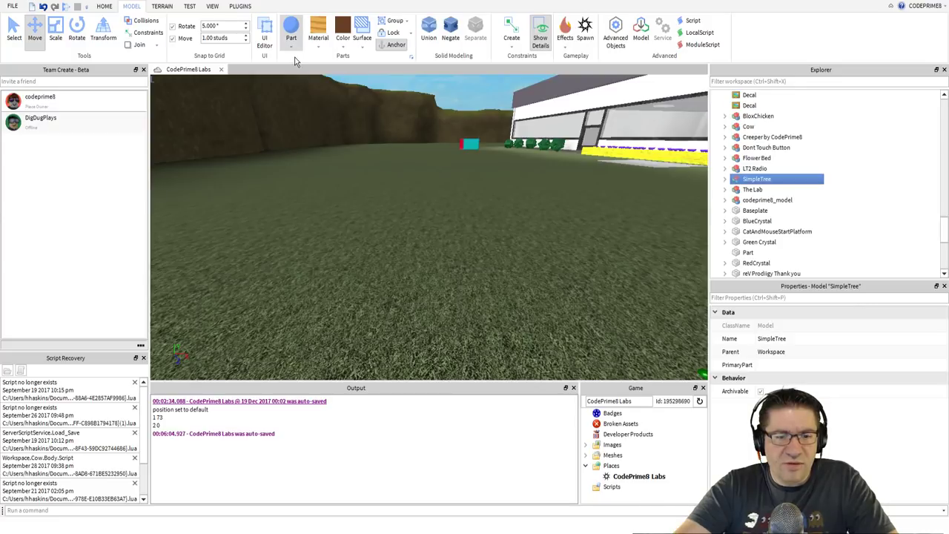
pyautogui.click(295, 62)
pyautogui.moveTo(432, 148); pyautogui.dragTo(436, 162, button='right')
pyautogui.press('w')
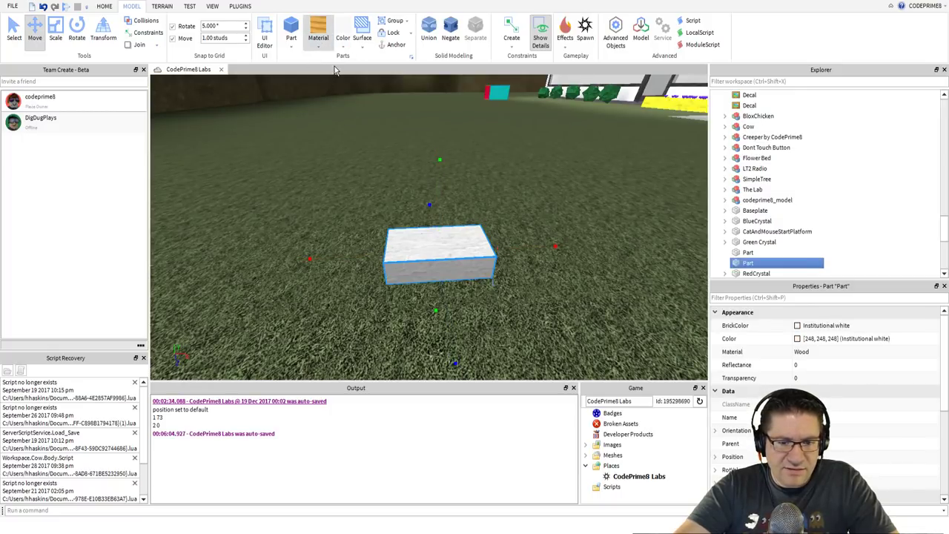
pyautogui.press('w')
pyautogui.moveTo(445, 251); pyautogui.dragTo(424, 228, button='right')
pyautogui.press('s')
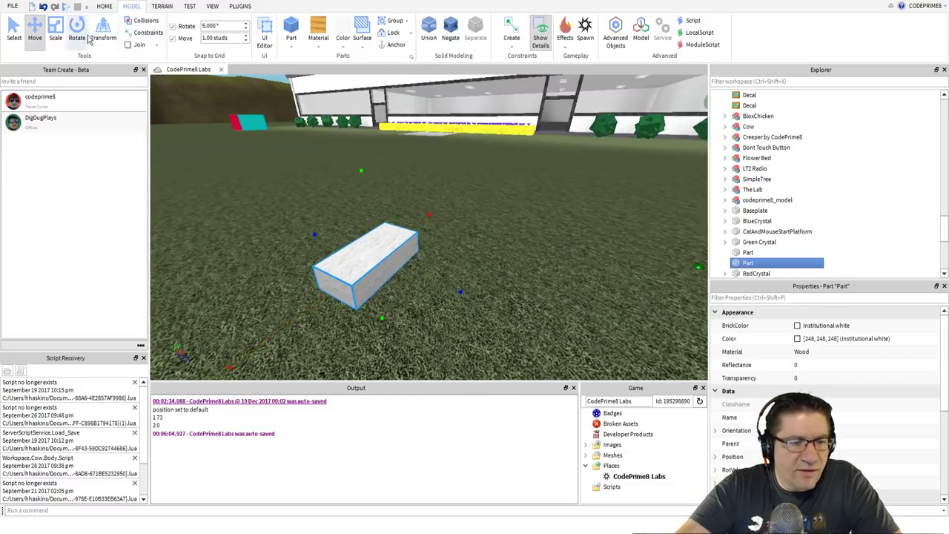
# - Scale the block lengthwise into a long horizontal bar for the bottom of the door frame
pyautogui.click(55, 30)
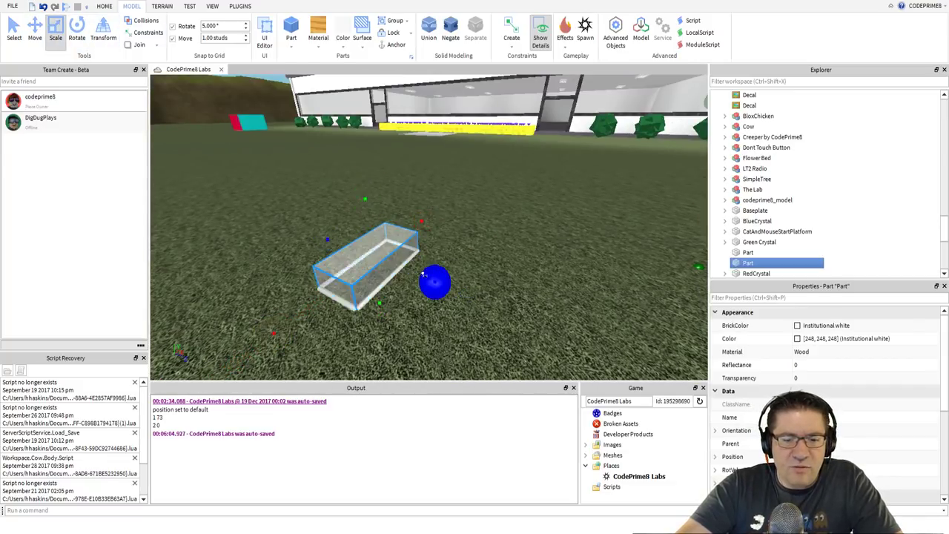
pyautogui.press('d')
pyautogui.moveTo(434, 227); pyautogui.dragTo(430, 226, button='right')
pyautogui.press('w')
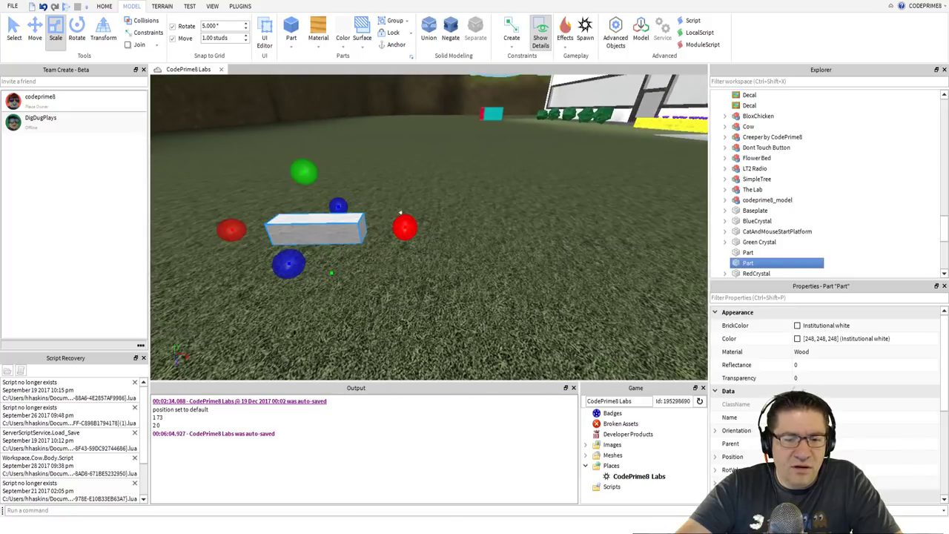
pyautogui.moveTo(399, 213); pyautogui.dragTo(517, 225)
pyautogui.moveTo(474, 222); pyautogui.dragTo(474, 222, button='right')
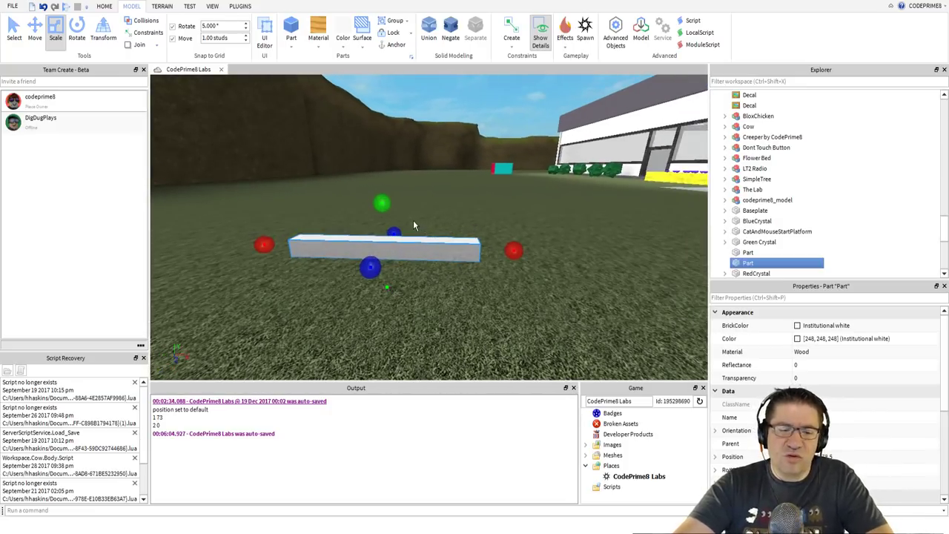
# - Duplicate the bottom bar and raise the copy straight above it to door height as the frame's top bar
pyautogui.hotkey('ctrl', 'd')
pyautogui.click(35, 30)
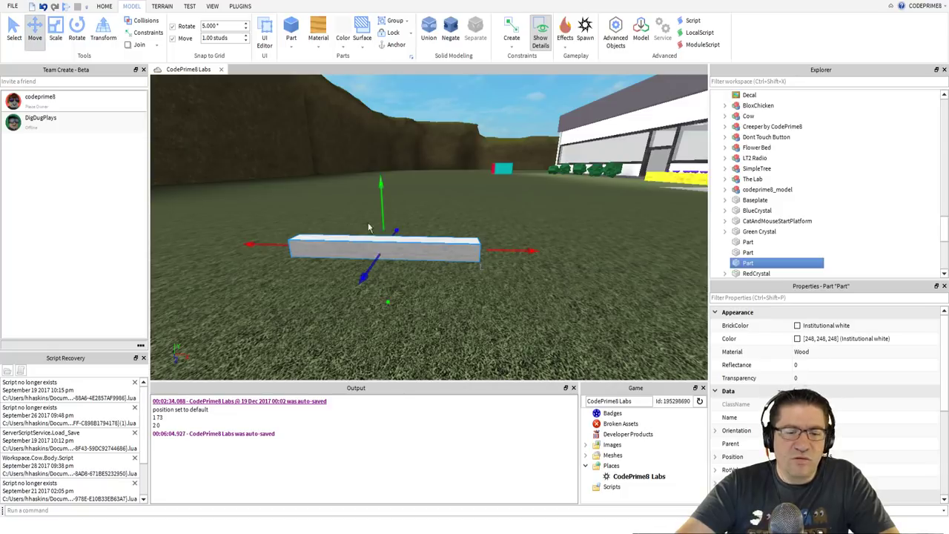
pyautogui.moveTo(374, 193); pyautogui.dragTo(384, 68)
pyautogui.moveTo(427, 188); pyautogui.dragTo(426, 186, button='right')
pyautogui.scroll(-3, 426, 189)
pyautogui.moveTo(409, 154); pyautogui.dragTo(414, 138)
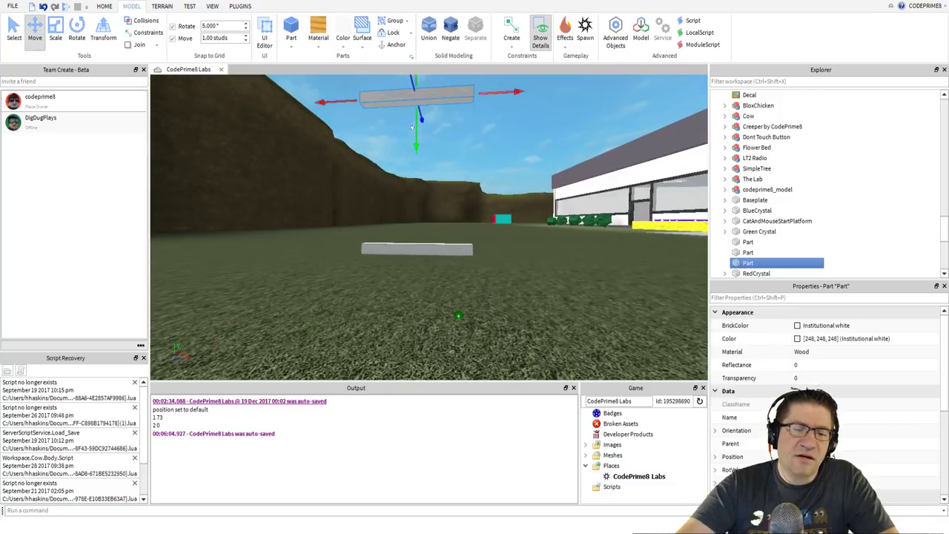
pyautogui.keyDown('shift'); pyautogui.click(416, 245); pyautogui.keyUp('shift')
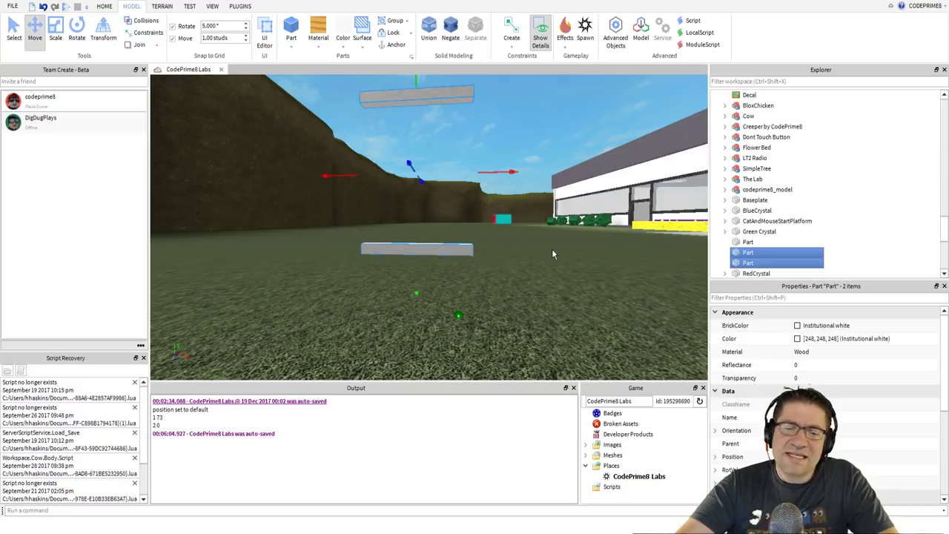
pyautogui.hotkey('ctrl', 'd')
pyautogui.click(76, 30)
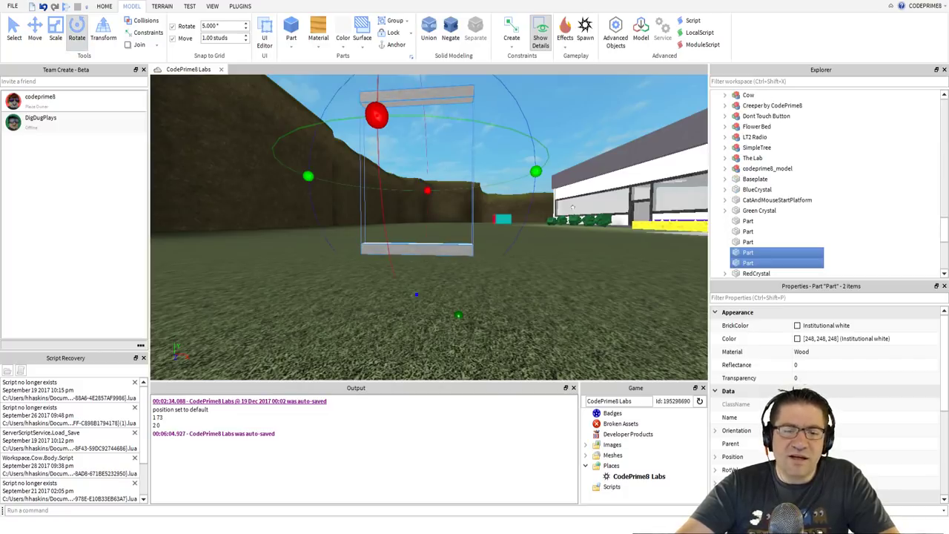
pyautogui.scroll(-4, 485, 134)
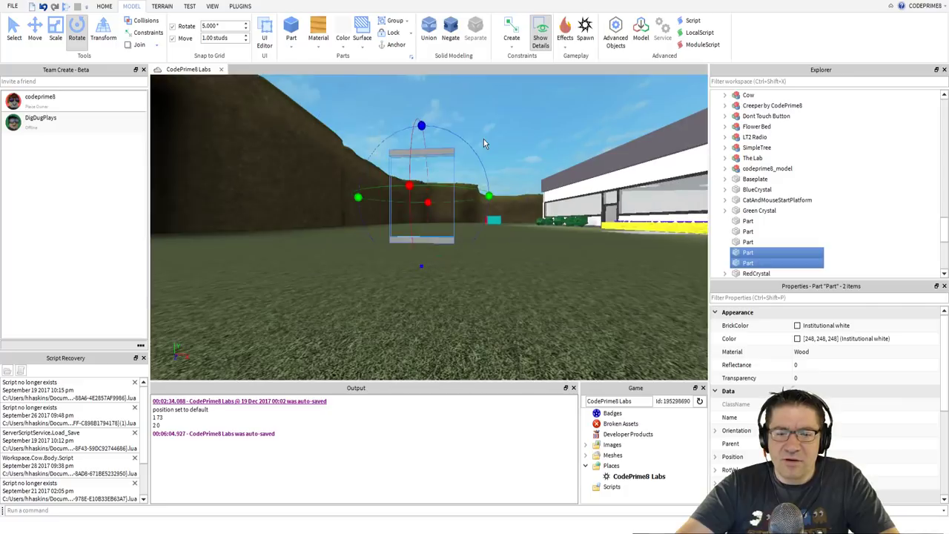
pyautogui.click(425, 123)
pyautogui.scroll(3, 434, 147)
pyautogui.moveTo(433, 129); pyautogui.dragTo(448, 154, button='right')
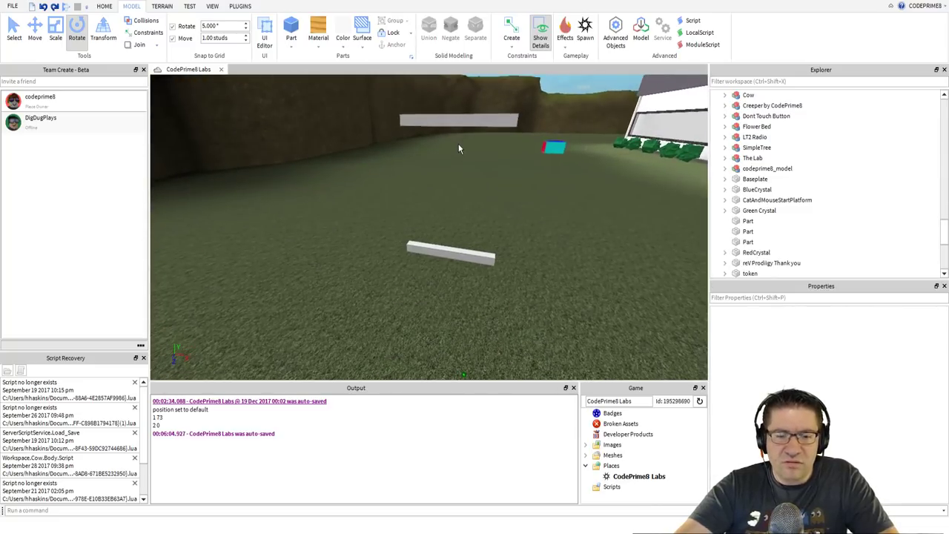
# - Duplicate the top and bottom bars together and rotate the copies 90 degrees into two upright side posts
pyautogui.click(459, 121)
pyautogui.keyDown('ctrl'); pyautogui.click(454, 251); pyautogui.keyUp('ctrl')
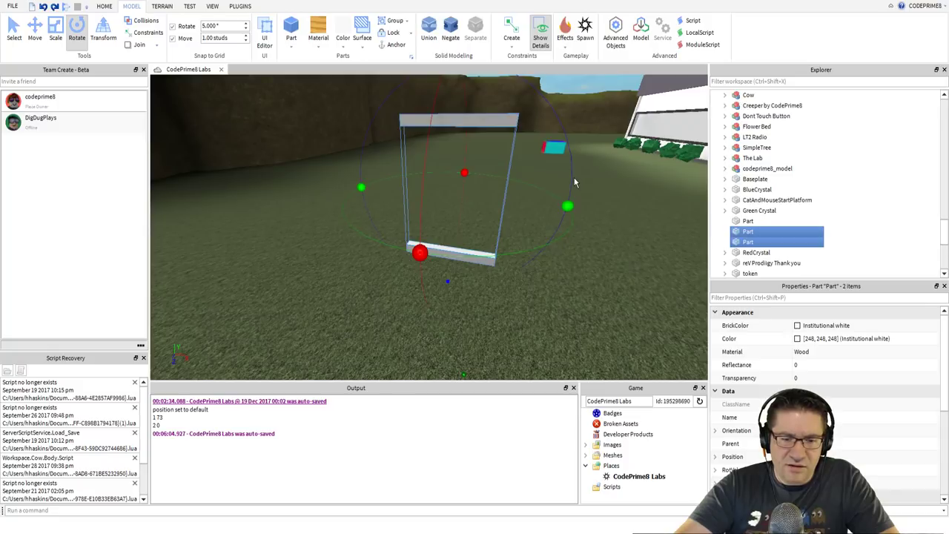
pyautogui.hotkey('ctrl', 'd')
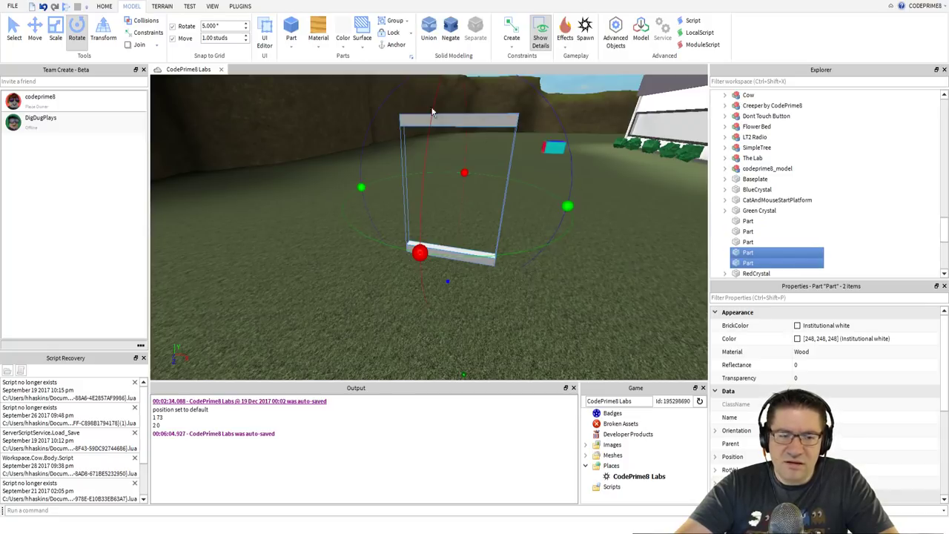
pyautogui.scroll(-3, 506, 137)
pyautogui.moveTo(442, 135)
pyautogui.mouseDown()
pyautogui.moveTo(433, 128)
pyautogui.moveTo(483, 140)
pyautogui.moveTo(554, 213)
pyautogui.mouseUp()
pyautogui.press('w')
pyautogui.moveTo(531, 210); pyautogui.dragTo(531, 209, button='right')
pyautogui.press('w')
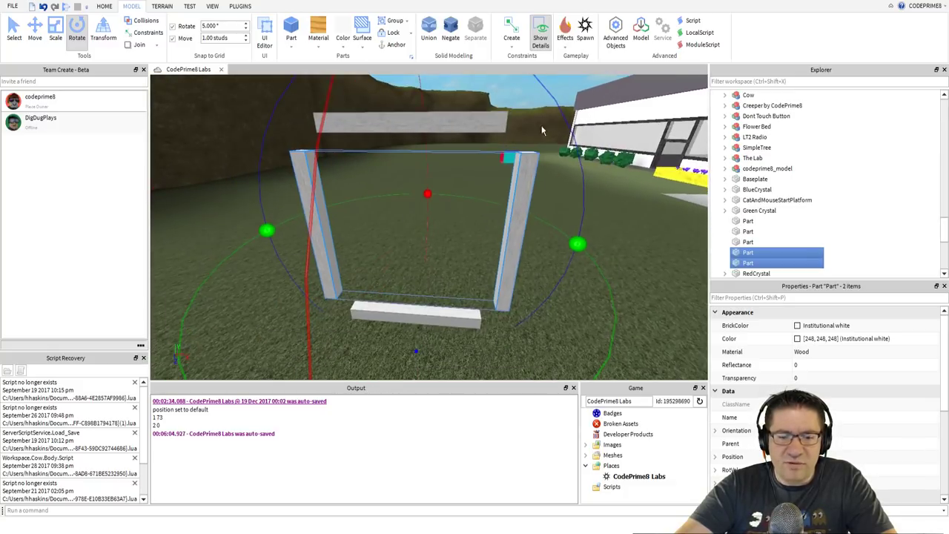
pyautogui.click(614, 216)
# - Move the right post flush with the bar ends and down onto the bottom bar, and lengthen it up to the top bar
pyautogui.click(517, 230)
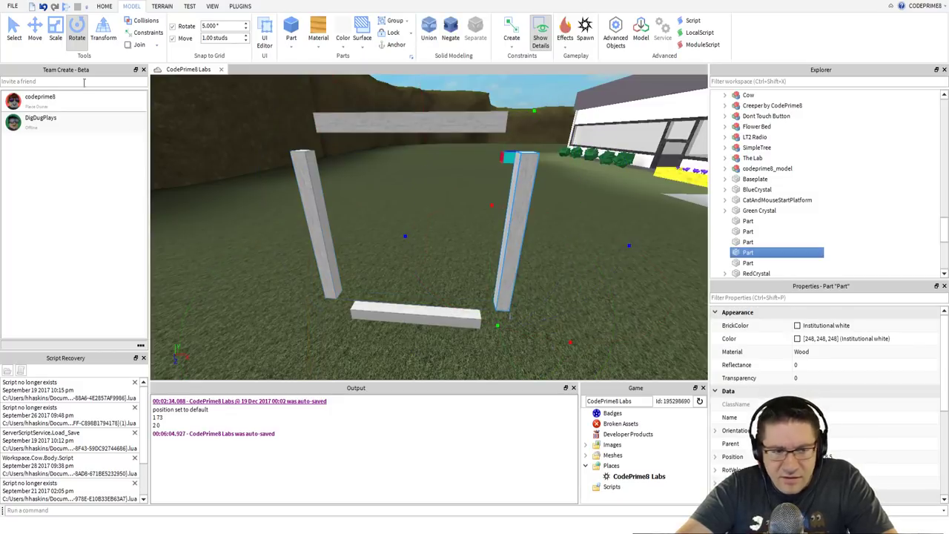
pyautogui.click(35, 31)
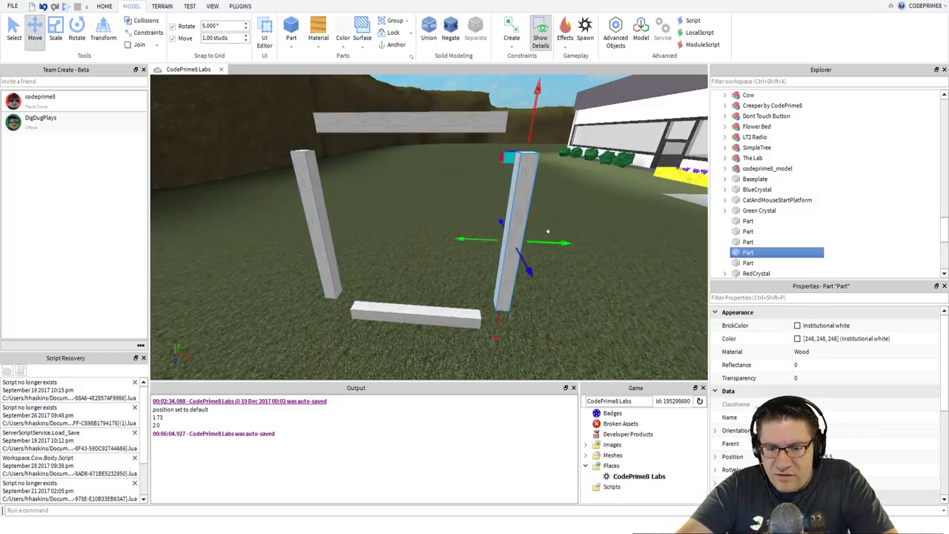
pyautogui.moveTo(547, 231); pyautogui.dragTo(515, 235)
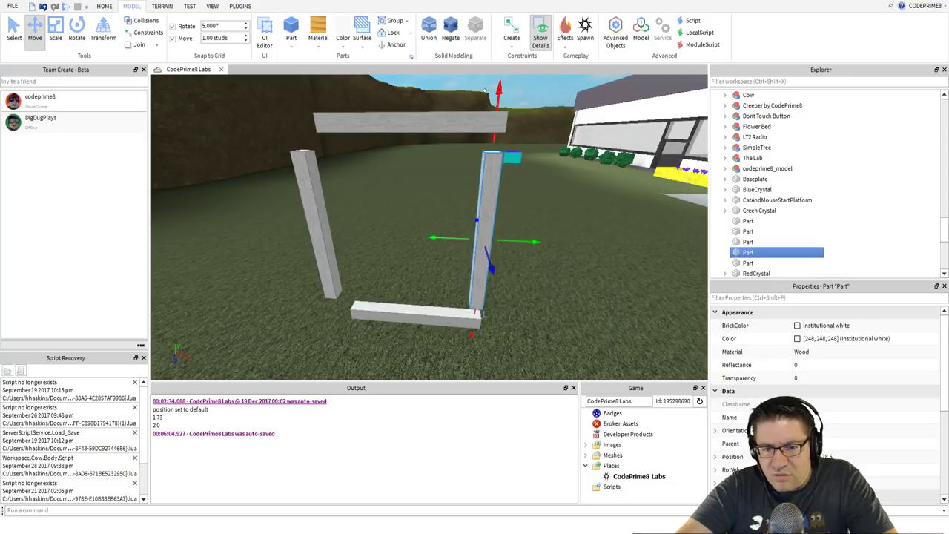
pyautogui.moveTo(493, 77); pyautogui.dragTo(490, 97)
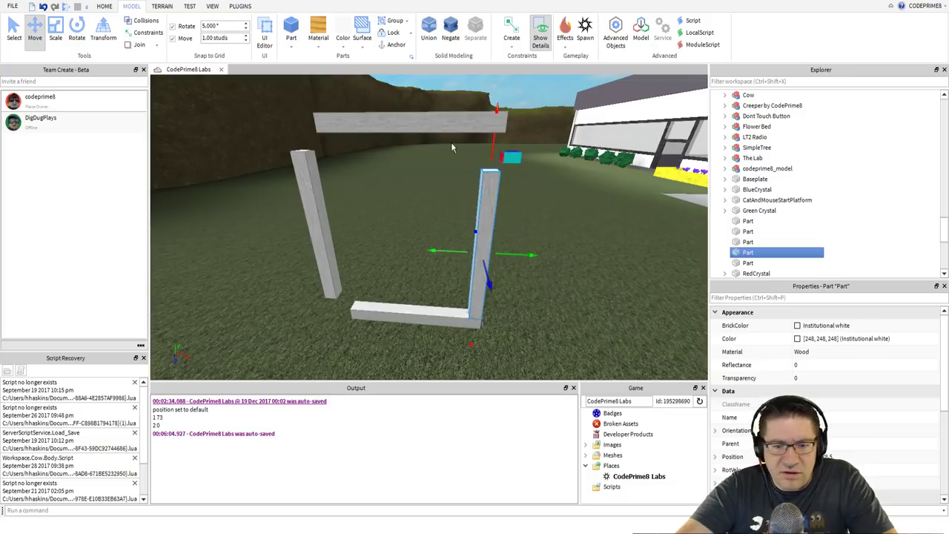
pyautogui.click(55, 31)
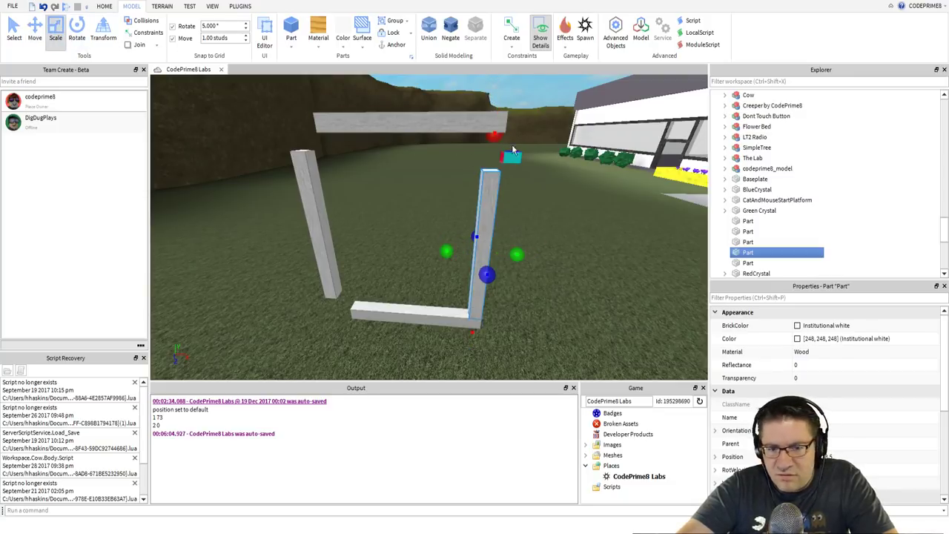
pyautogui.moveTo(493, 136); pyautogui.dragTo(498, 90)
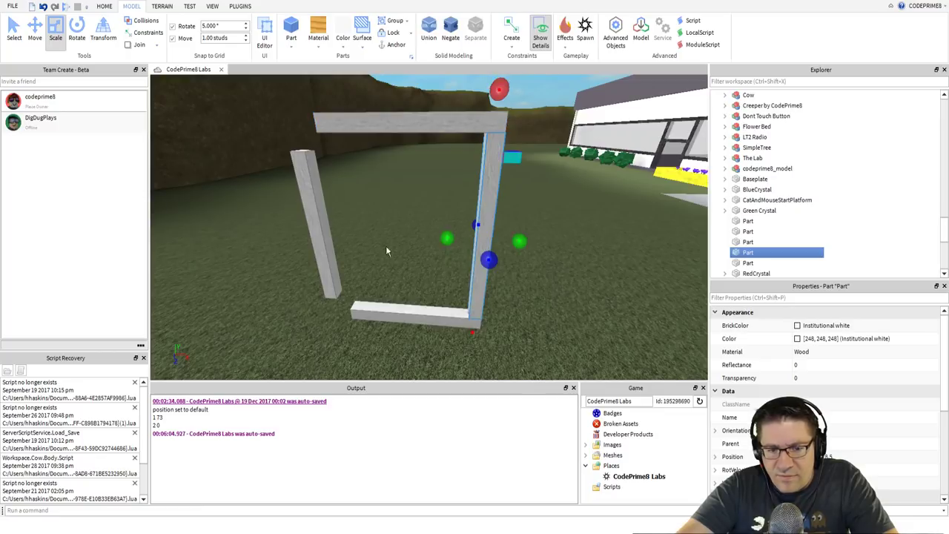
# - Replace the left post with a duplicate of the fitted right post, moved to the opposite end of the bars
pyautogui.click(306, 227)
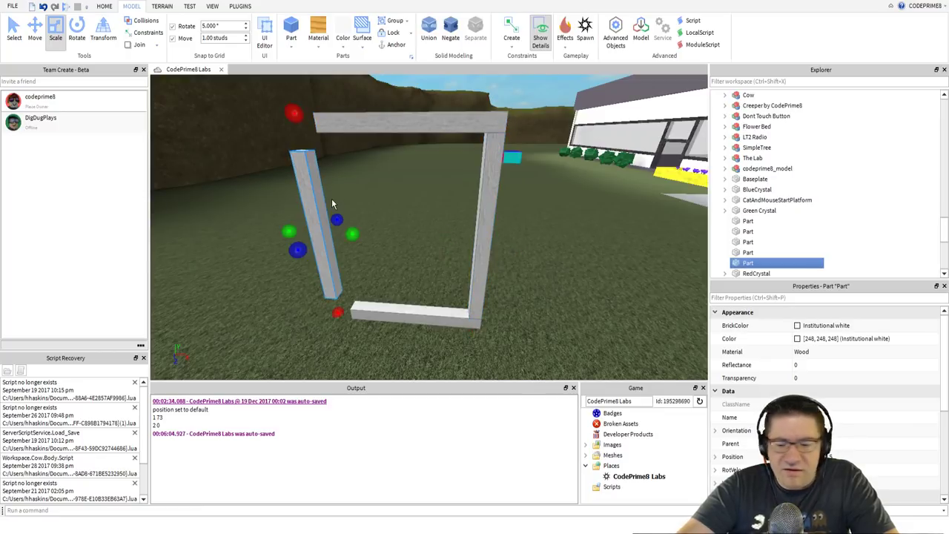
pyautogui.press('Delete')
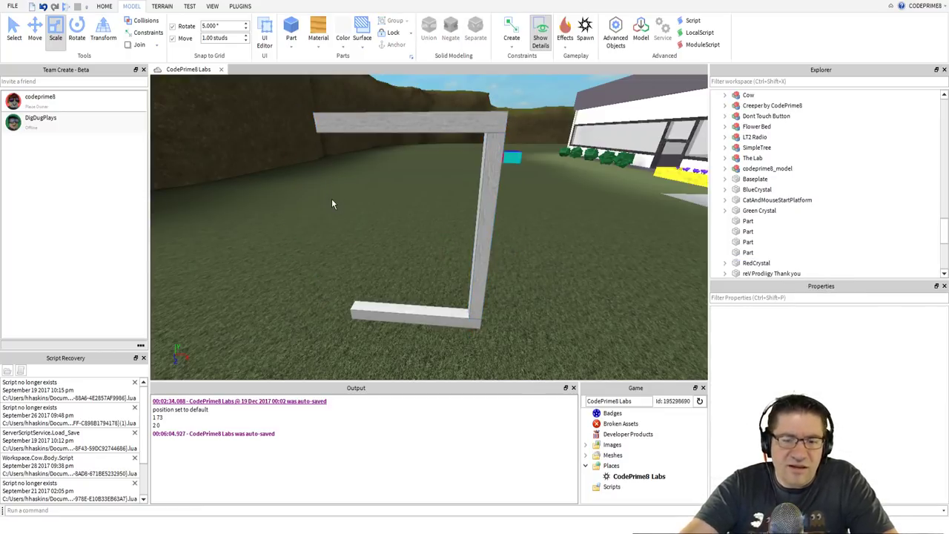
pyautogui.click(472, 244)
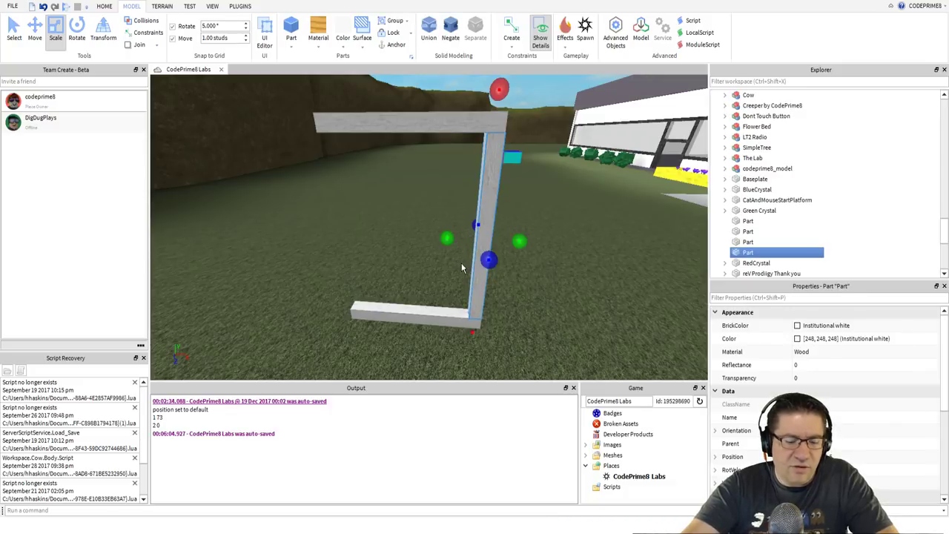
pyautogui.hotkey('ctrl', 'd')
pyautogui.click(35, 31)
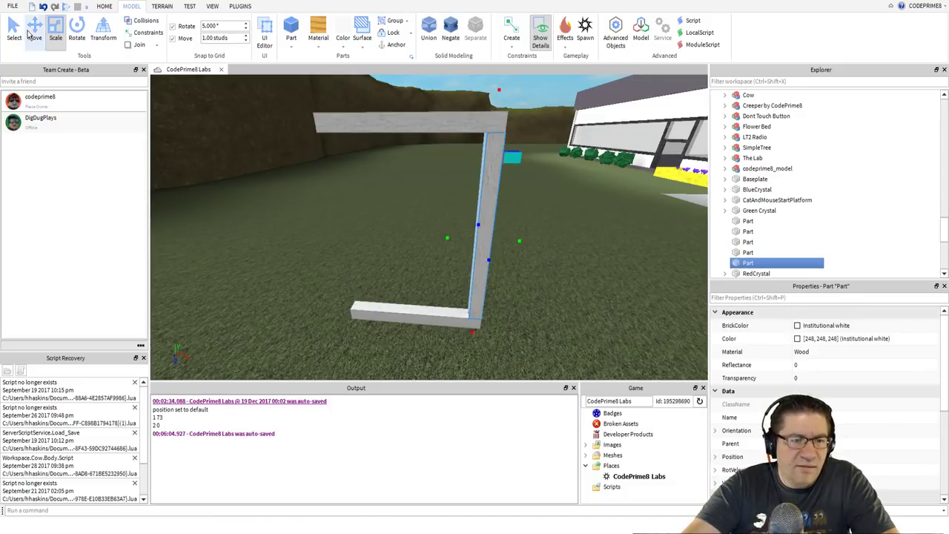
pyautogui.moveTo(523, 241); pyautogui.dragTo(429, 261)
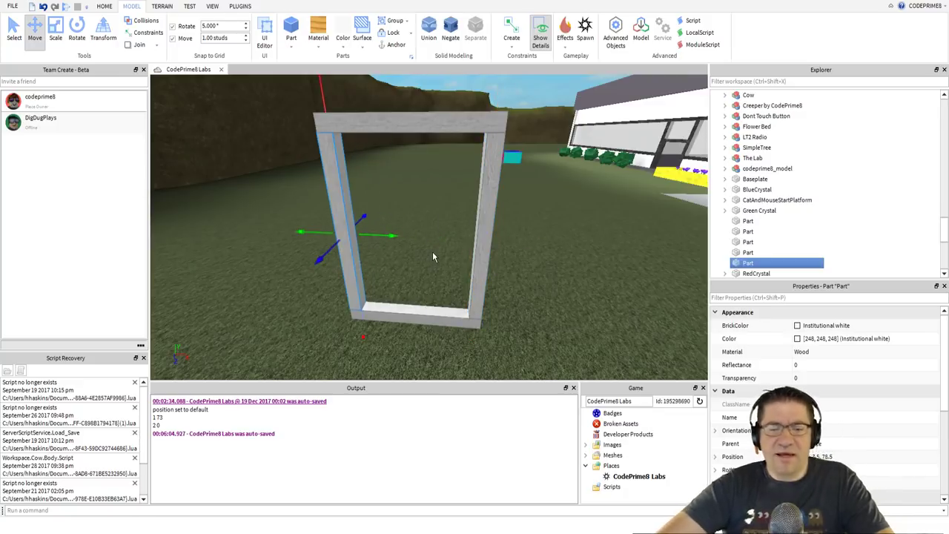
# - Examine the completed door frame up close from several angles, checking how the posts and bars meet at the corners
pyautogui.press('w')
pyautogui.moveTo(434, 256)
pyautogui.mouseDown(button='right')
pyautogui.moveTo(428, 238)
pyautogui.moveTo(437, 248)
pyautogui.mouseUp(button='right')
pyautogui.press('d')
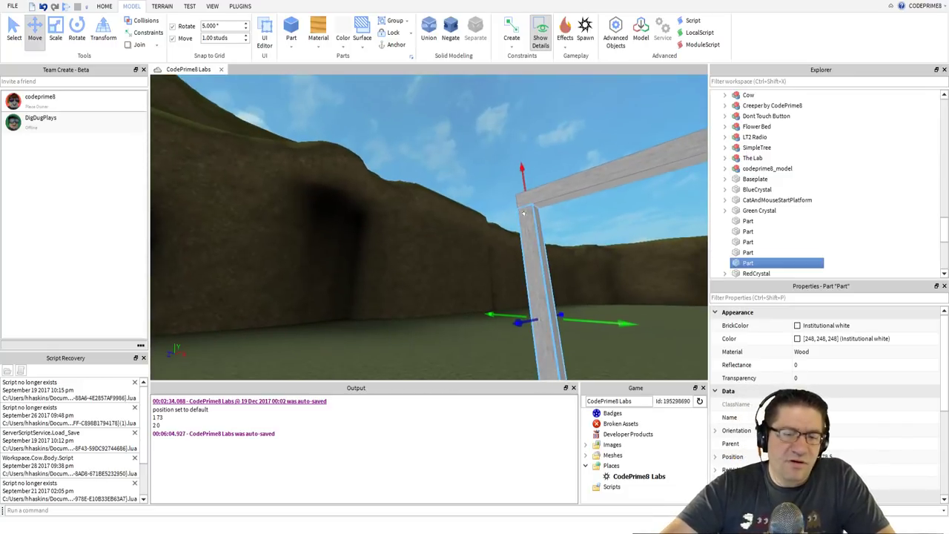
pyautogui.moveTo(605, 205); pyautogui.dragTo(611, 225, button='right')
pyautogui.press('s')
pyautogui.press('w')
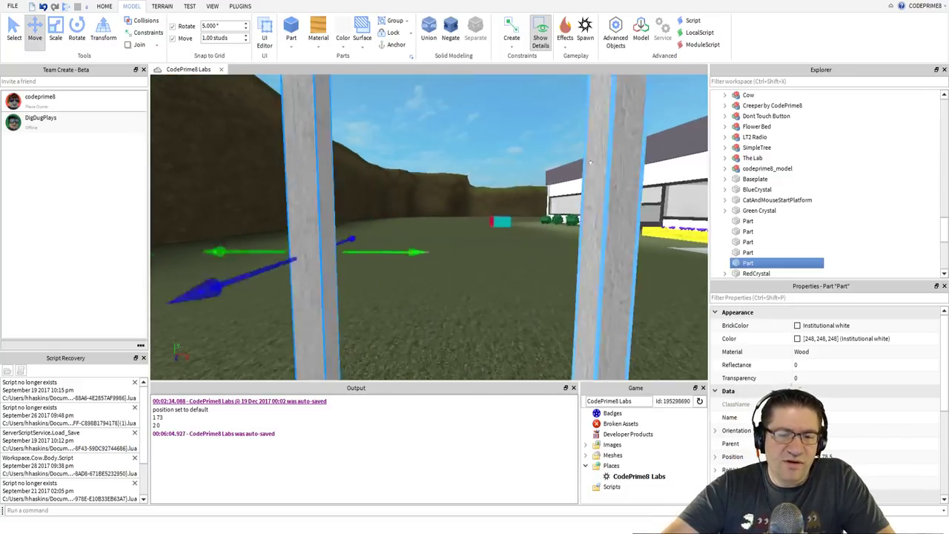
pyautogui.press('d')
pyautogui.press('s')
pyautogui.moveTo(355, 231); pyautogui.dragTo(363, 232)
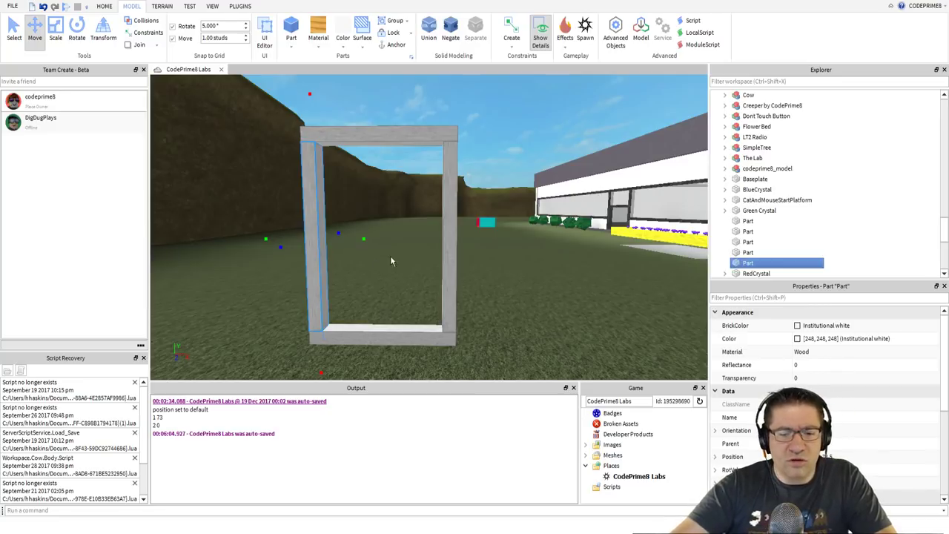
# - Play-test the place by walking the character into the unanchored door frame, and stop the test
pyautogui.click(531, 194)
pyautogui.press('F5')
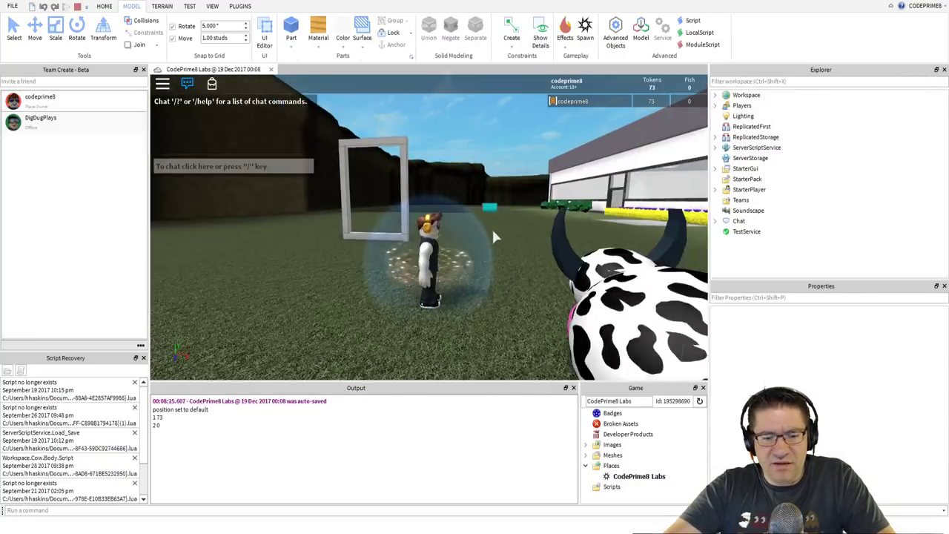
pyautogui.press('w')
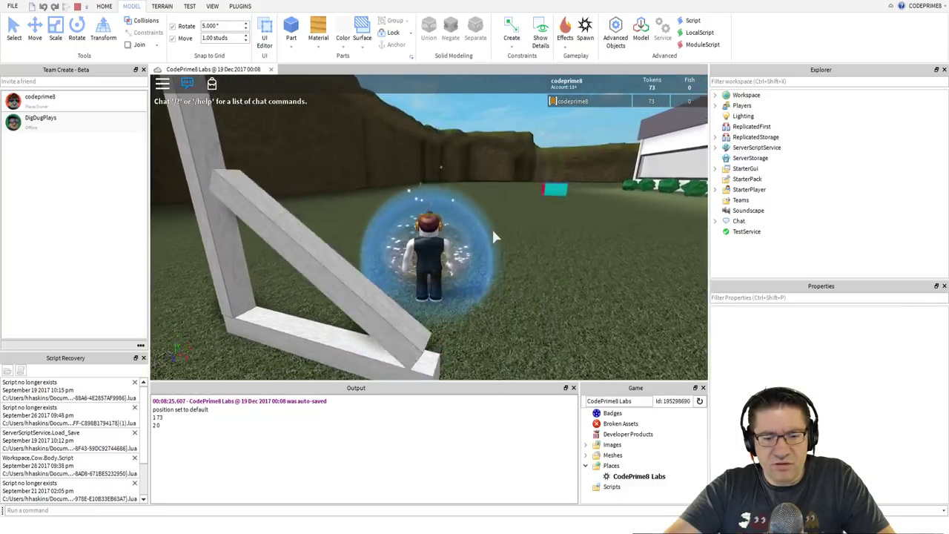
pyautogui.moveTo(493, 231); pyautogui.dragTo(493, 231, button='right')
pyautogui.press('w')
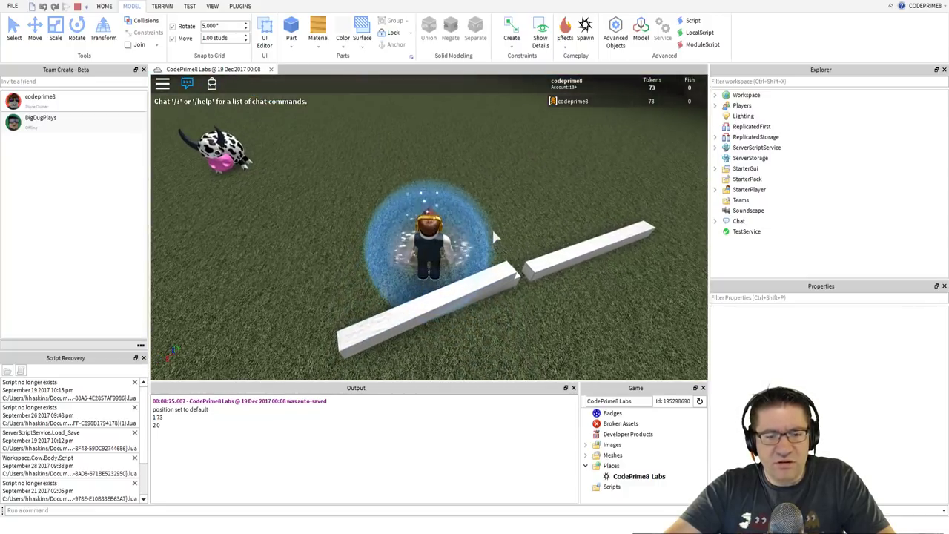
pyautogui.hotkey('shift', 'F5')
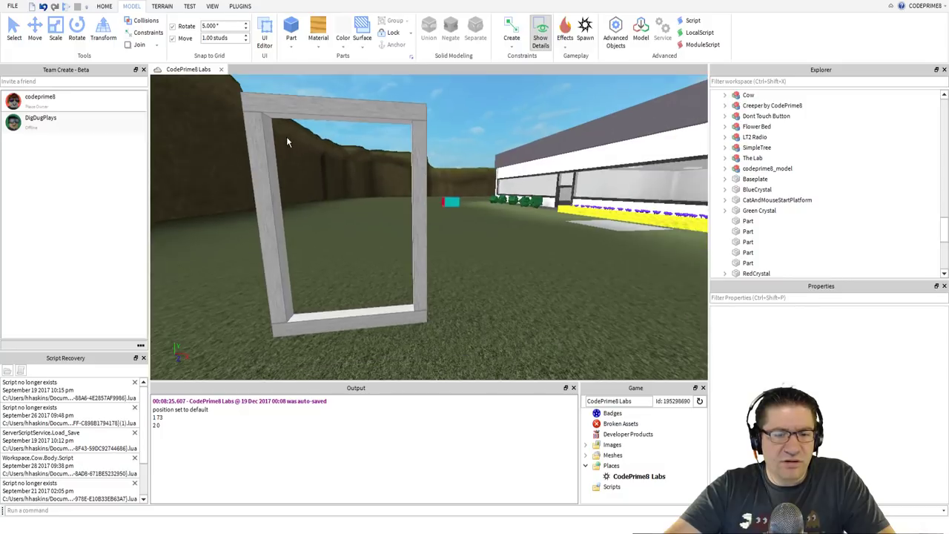
pyautogui.moveTo(287, 138); pyautogui.dragTo(294, 113, button='right')
pyautogui.scroll(1, 294, 112)
pyautogui.scroll(-1, 295, 112)
pyautogui.scroll(1, 294, 113)
pyautogui.click(277, 117)
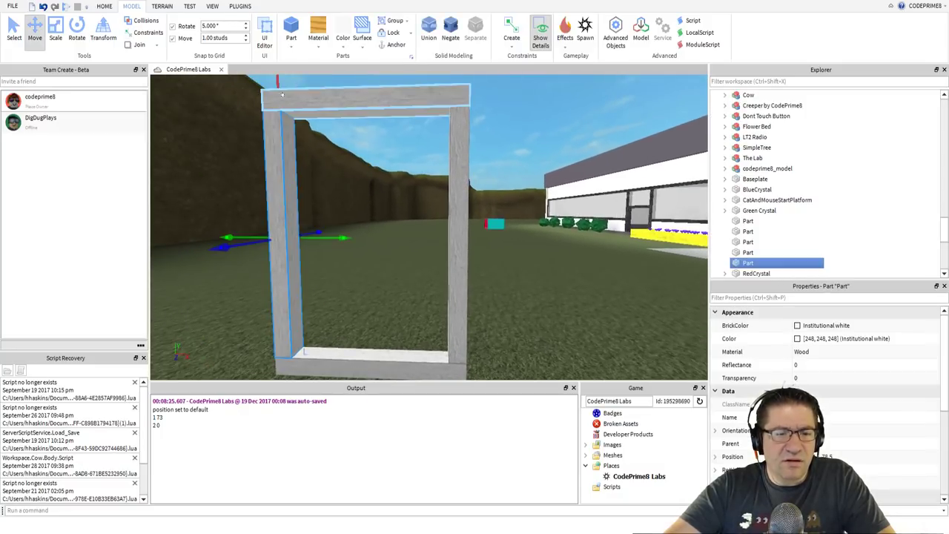
pyautogui.keyDown('ctrl'); pyautogui.click(282, 95); pyautogui.keyUp('ctrl')
pyautogui.keyDown('ctrl'); pyautogui.click(458, 184); pyautogui.keyUp('ctrl')
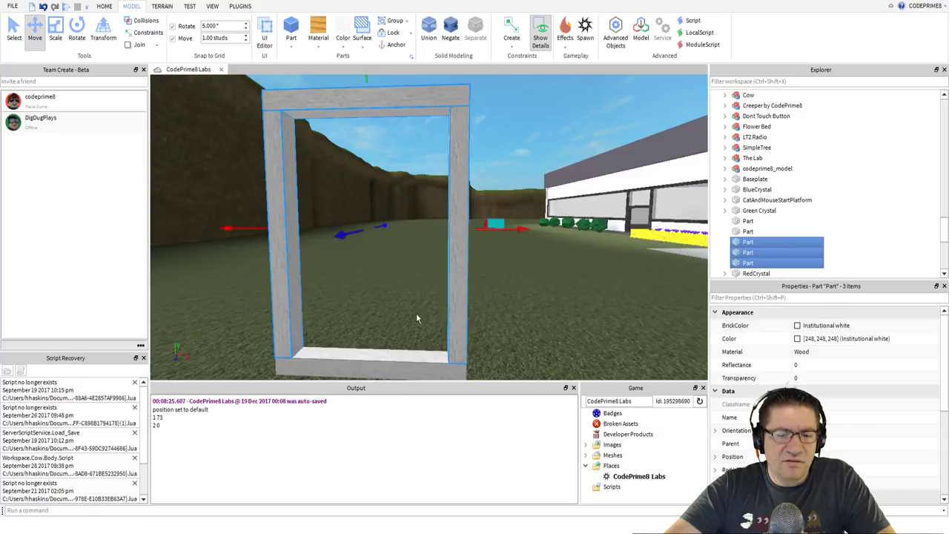
pyautogui.keyDown('shift'); pyautogui.click(410, 347); pyautogui.keyUp('shift')
pyautogui.press('w')
pyautogui.press('d')
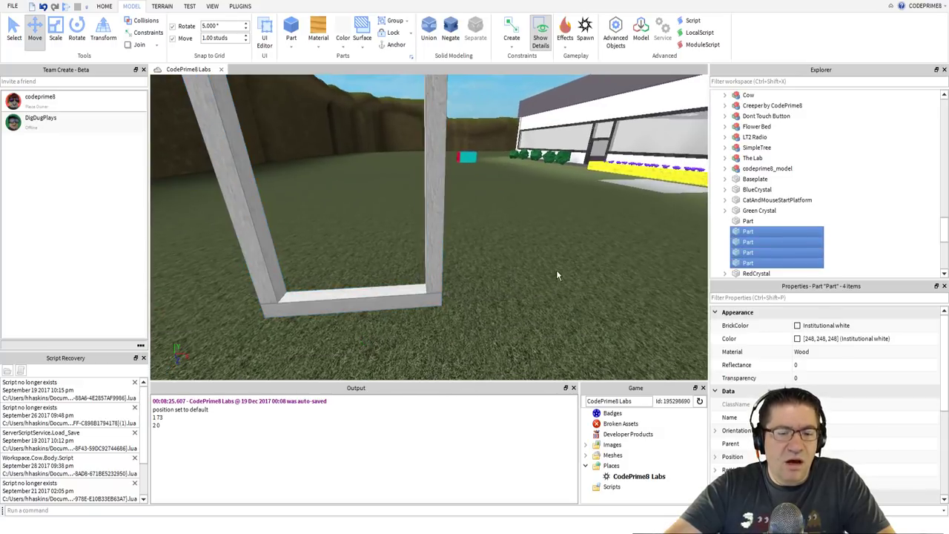
pyautogui.click(557, 274)
# - Inspect the frame's posts and bars one by one from above and below, checking how they connect at the corners
pyautogui.moveTo(445, 275); pyautogui.dragTo(444, 275, button='right')
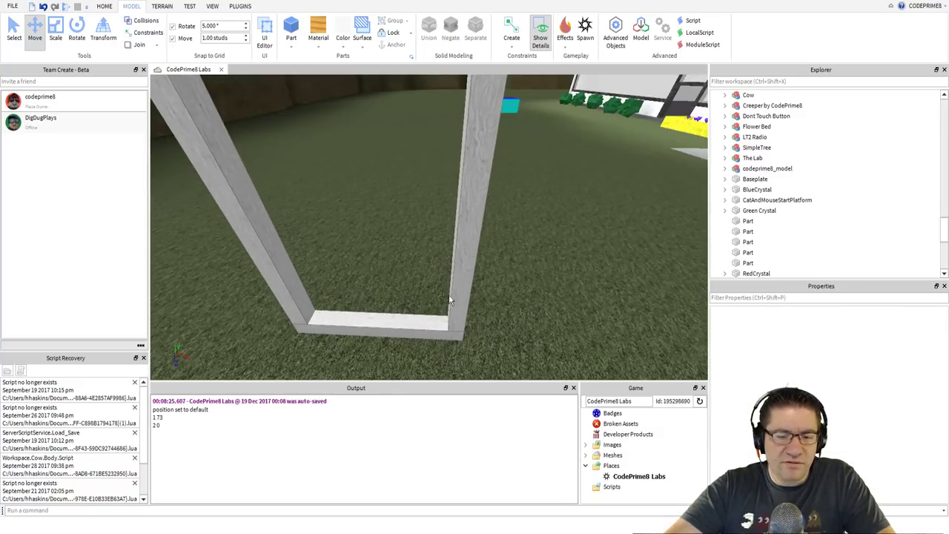
pyautogui.moveTo(449, 299)
pyautogui.mouseDown()
pyautogui.moveTo(433, 311)
pyautogui.moveTo(443, 312)
pyautogui.mouseUp()
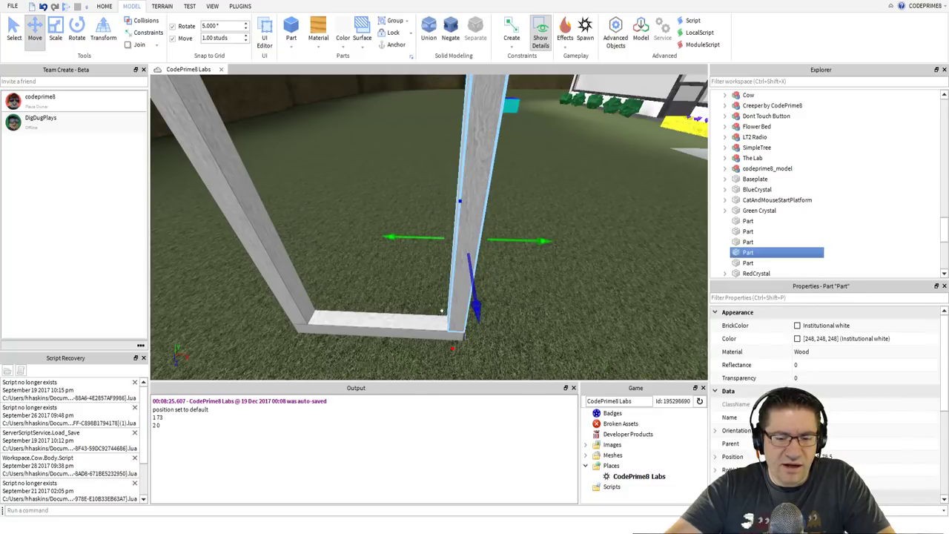
pyautogui.moveTo(443, 157); pyautogui.dragTo(443, 158, button='right')
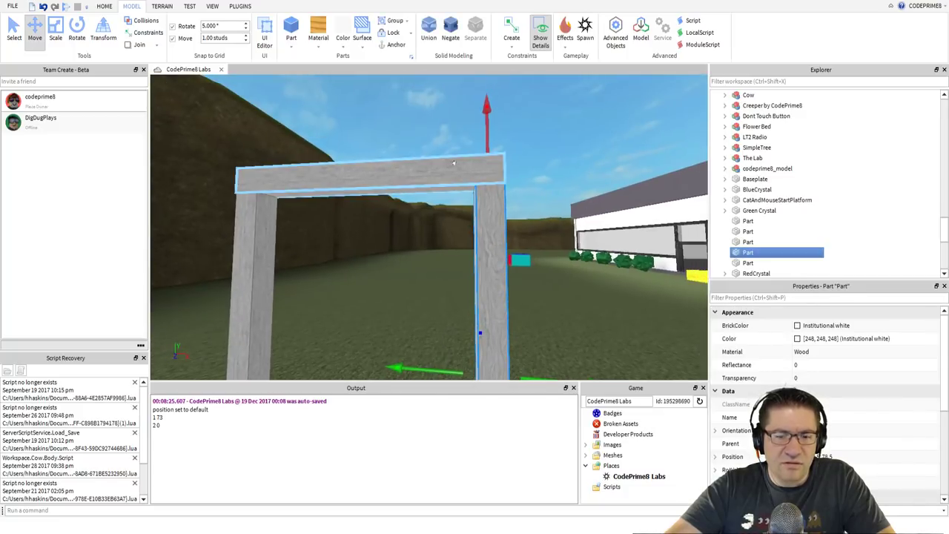
pyautogui.click(439, 178)
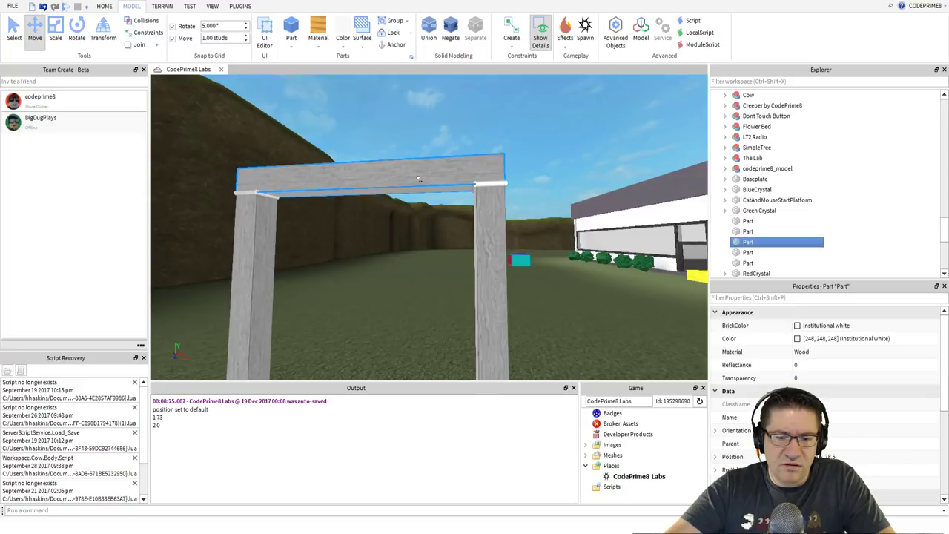
pyautogui.moveTo(373, 178); pyautogui.dragTo(376, 179)
pyautogui.moveTo(388, 182); pyautogui.dragTo(388, 182, button='right')
pyautogui.moveTo(376, 149); pyautogui.dragTo(400, 145, button='right')
pyautogui.click(454, 141)
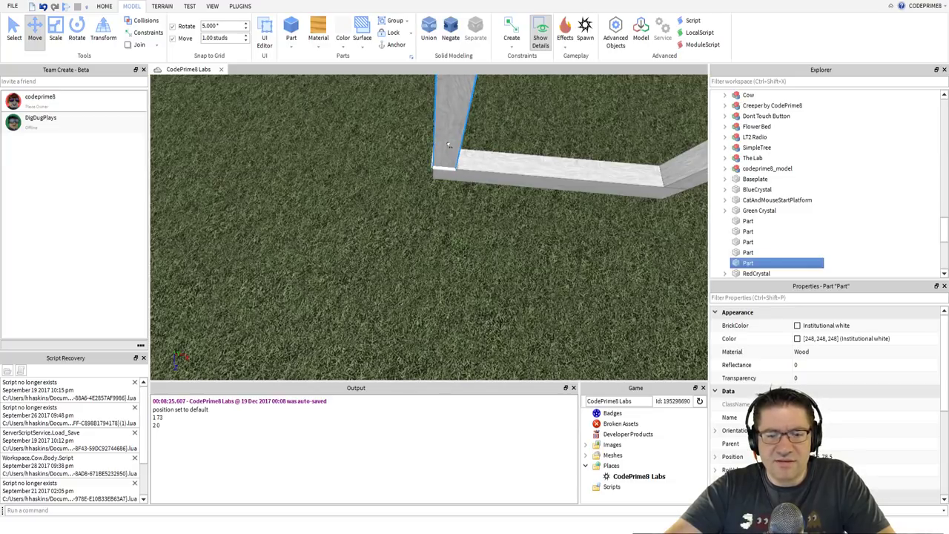
pyautogui.moveTo(477, 136); pyautogui.dragTo(488, 151, button='right')
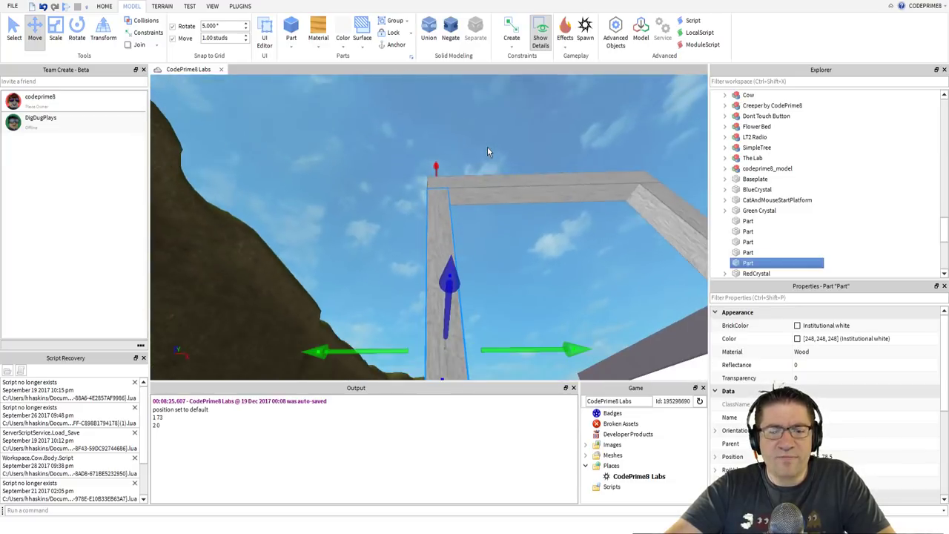
pyautogui.click(507, 183)
pyautogui.click(483, 189)
pyautogui.moveTo(450, 191); pyautogui.dragTo(519, 179)
pyautogui.moveTo(519, 179); pyautogui.dragTo(526, 187, button='right')
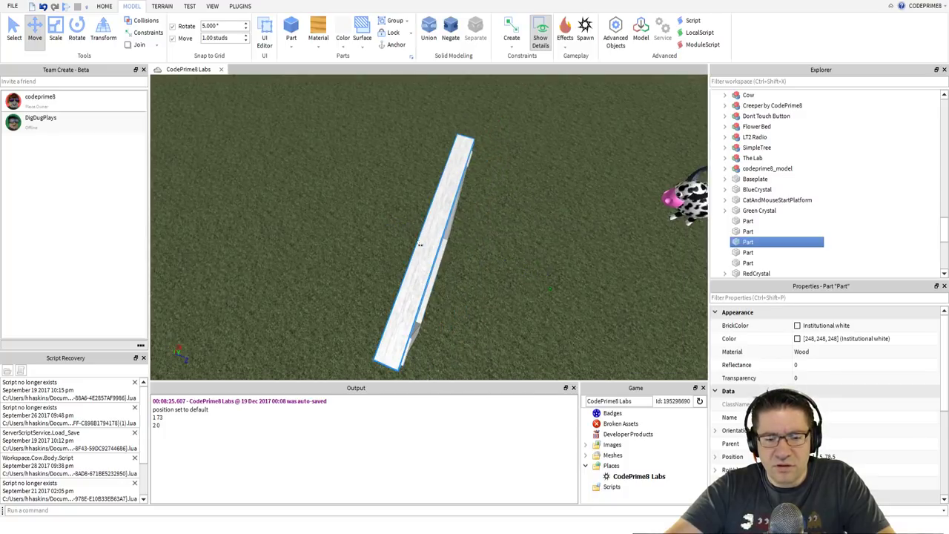
pyautogui.moveTo(480, 265); pyautogui.dragTo(479, 268, button='right')
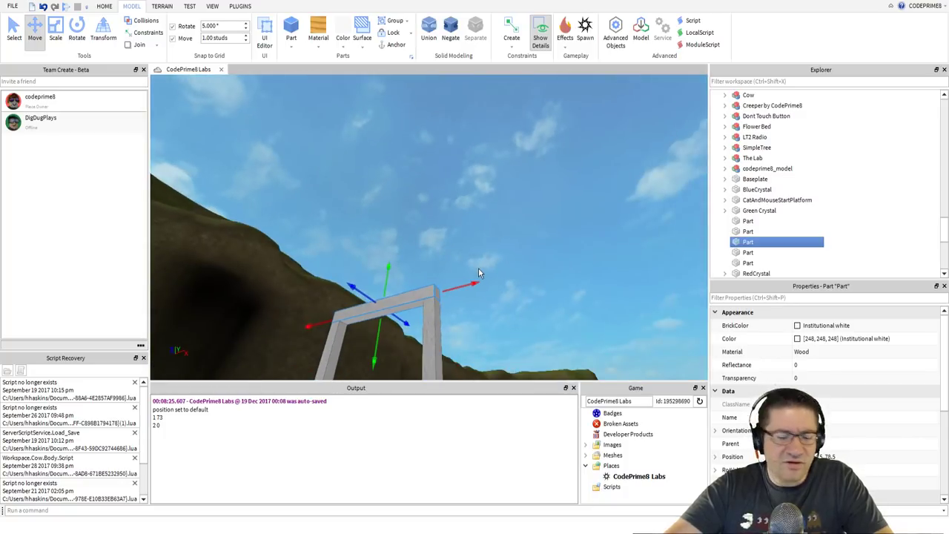
# - Play-test the place again, walking the character into the door frame to see whether its parts hold together, and end the test
pyautogui.press('F5')
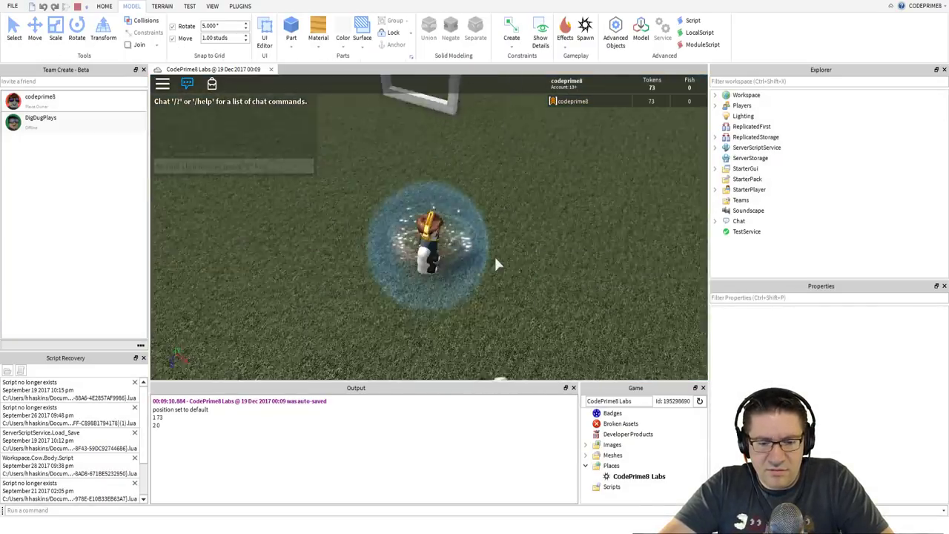
pyautogui.press('w')
pyautogui.moveTo(495, 259); pyautogui.dragTo(496, 259, button='right')
pyautogui.press('w')
pyautogui.press('s')
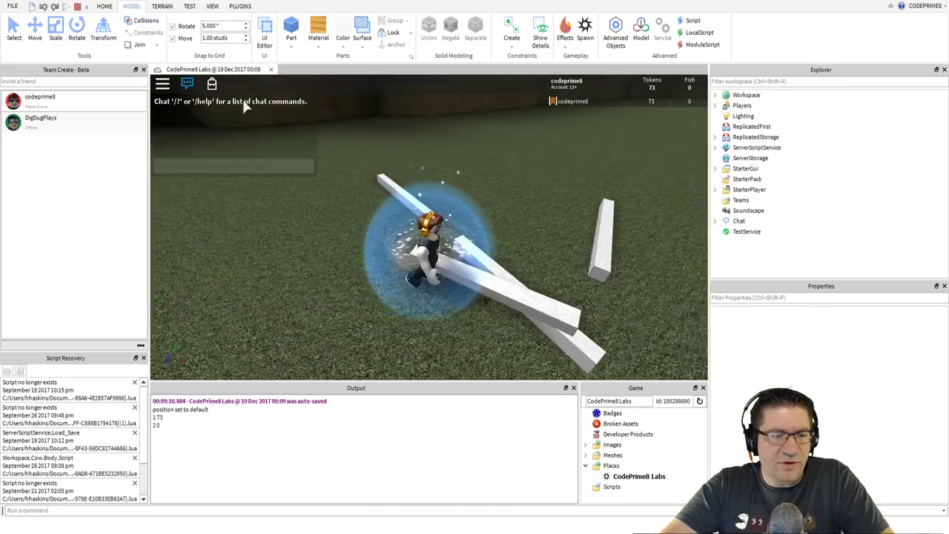
pyautogui.press('s')
pyautogui.click(78, 8)
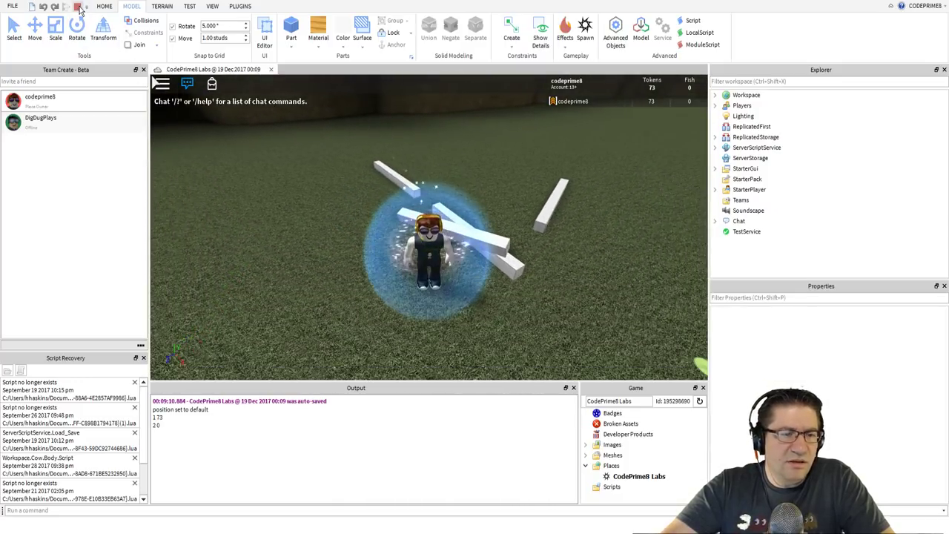
# - Apply the inlet surface to the underside of the frame's top bar and the upper face of its bottom bar
pyautogui.moveTo(480, 210); pyautogui.dragTo(480, 210, button='right')
pyautogui.press('w')
pyautogui.scroll(-4, 480, 206)
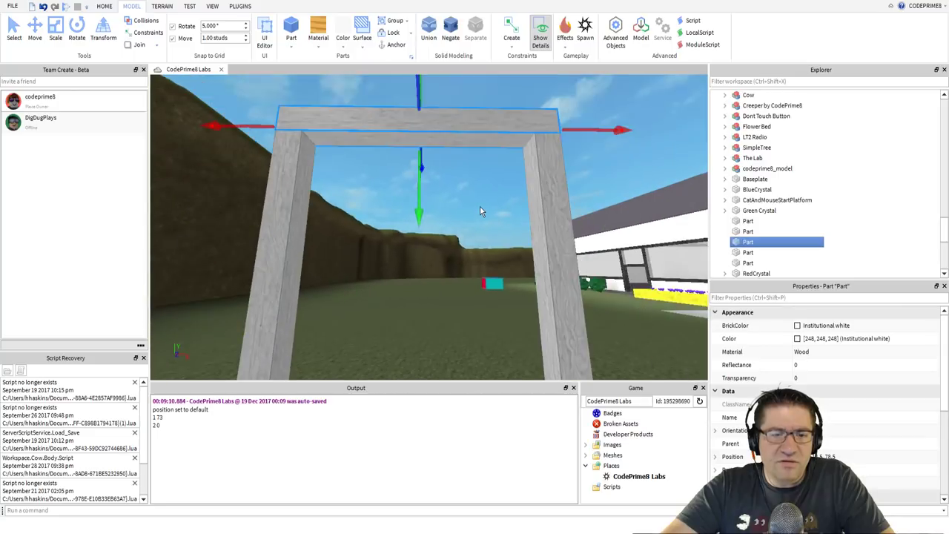
pyautogui.hotkey('ctrl', '2')
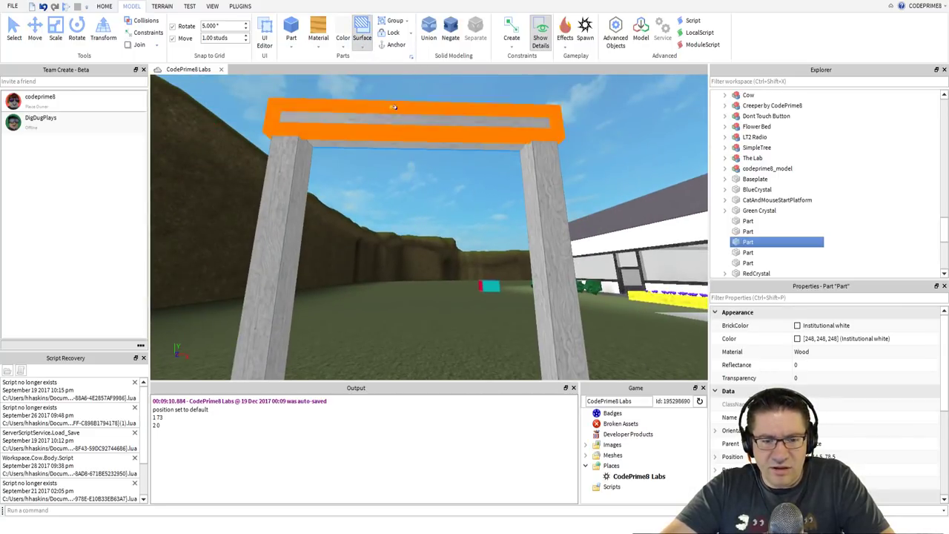
pyautogui.click(389, 131)
pyautogui.moveTo(388, 181); pyautogui.dragTo(387, 180, button='right')
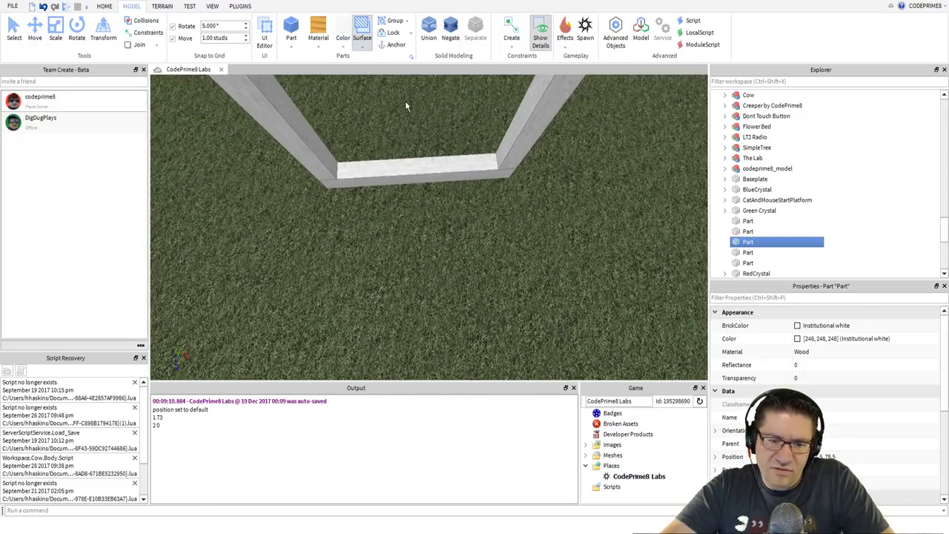
pyautogui.click(393, 162)
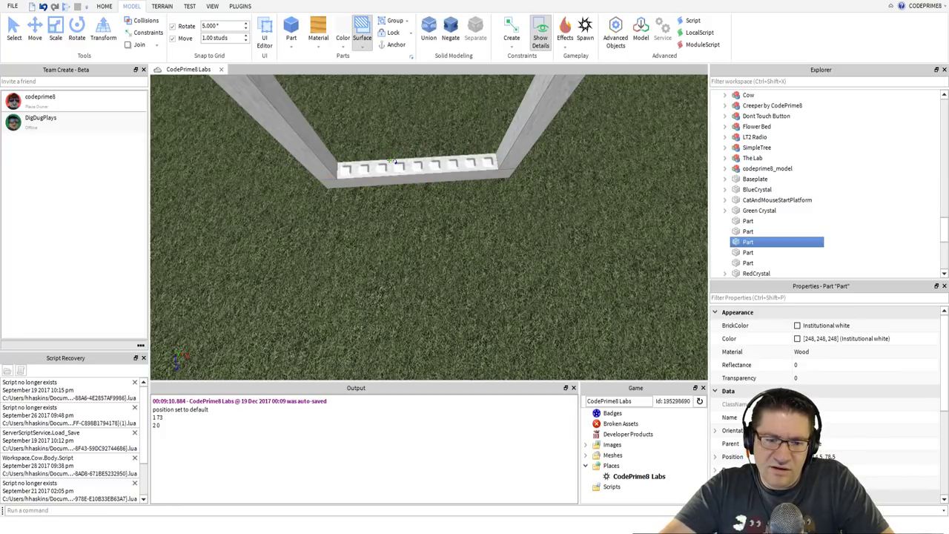
pyautogui.moveTo(418, 102); pyautogui.dragTo(384, 91, button='right')
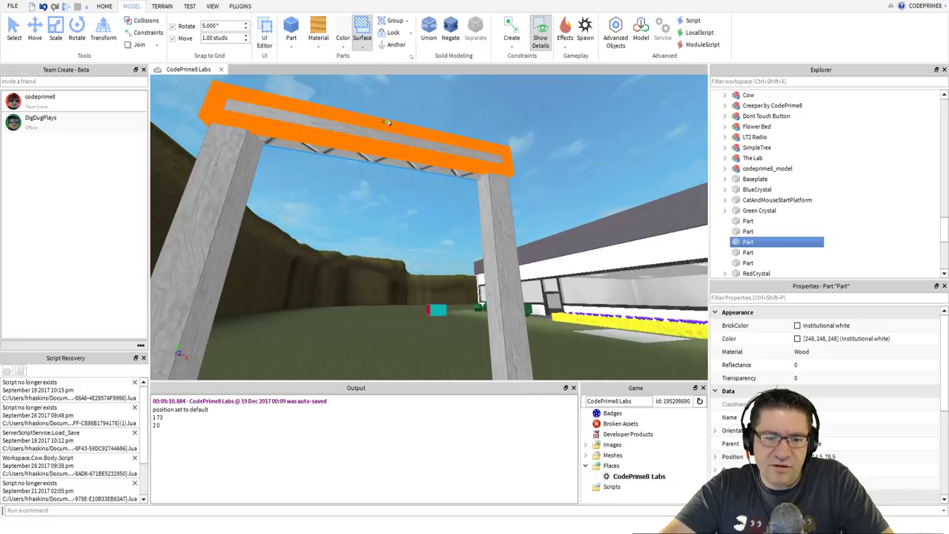
pyautogui.click(406, 159)
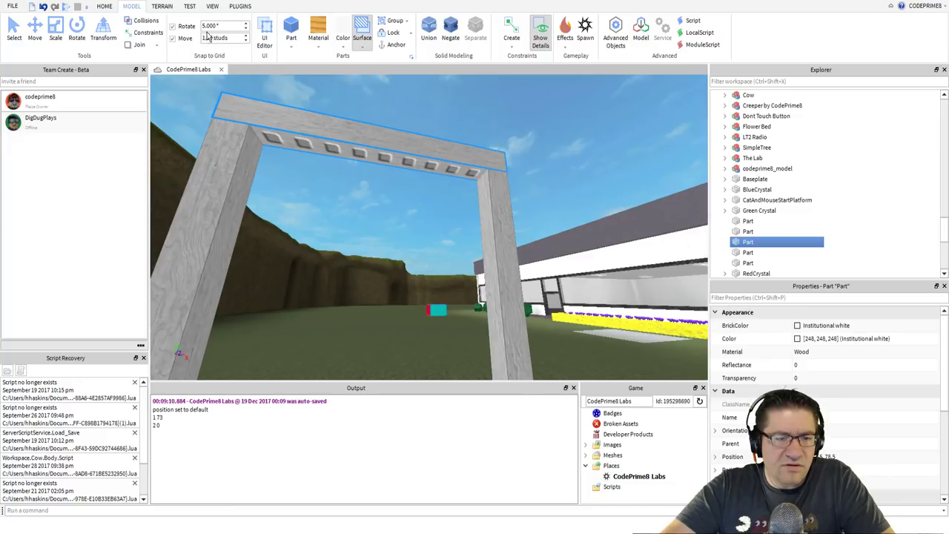
# - Raise the top bar clear of the posts and give the upper ends of both posts the inlet surface
pyautogui.click(34, 30)
pyautogui.scroll(3, 395, 170)
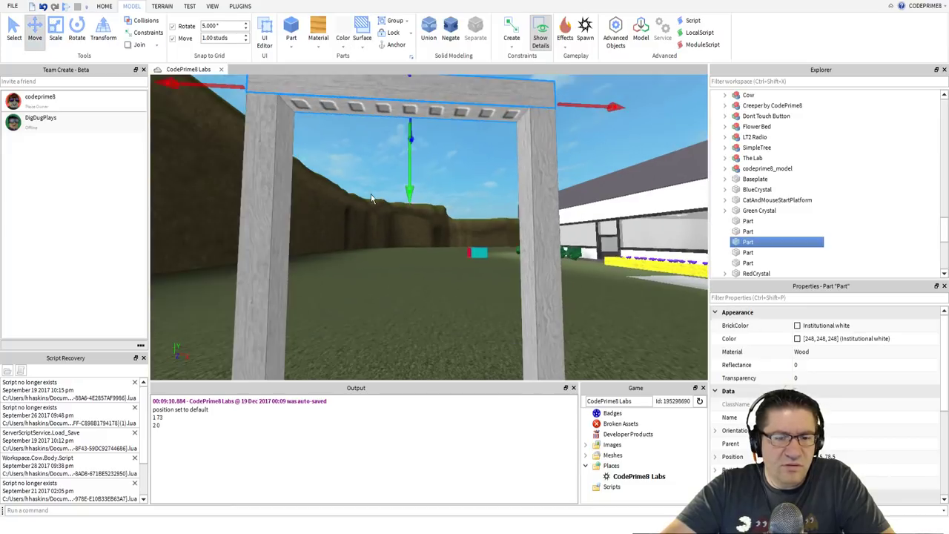
pyautogui.moveTo(410, 171); pyautogui.dragTo(424, 83)
pyautogui.moveTo(442, 144); pyautogui.dragTo(442, 143, button='right')
pyautogui.scroll(1, 441, 143)
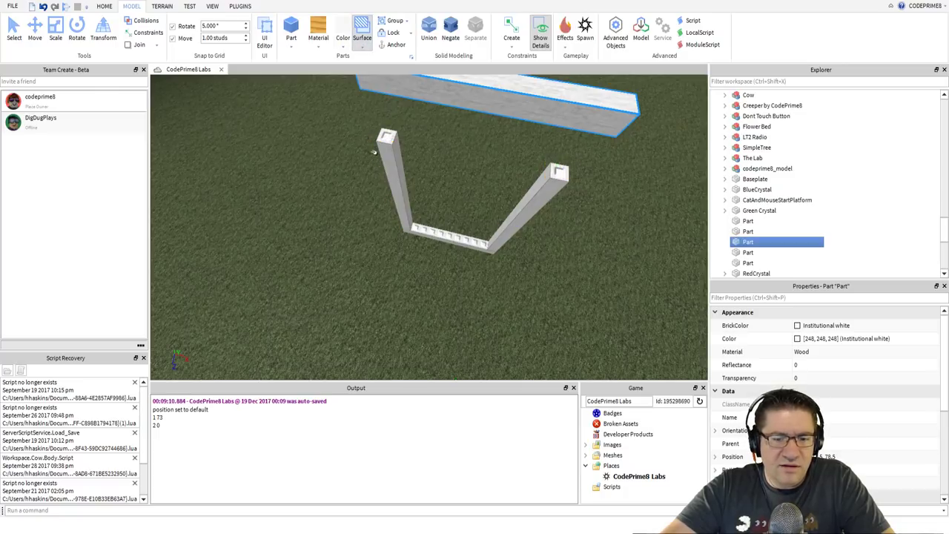
pyautogui.press('w')
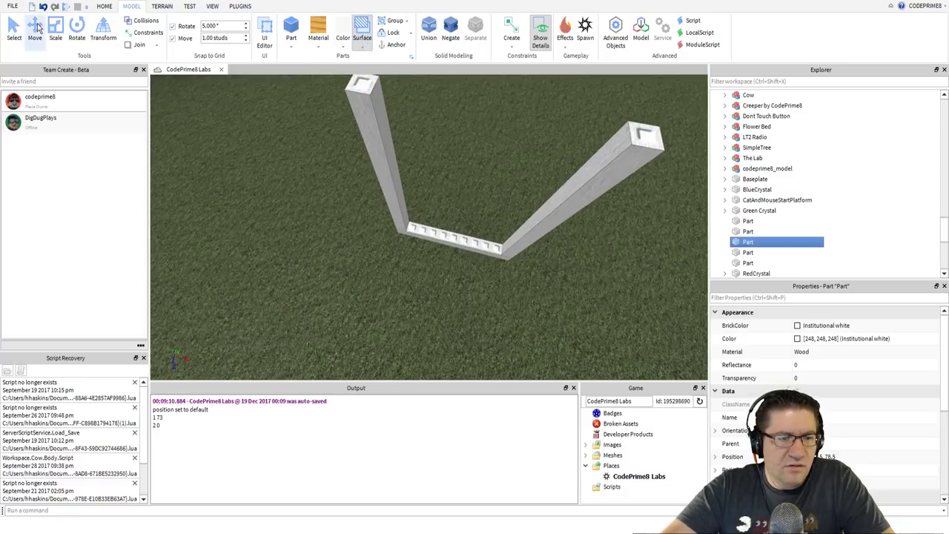
# - Select both posts together and move them up until they meet the underside of the raised top bar
pyautogui.click(34, 30)
pyautogui.moveTo(240, 164); pyautogui.dragTo(240, 164, button='right')
pyautogui.press('s')
pyautogui.press('w')
pyautogui.moveTo(248, 276); pyautogui.dragTo(248, 276, button='right')
pyautogui.press('s')
pyautogui.click(288, 278)
pyautogui.keyDown('ctrl'); pyautogui.click(538, 282); pyautogui.keyUp('ctrl')
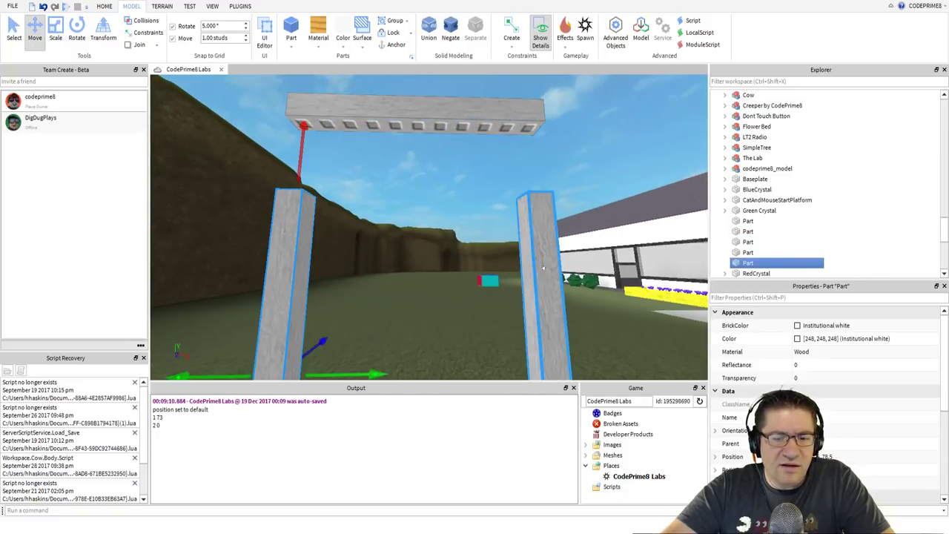
pyautogui.click(314, 186)
pyautogui.click(317, 251)
pyautogui.keyDown('ctrl'); pyautogui.click(532, 234); pyautogui.keyUp('ctrl')
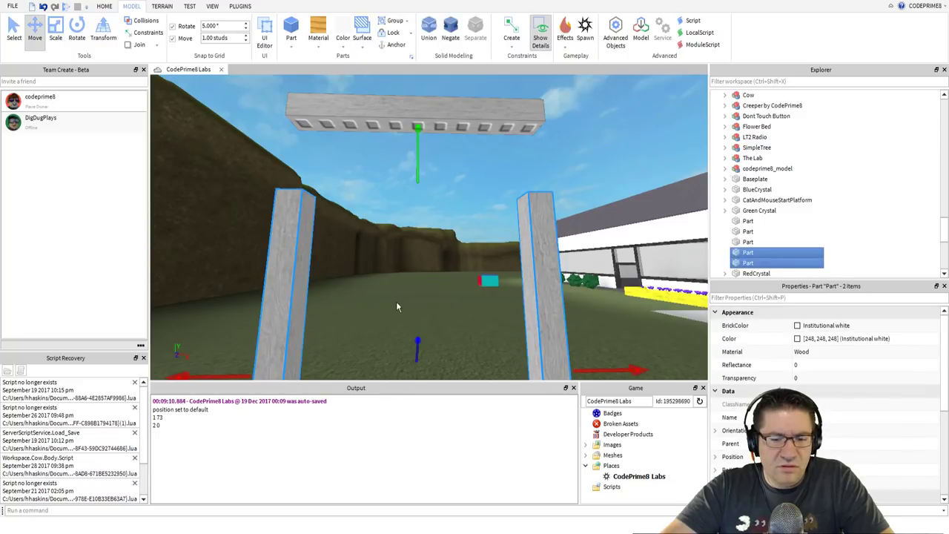
pyautogui.click(305, 282)
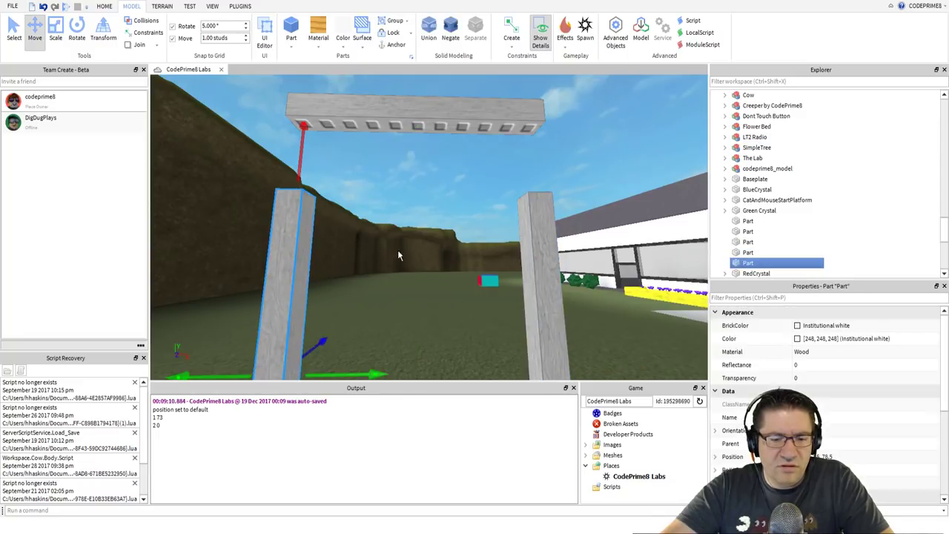
pyautogui.keyDown('ctrl'); pyautogui.click(538, 230); pyautogui.keyUp('ctrl')
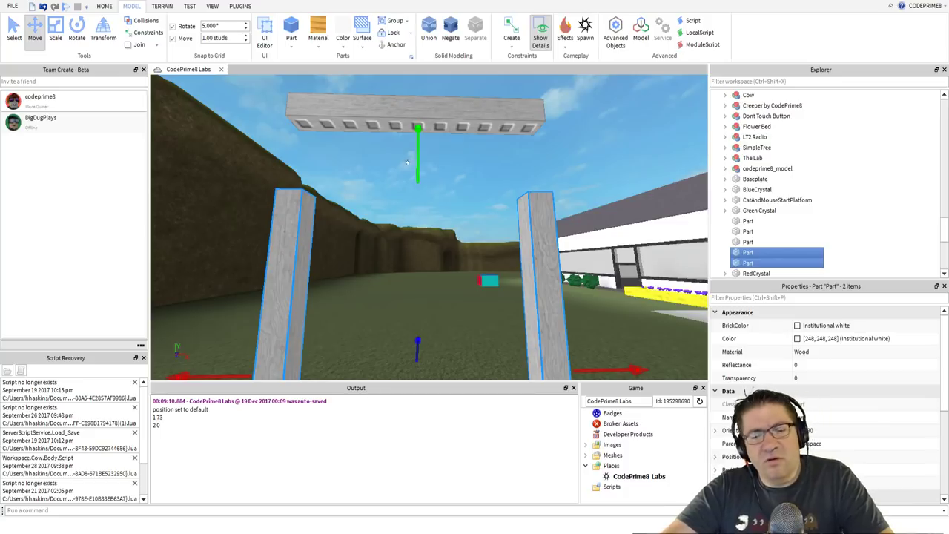
pyautogui.moveTo(415, 157); pyautogui.dragTo(415, 96)
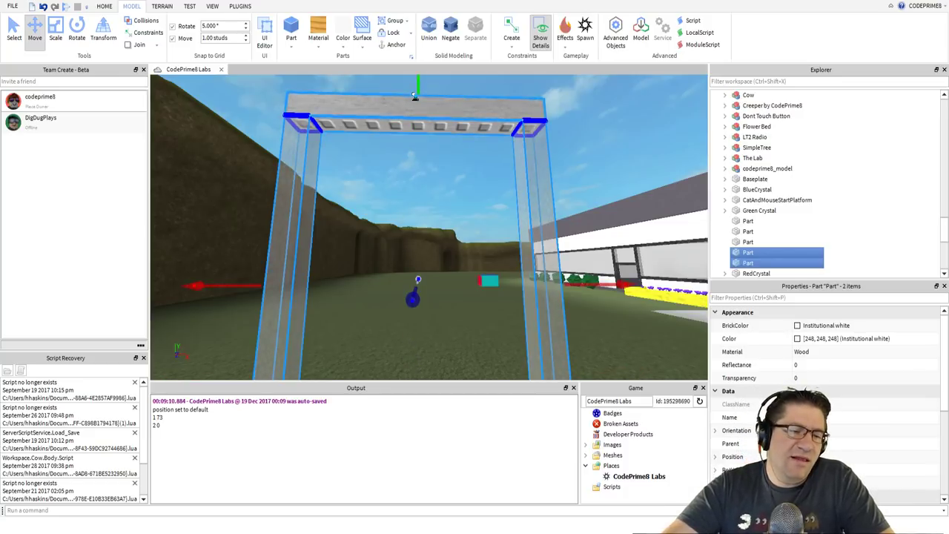
# - Move the bottom bar up against the lower ends of the raised posts to close the frame
pyautogui.moveTo(417, 199); pyautogui.dragTo(412, 210, button='right')
pyautogui.click(409, 216)
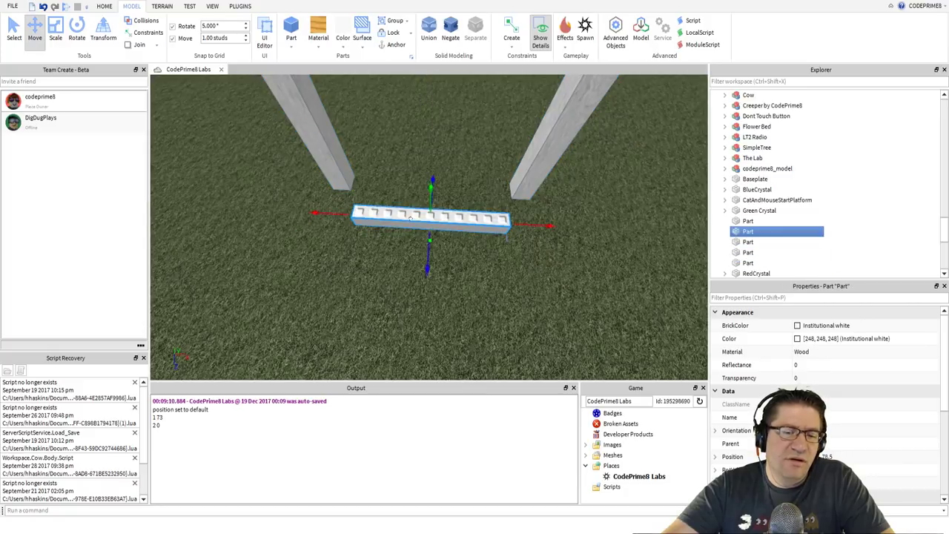
pyautogui.moveTo(425, 192); pyautogui.dragTo(425, 153)
pyautogui.moveTo(465, 194); pyautogui.dragTo(465, 193, button='right')
pyautogui.scroll(-2, 465, 193)
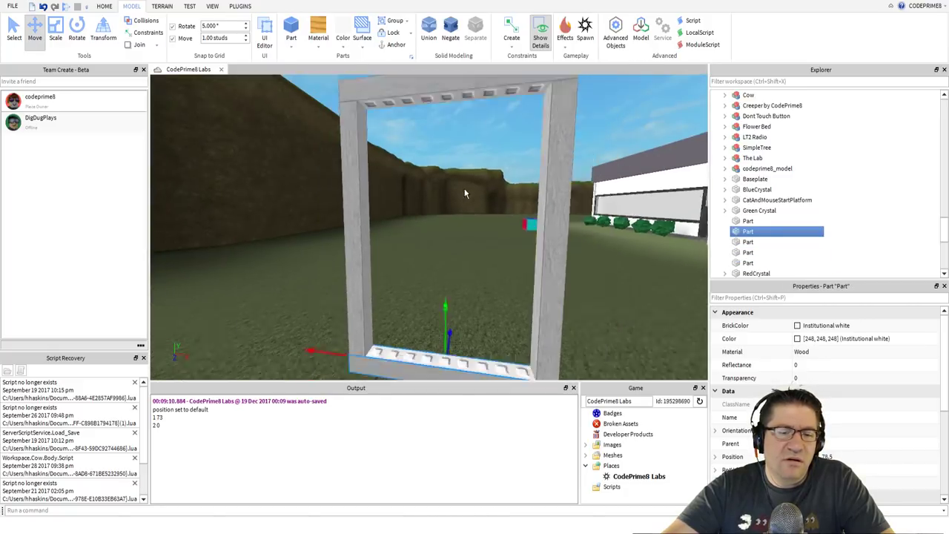
pyautogui.scroll(-3, 464, 193)
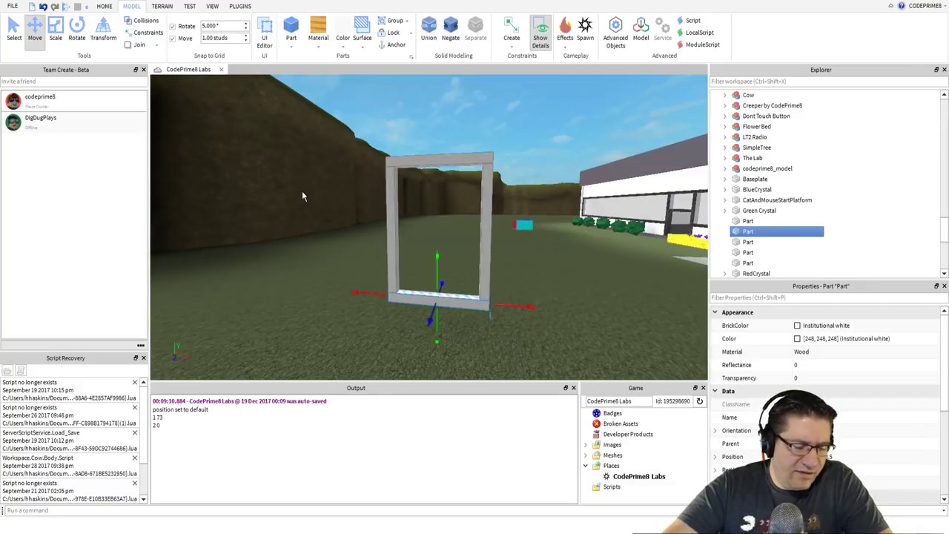
# - Playtest the place and walk the character into the door frame to check its joints, and end the test
pyautogui.press('F5')
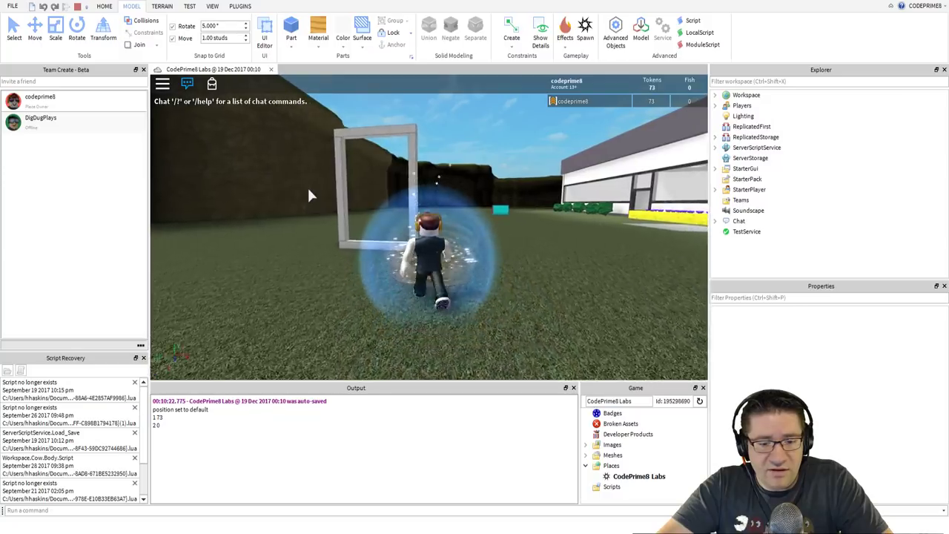
pyautogui.press('w')
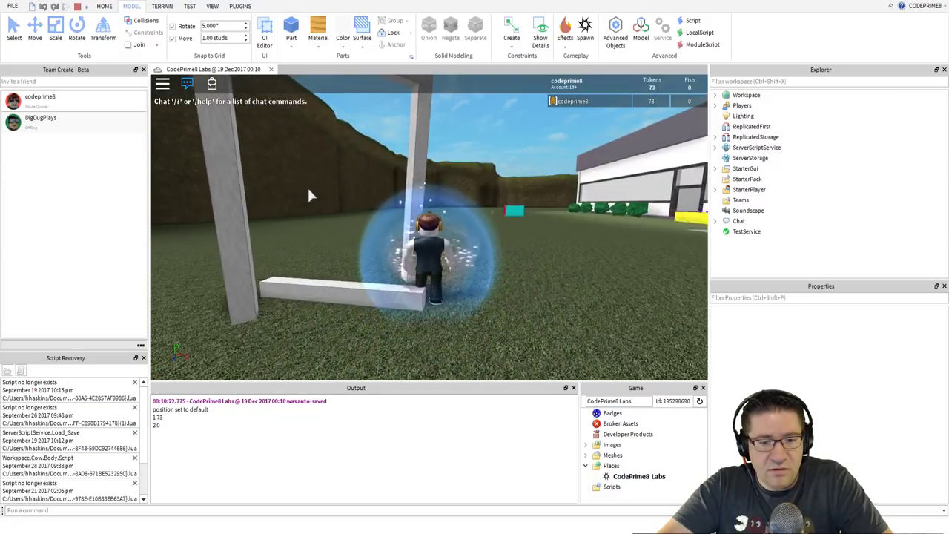
pyautogui.moveTo(308, 190); pyautogui.dragTo(308, 190, button='right')
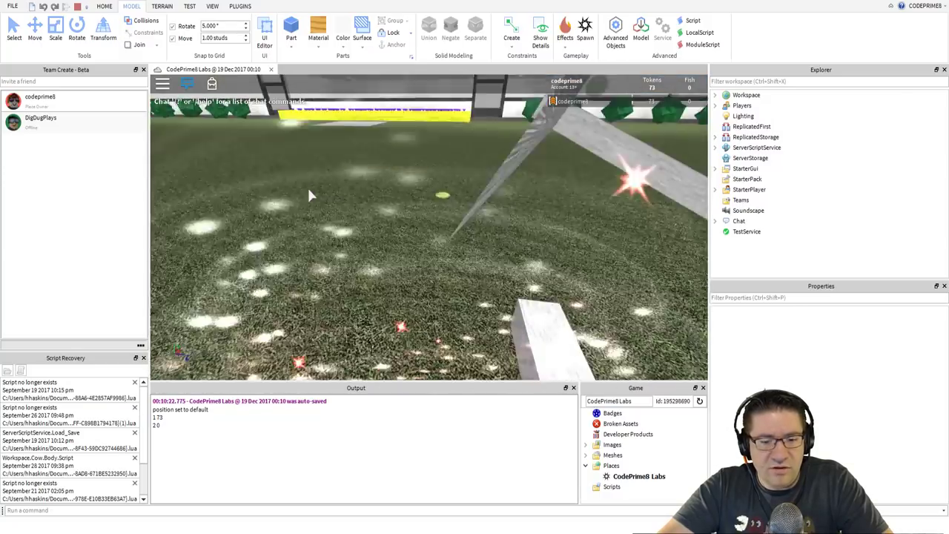
pyautogui.scroll(-5, 310, 195)
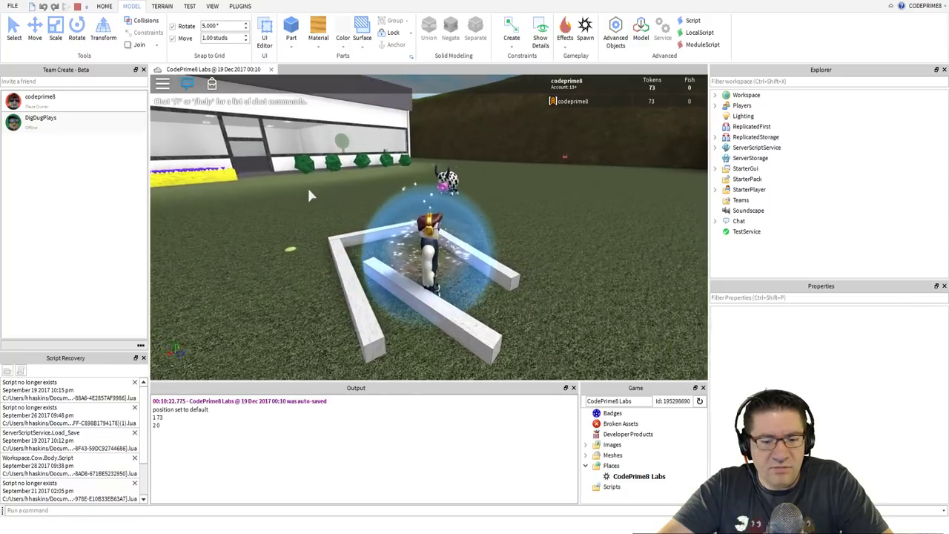
pyautogui.press('d')
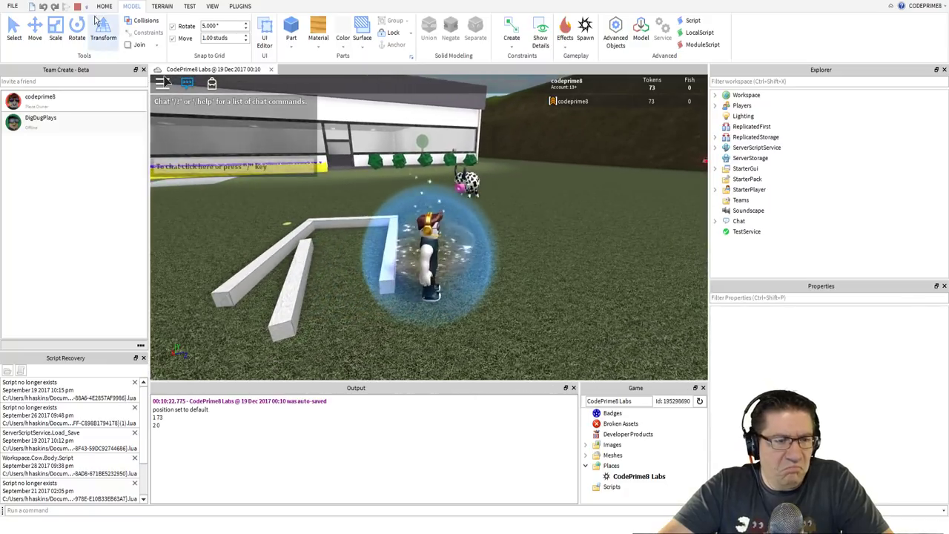
pyautogui.click(77, 6)
# - Select the frame's top bar and both posts together and raise them clear of the bottom bar
pyautogui.moveTo(496, 254); pyautogui.dragTo(496, 254, button='right')
pyautogui.scroll(3, 497, 255)
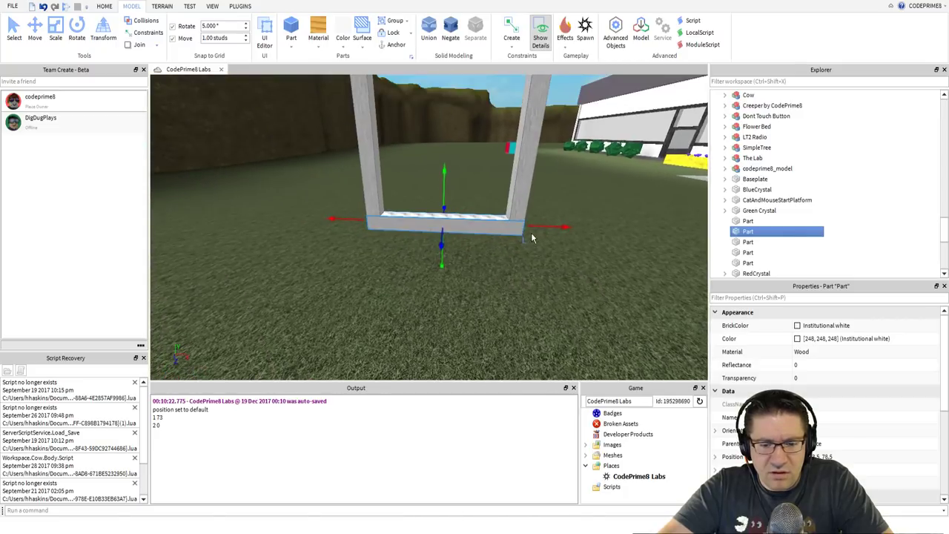
pyautogui.hotkey('ctrl', '2')
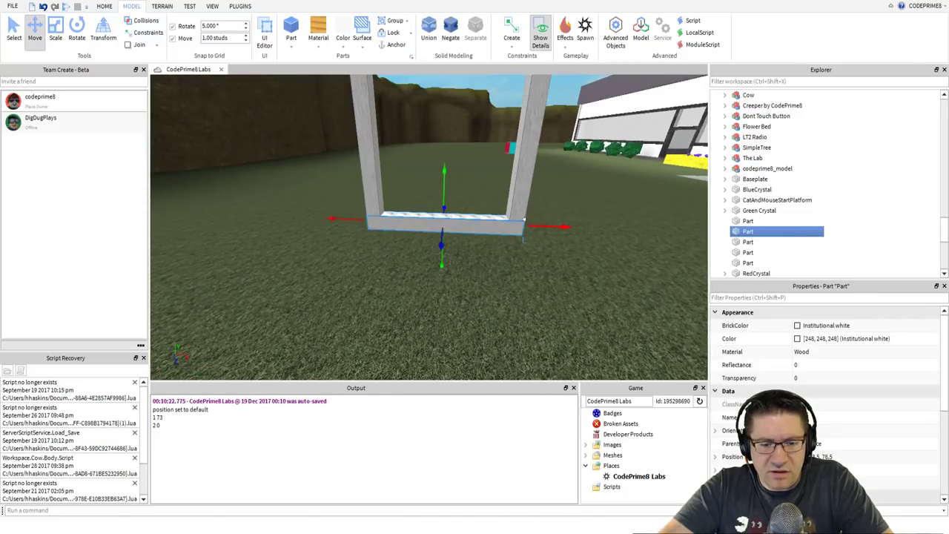
pyautogui.scroll(3, 516, 218)
pyautogui.scroll(-3, 518, 215)
pyautogui.moveTo(520, 202); pyautogui.dragTo(520, 202, button='right')
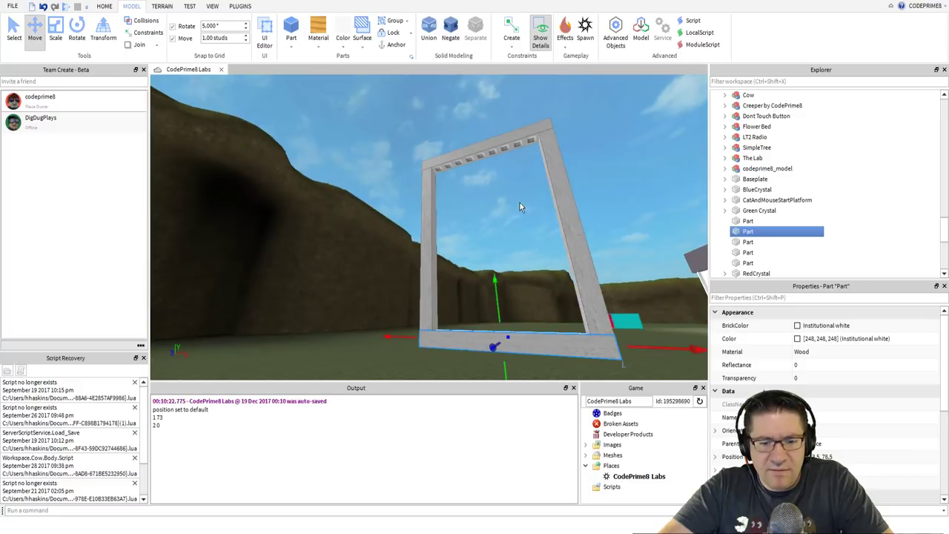
pyautogui.click(580, 304)
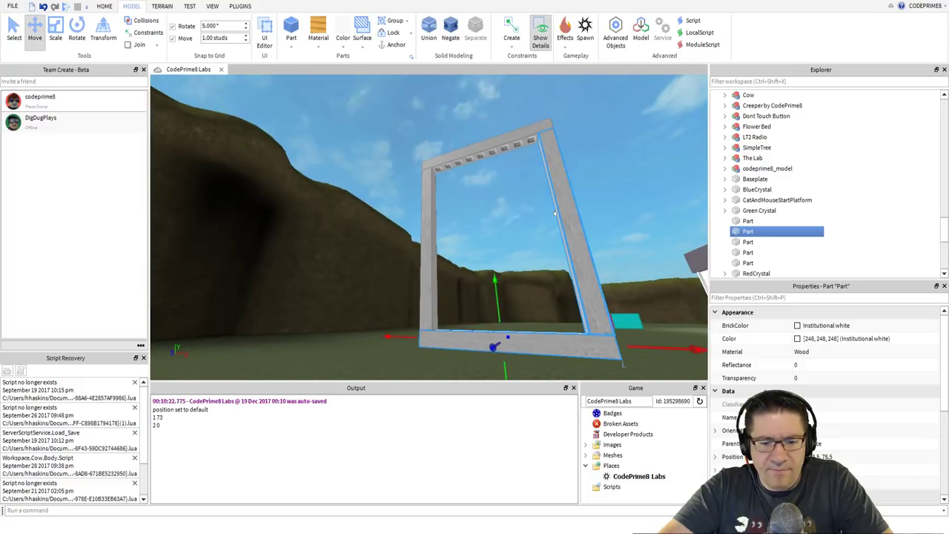
pyautogui.keyDown('shift'); pyautogui.click(472, 141); pyautogui.keyUp('shift')
pyautogui.keyDown('shift'); pyautogui.click(424, 220); pyautogui.keyUp('shift')
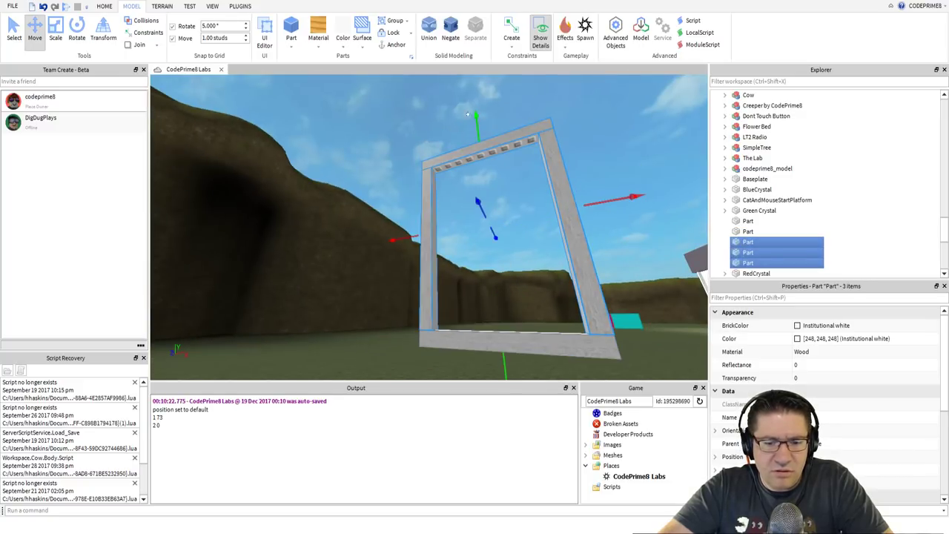
pyautogui.moveTo(475, 115); pyautogui.dragTo(469, 46)
# - Apply the inlet surface to the lower ends of both raised posts
pyautogui.scroll(2, 487, 241)
pyautogui.moveTo(487, 242); pyautogui.dragTo(487, 242, button='right')
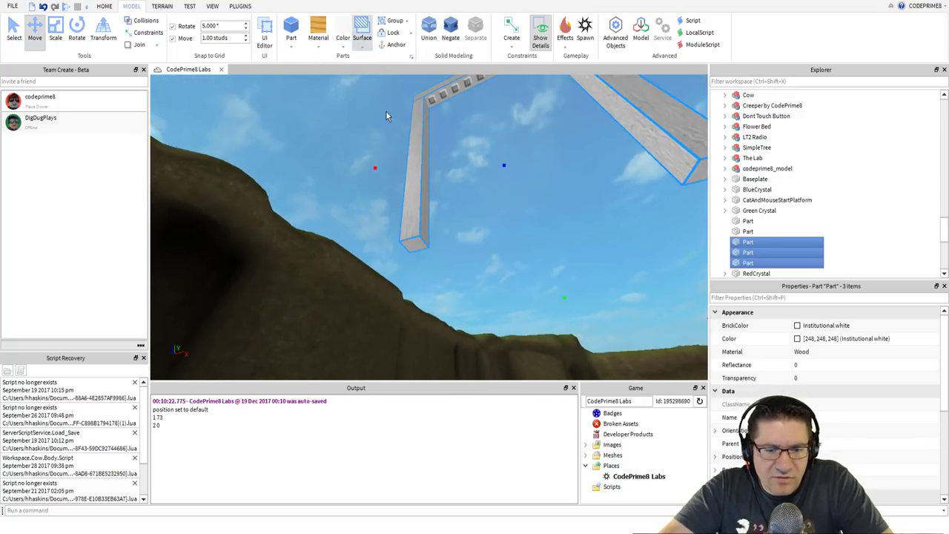
pyautogui.click(362, 32)
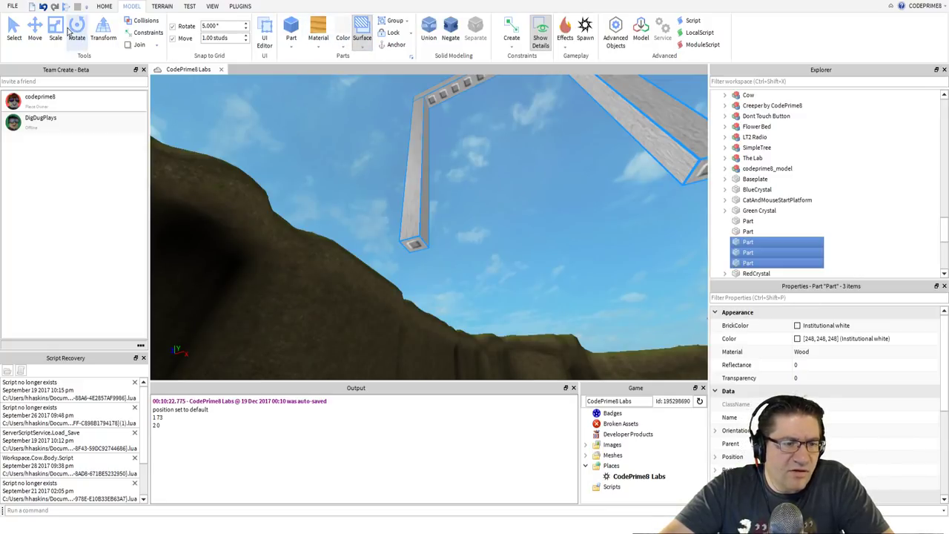
# - Lower the top bar and both posts together until the posts rest on the bottom bar
pyautogui.click(34, 31)
pyautogui.moveTo(368, 183); pyautogui.dragTo(379, 189, button='right')
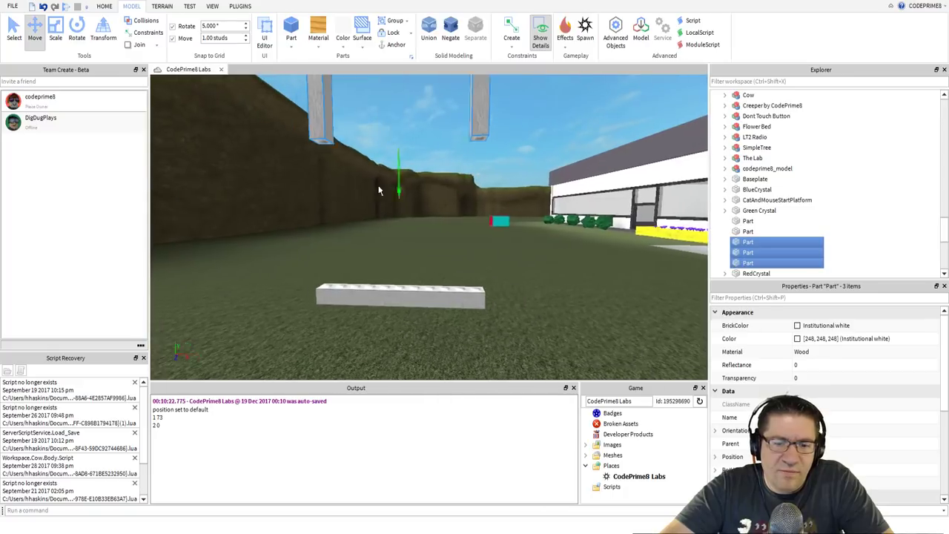
pyautogui.moveTo(379, 190); pyautogui.dragTo(378, 319)
pyautogui.moveTo(376, 299); pyautogui.dragTo(385, 310, button='right')
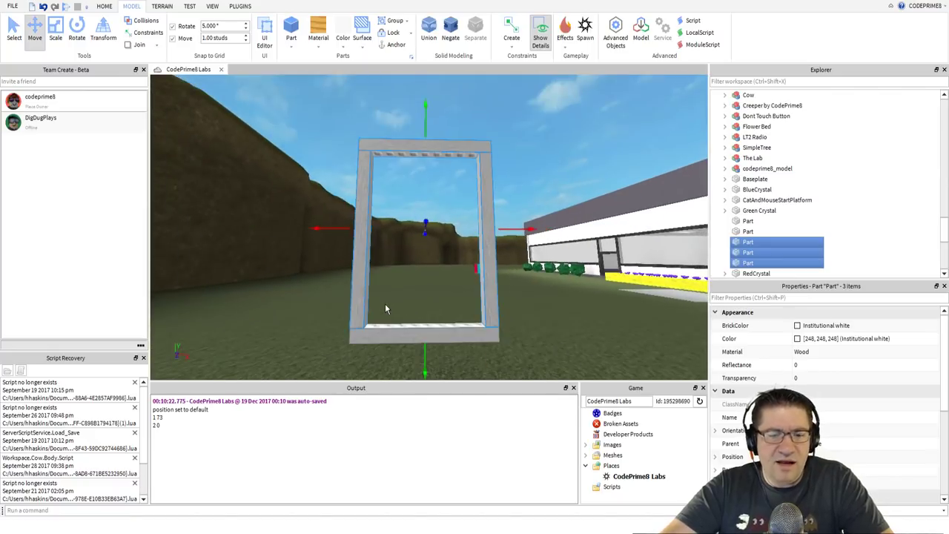
# - Playtest again, walking the character into the rejoined door frame to check that it holds together, and end the test
pyautogui.press('F5')
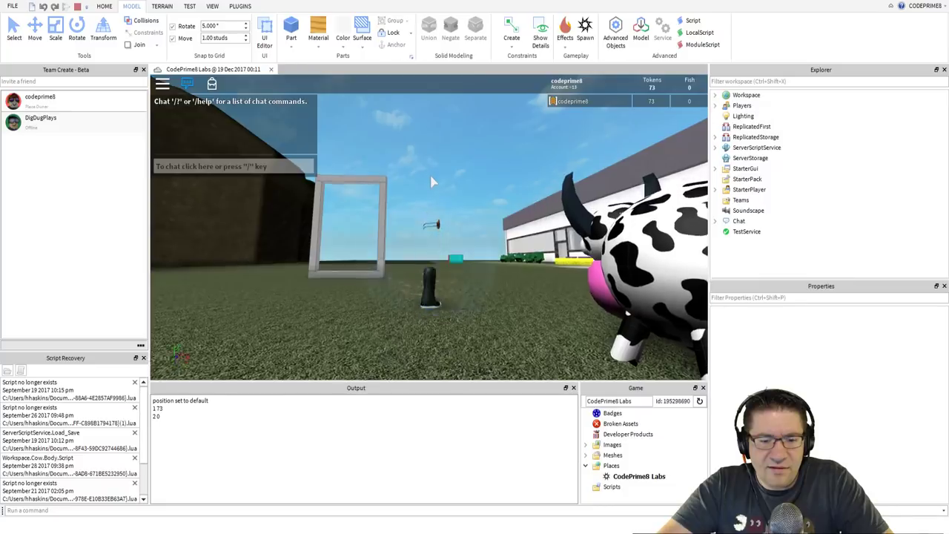
pyautogui.press('w')
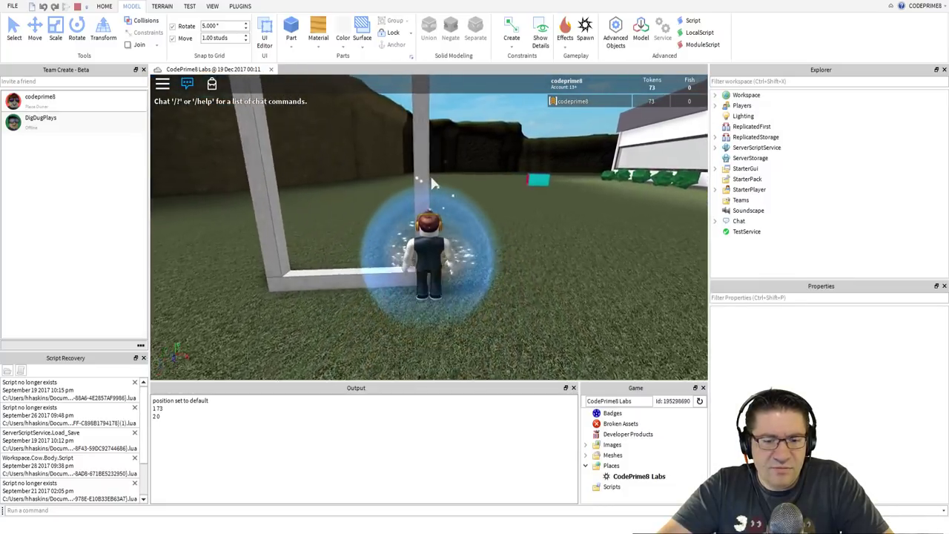
pyautogui.moveTo(430, 175); pyautogui.dragTo(430, 175, button='right')
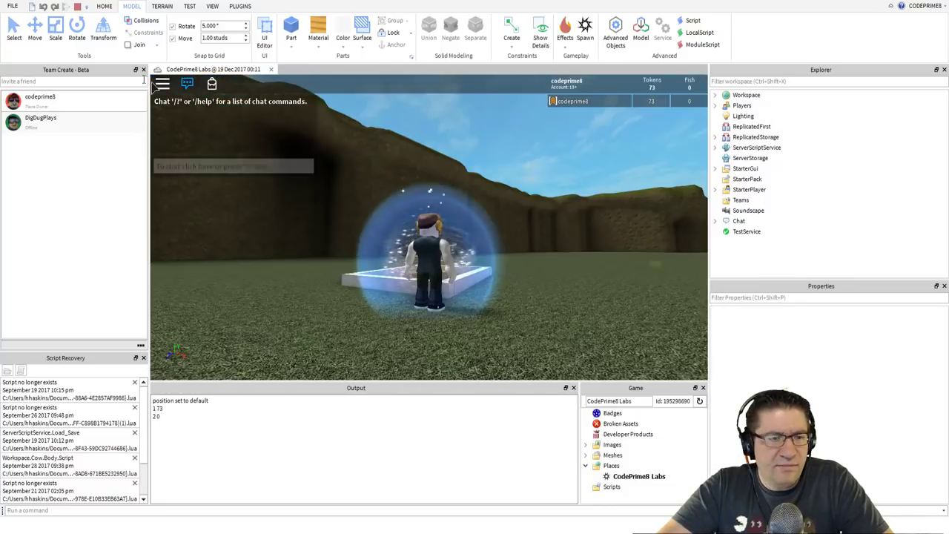
pyautogui.click(77, 6)
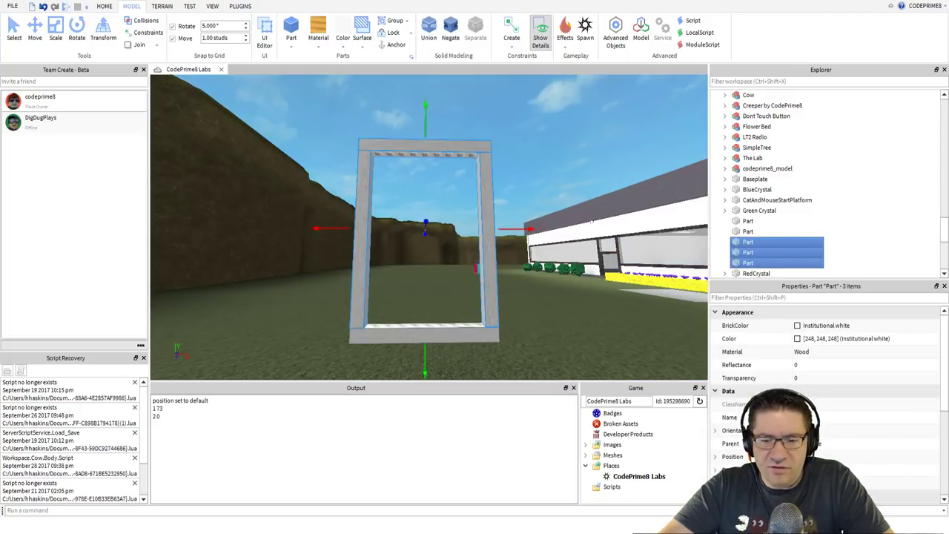
# - Add the bottom bar to the selection, group the four frame parts into a model and name it Door_Frame
pyautogui.scroll(-3, 801, 237)
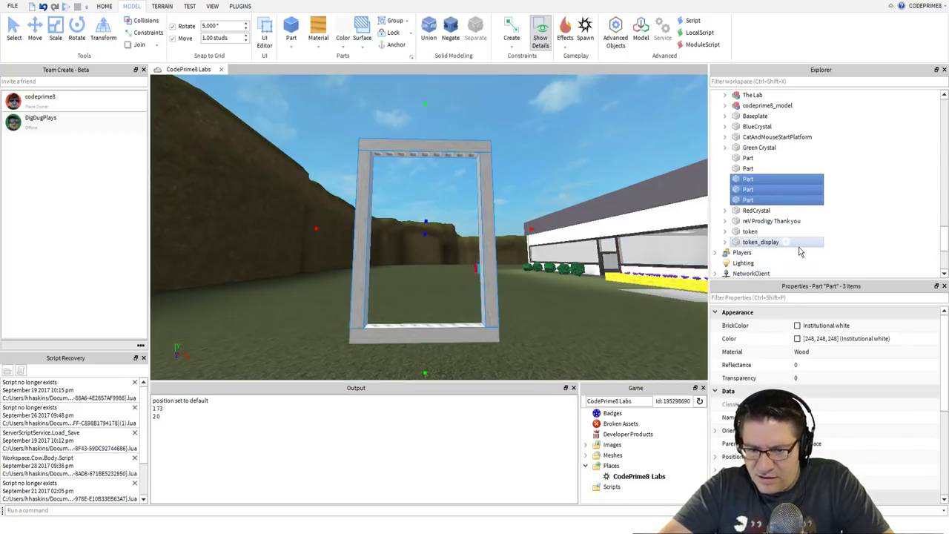
pyautogui.keyDown('ctrl'); pyautogui.click(430, 333); pyautogui.keyUp('ctrl')
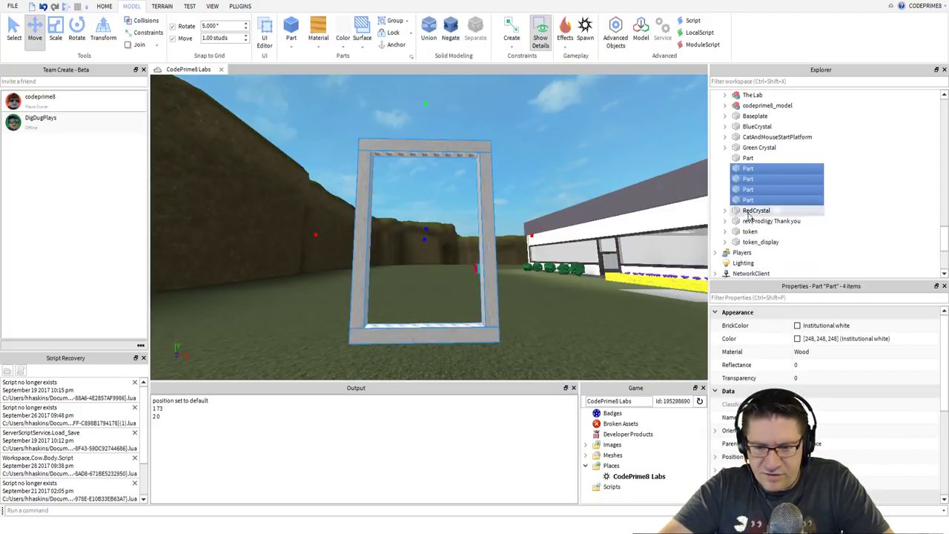
pyautogui.hotkey('ctrl', 'g')
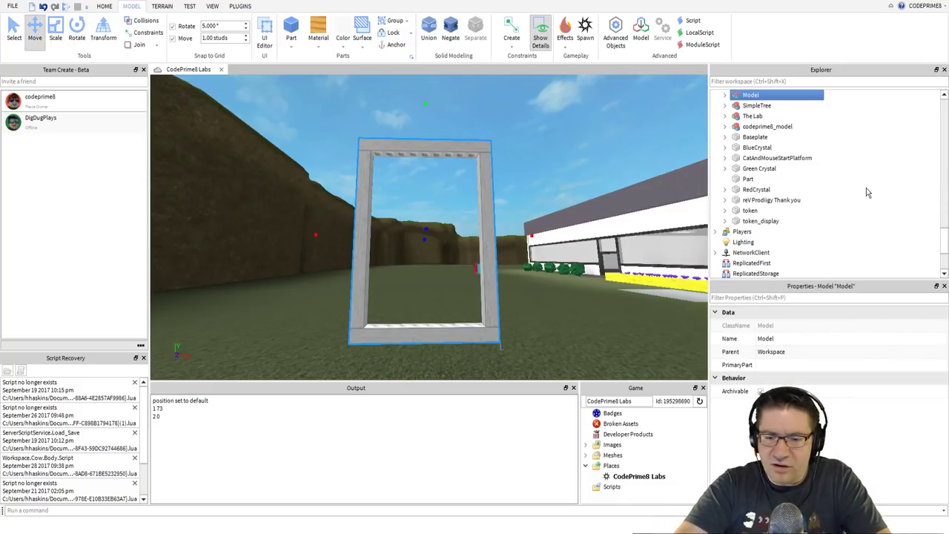
pyautogui.press('F2')
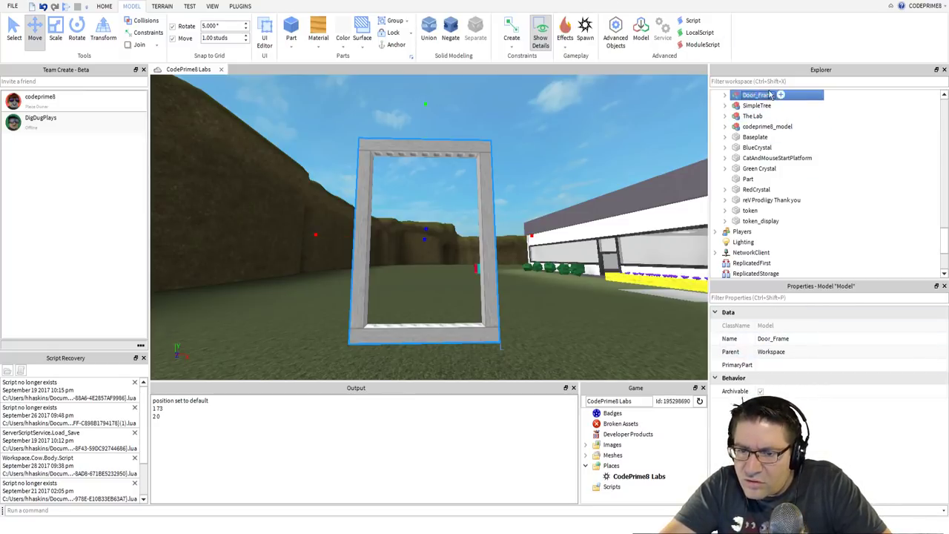
# - Anchor all four parts inside the Door_Frame model
pyautogui.click(726, 95)
pyautogui.click(771, 107)
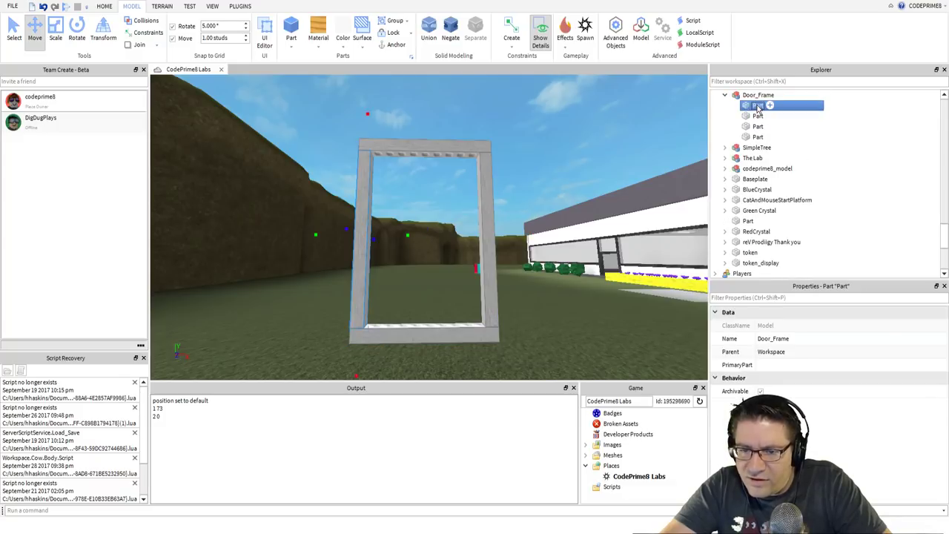
pyautogui.keyDown('shift'); pyautogui.click(771, 136); pyautogui.keyUp('shift')
pyautogui.scroll(-3, 790, 365)
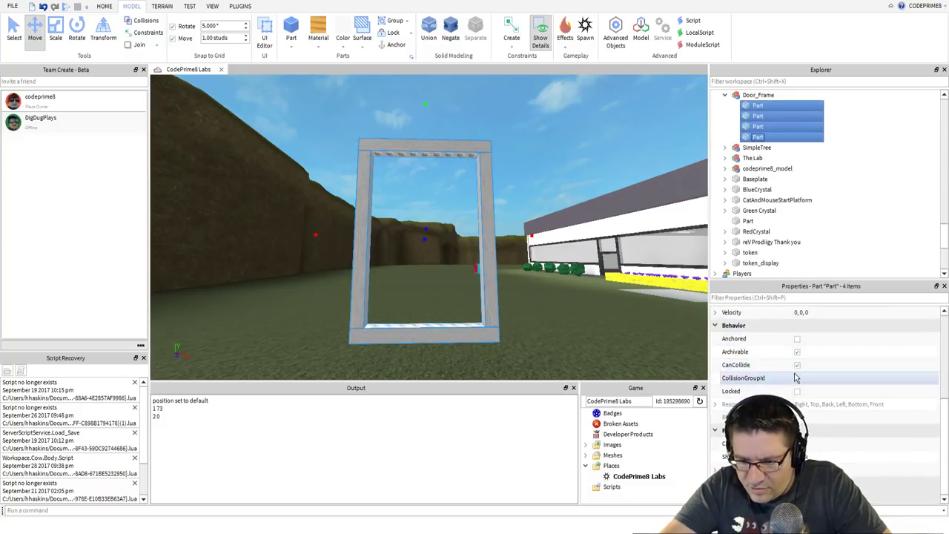
pyautogui.click(797, 340)
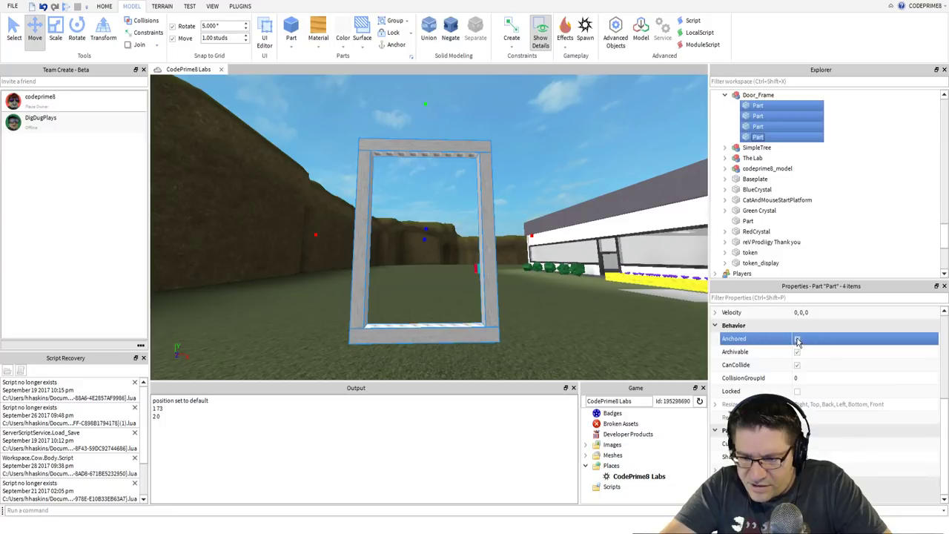
# - Playtest the anchored door frame by walking and jumping the character against and through it, and end the test
pyautogui.moveTo(463, 240); pyautogui.dragTo(463, 250, button='right')
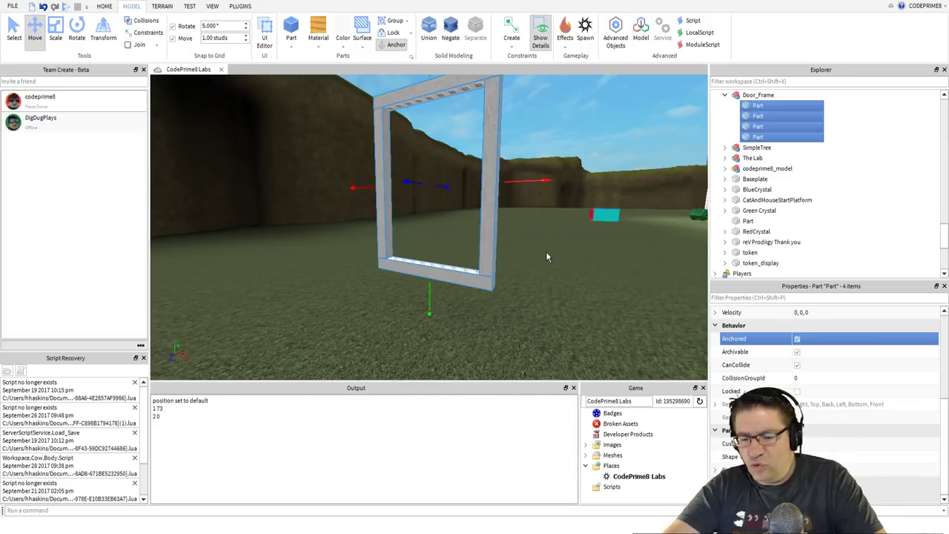
pyautogui.press('F5')
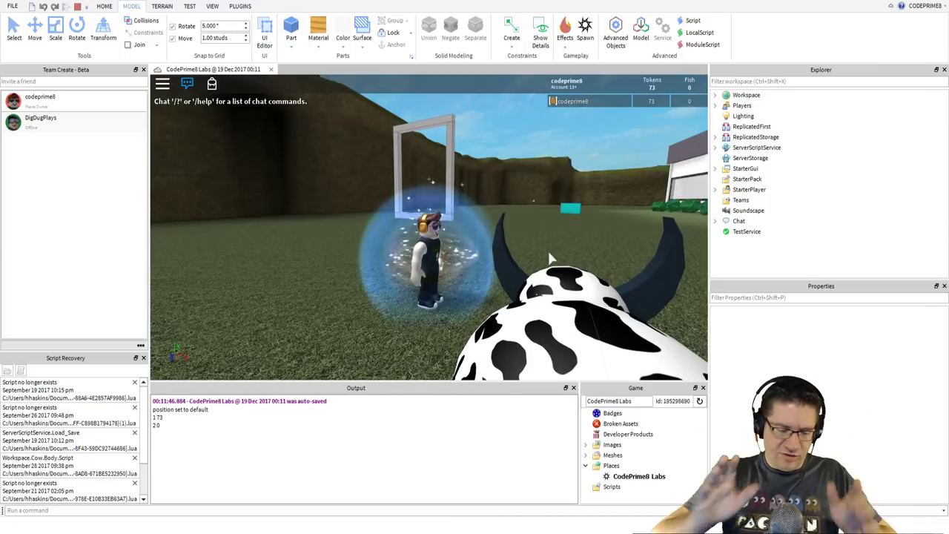
pyautogui.press('w')
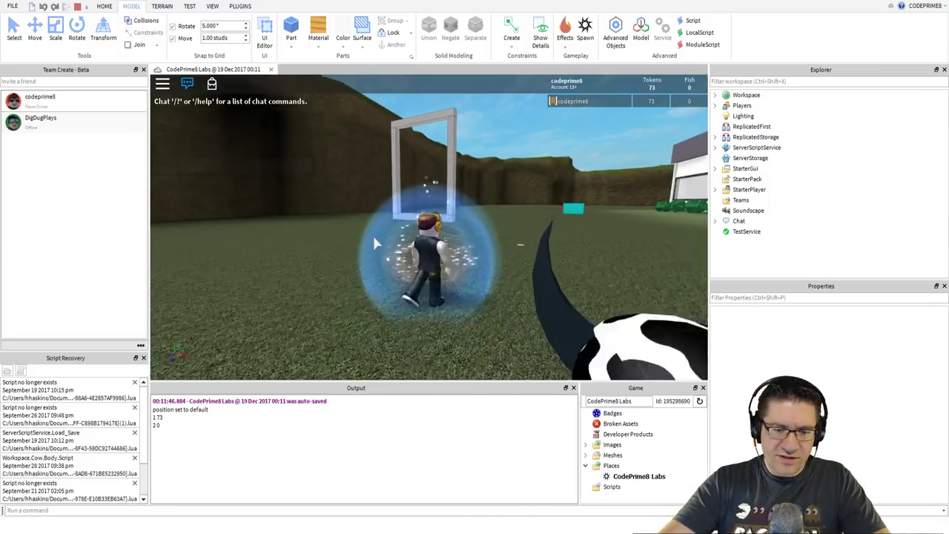
pyautogui.press('d')
pyautogui.press('w')
pyautogui.press('d')
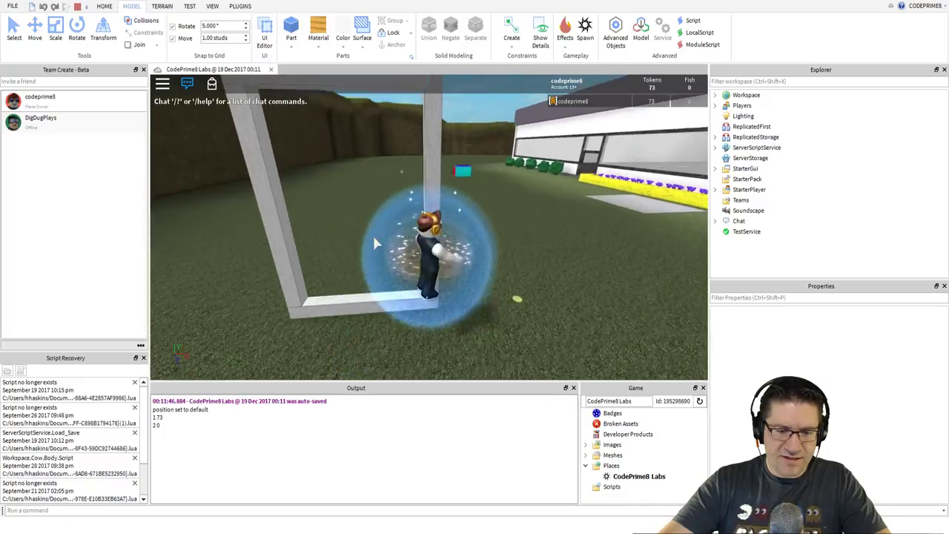
pyautogui.moveTo(374, 237); pyautogui.dragTo(374, 244, button='right')
pyautogui.press('w')
pyautogui.press('space')
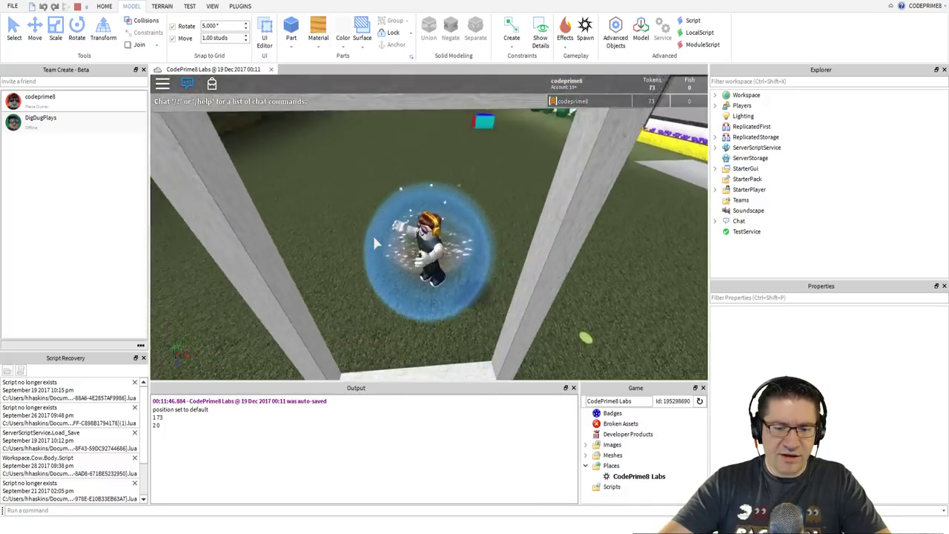
pyautogui.press('s')
pyautogui.press('s')
pyautogui.press('space')
pyautogui.press('a')
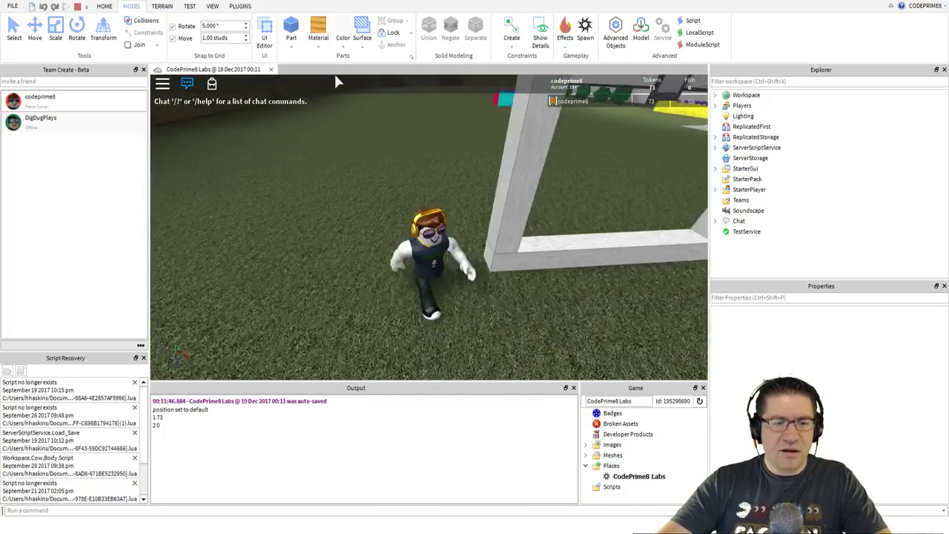
pyautogui.click(77, 7)
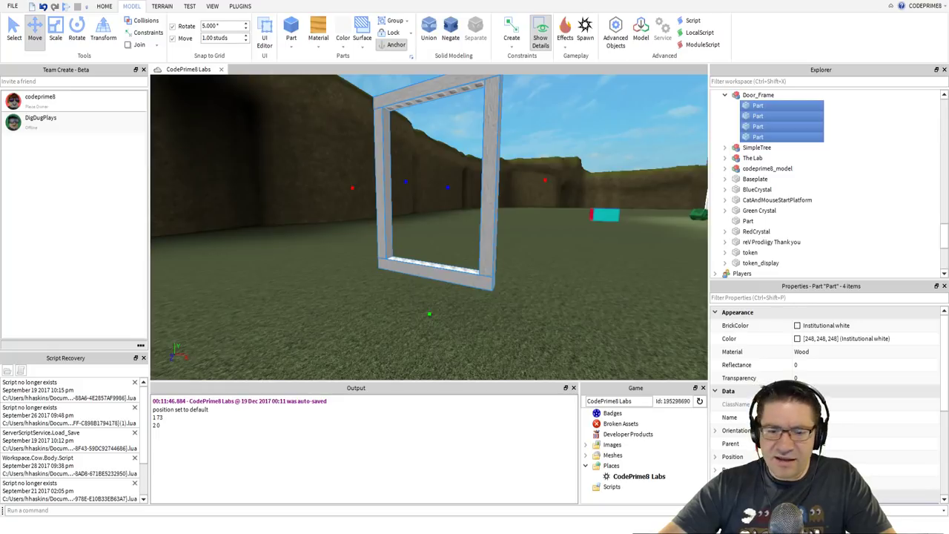
# - Insert a new block part just above the frame's bottom bar
pyautogui.moveTo(533, 320); pyautogui.dragTo(533, 318, button='right')
pyautogui.scroll(3, 533, 320)
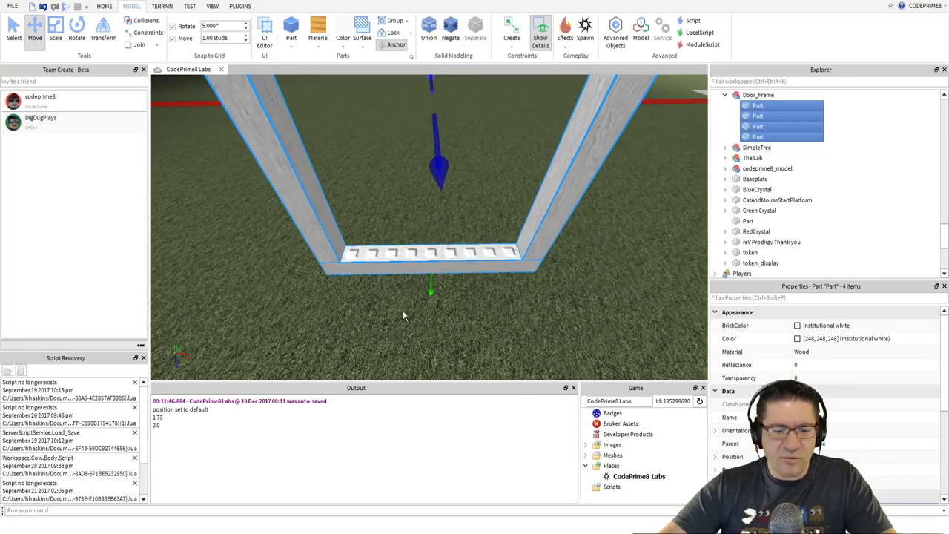
pyautogui.moveTo(402, 310); pyautogui.dragTo(405, 304, button='right')
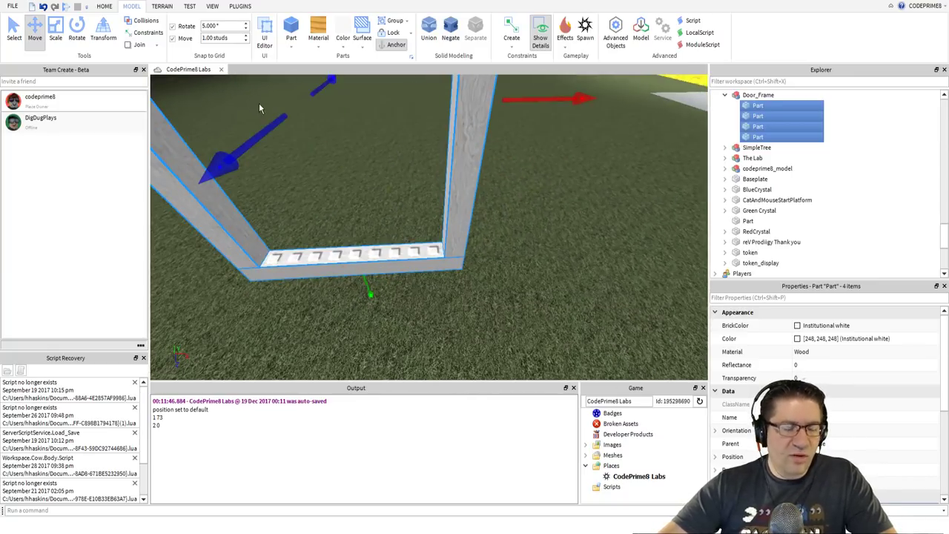
pyautogui.click(291, 39)
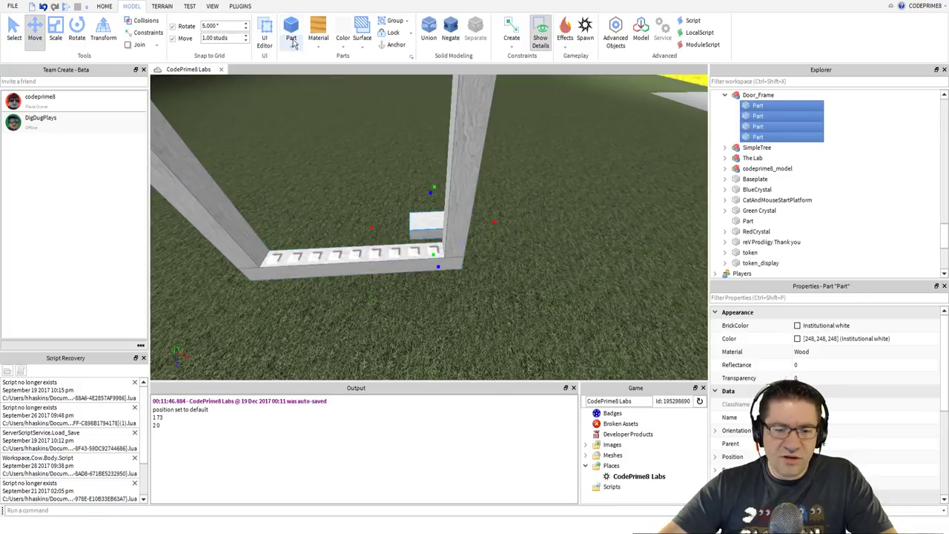
# - Place the new block on the frame's bottom bar and scale it down to a 1x1x1 cube near the side post
pyautogui.moveTo(426, 222); pyautogui.dragTo(385, 232)
pyautogui.press('a')
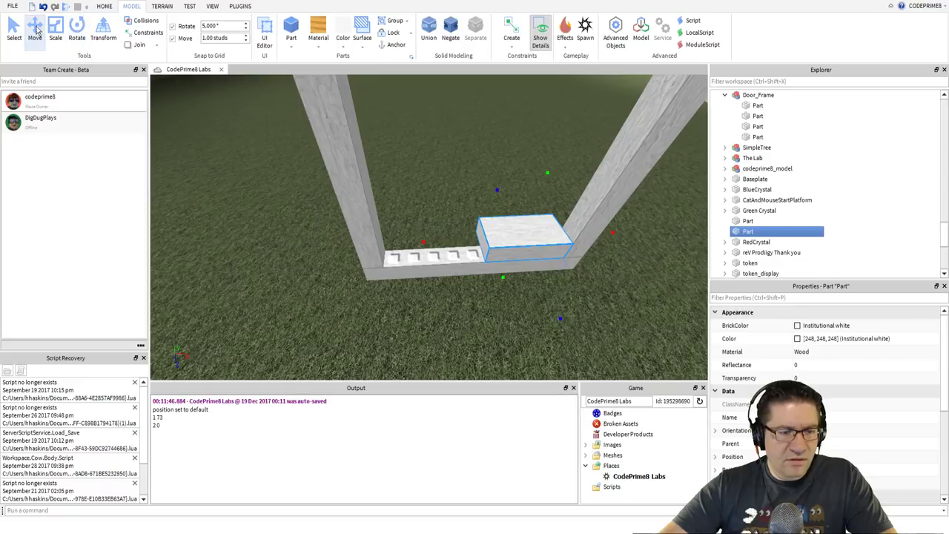
pyautogui.click(56, 33)
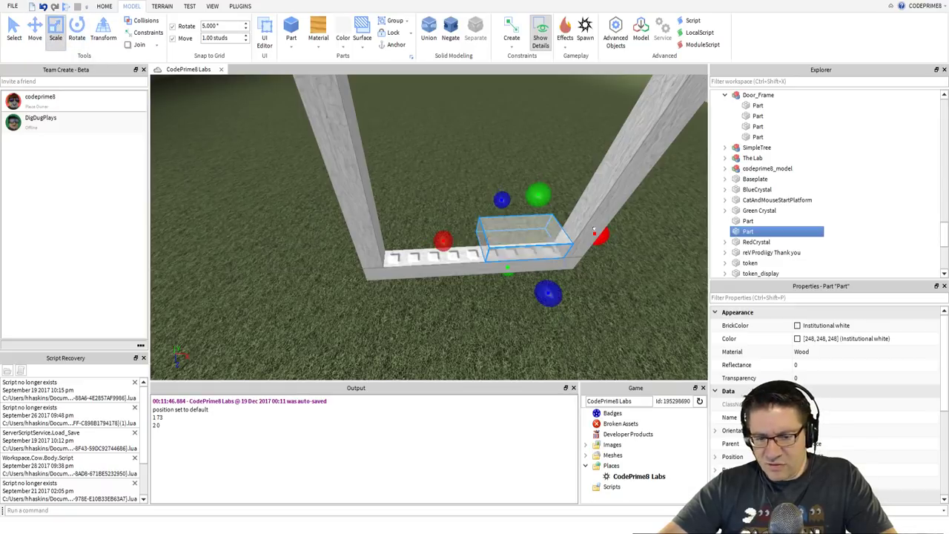
pyautogui.moveTo(598, 236); pyautogui.dragTo(576, 235)
pyautogui.moveTo(435, 238); pyautogui.dragTo(482, 235)
pyautogui.click(530, 257)
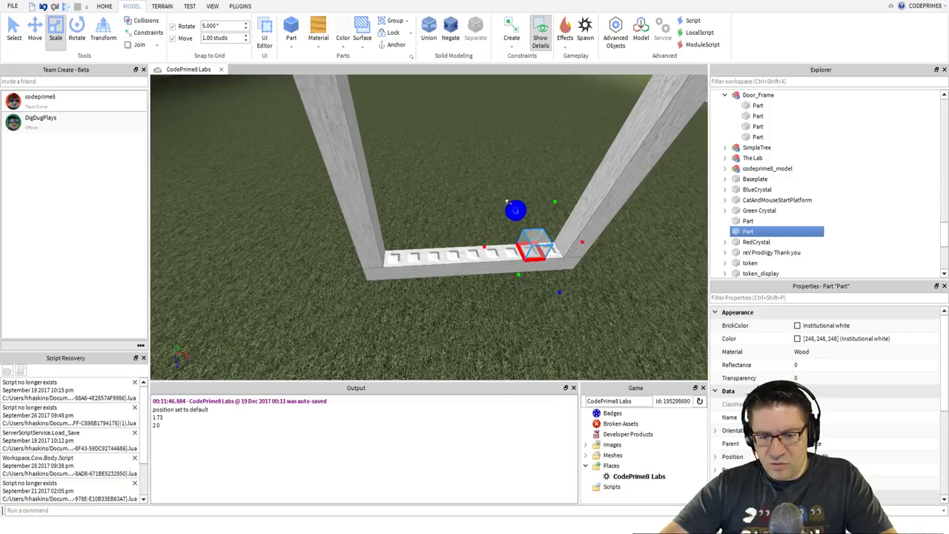
pyautogui.scroll(4, 540, 270)
pyautogui.moveTo(541, 270); pyautogui.dragTo(541, 269, button='right')
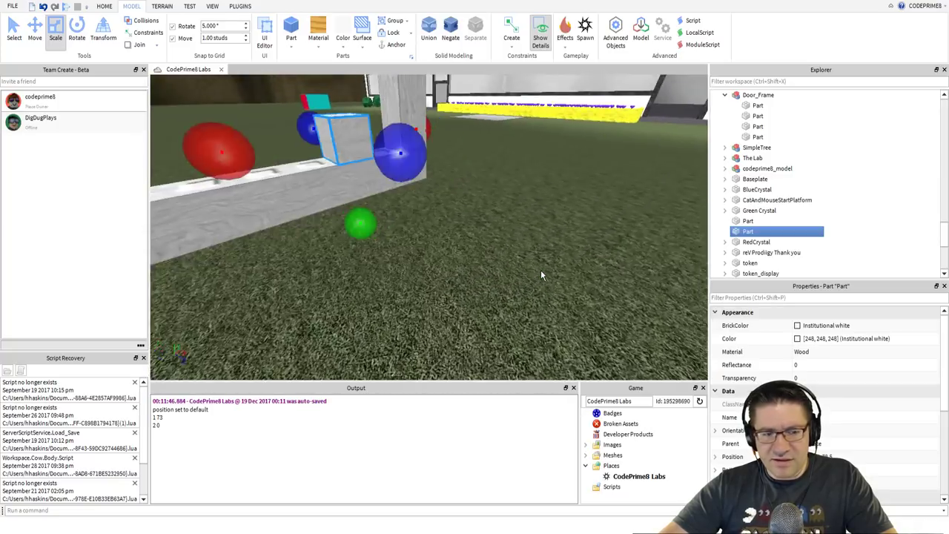
pyautogui.scroll(-3, 540, 270)
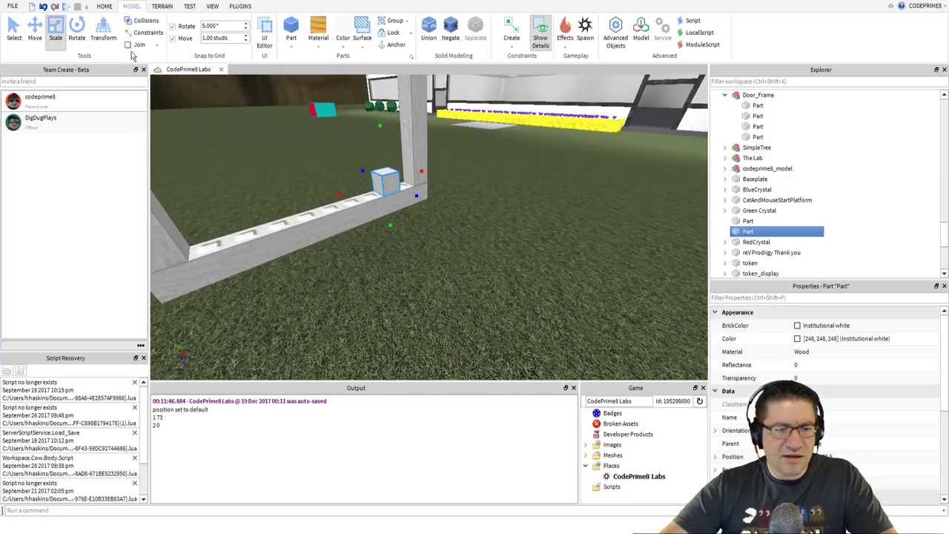
# - Raise the cube above the bottom bar with Move and change the surface of its underside
pyautogui.click(37, 28)
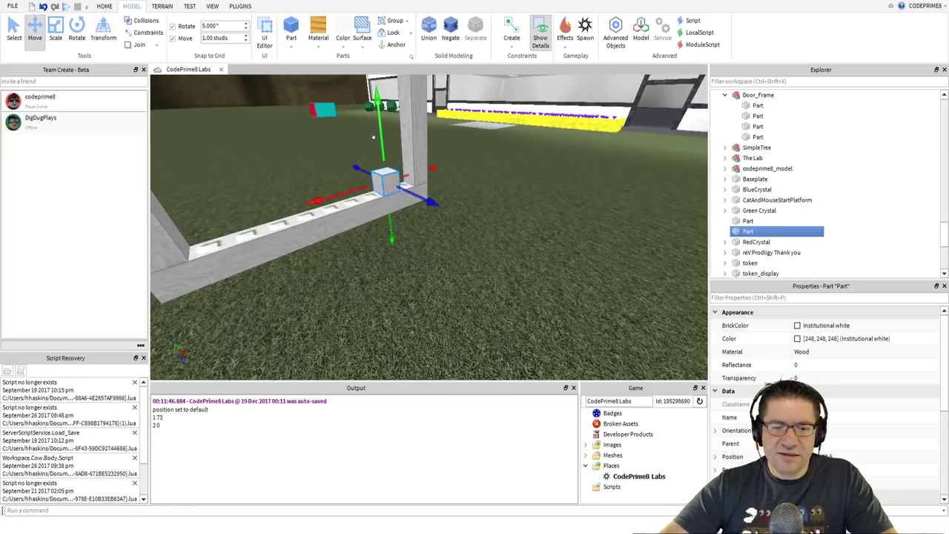
pyautogui.moveTo(379, 137); pyautogui.dragTo(377, 72)
pyautogui.scroll(3, 382, 182)
pyautogui.moveTo(382, 183); pyautogui.dragTo(381, 185, button='right')
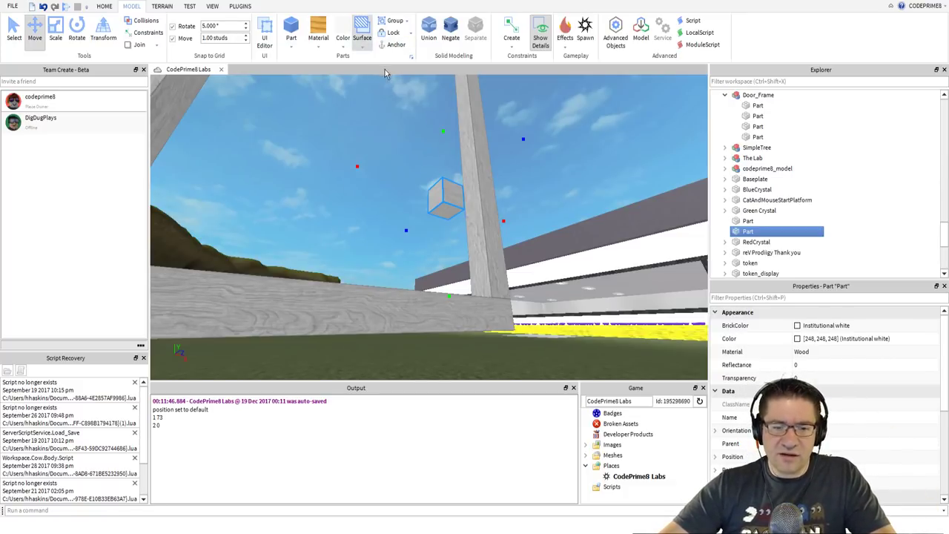
pyautogui.click(380, 109)
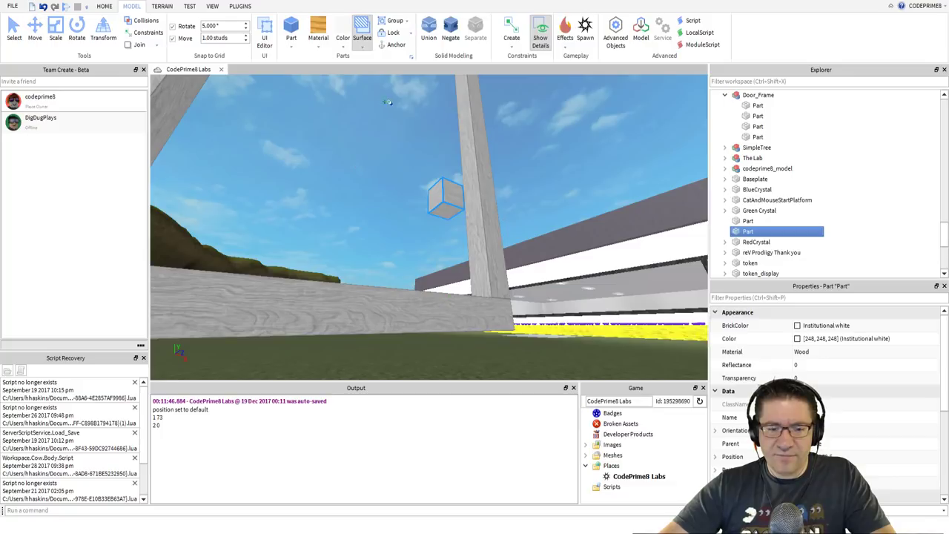
pyautogui.click(448, 206)
pyautogui.moveTo(446, 207); pyautogui.dragTo(447, 210, button='right')
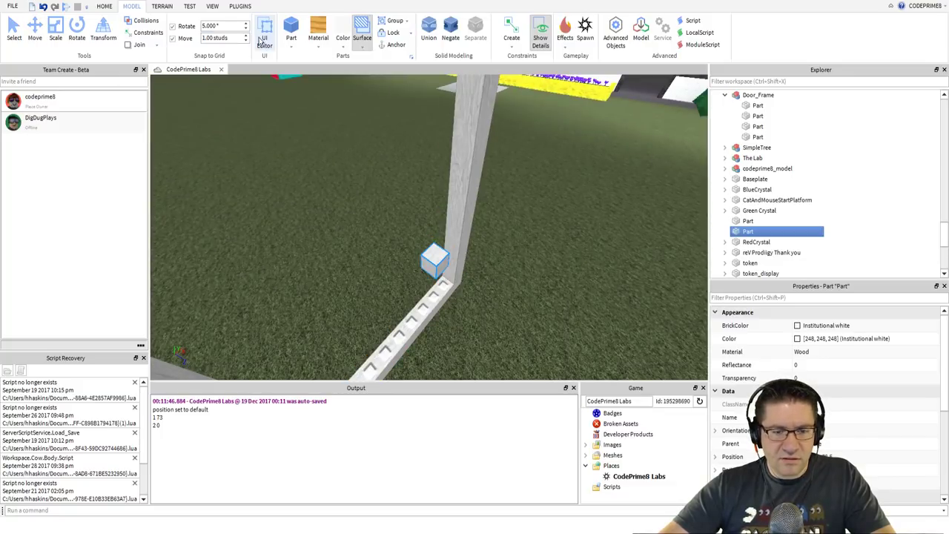
# - Lower the cube back onto the bottom bar, one stud away from the side post
pyautogui.click(41, 31)
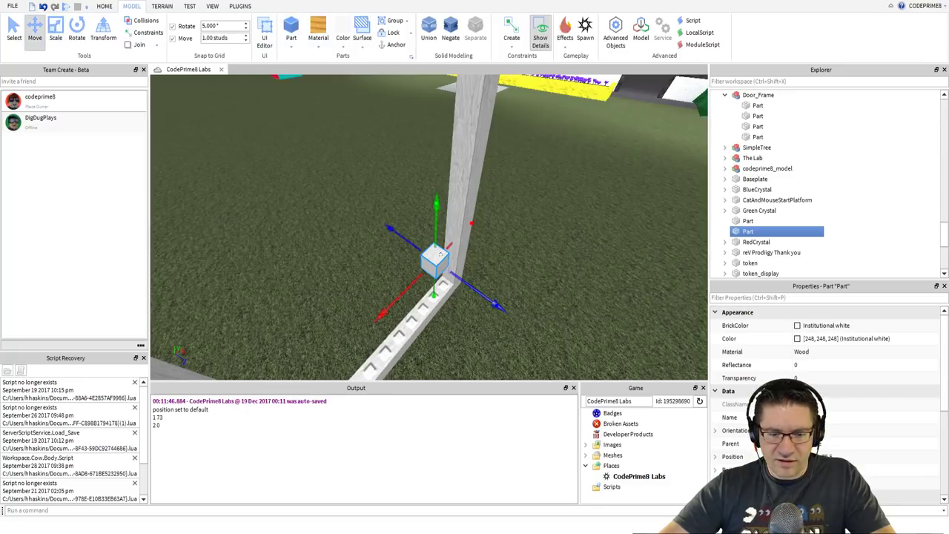
pyautogui.moveTo(431, 238); pyautogui.dragTo(433, 251)
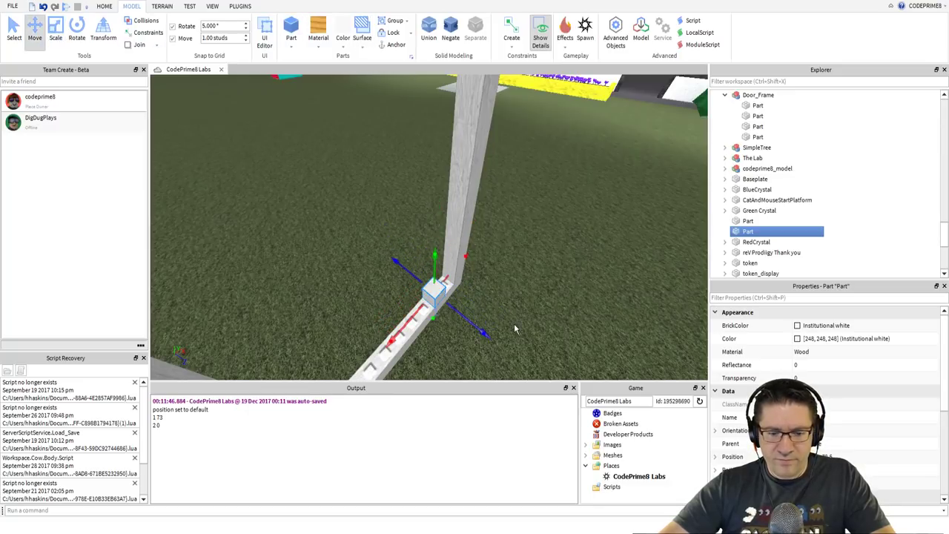
pyautogui.moveTo(513, 323)
pyautogui.mouseDown(button='right')
pyautogui.moveTo(505, 315)
pyautogui.moveTo(514, 323)
pyautogui.mouseUp(button='right')
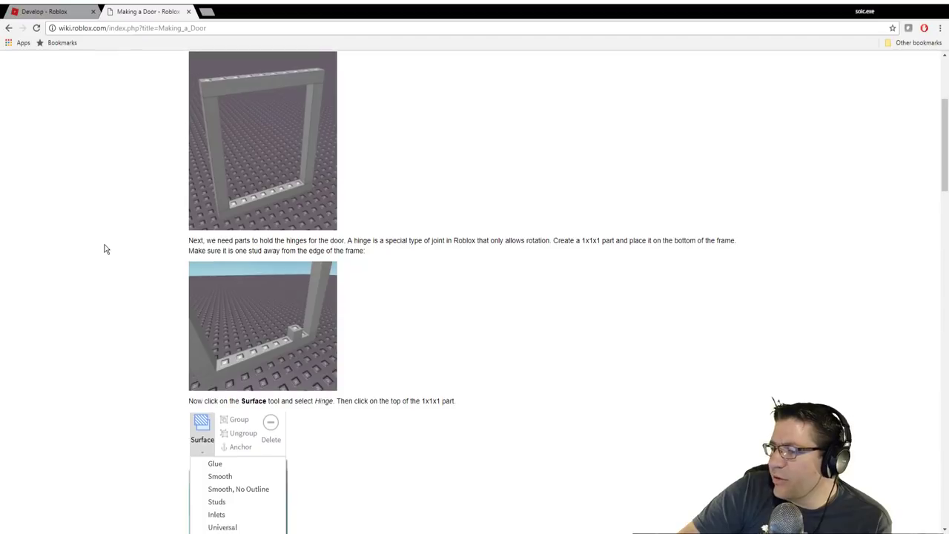
# - Switch to the Making a Door wiki page in the browser and read the hinge, door part and Finishing Touches instructions
pyautogui.scroll(-3, 106, 246)
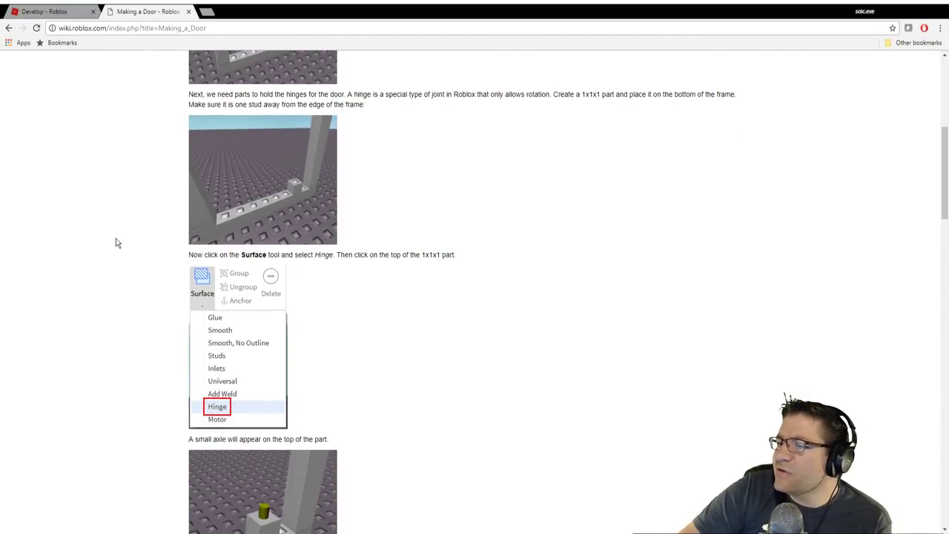
pyautogui.scroll(-1, 116, 242)
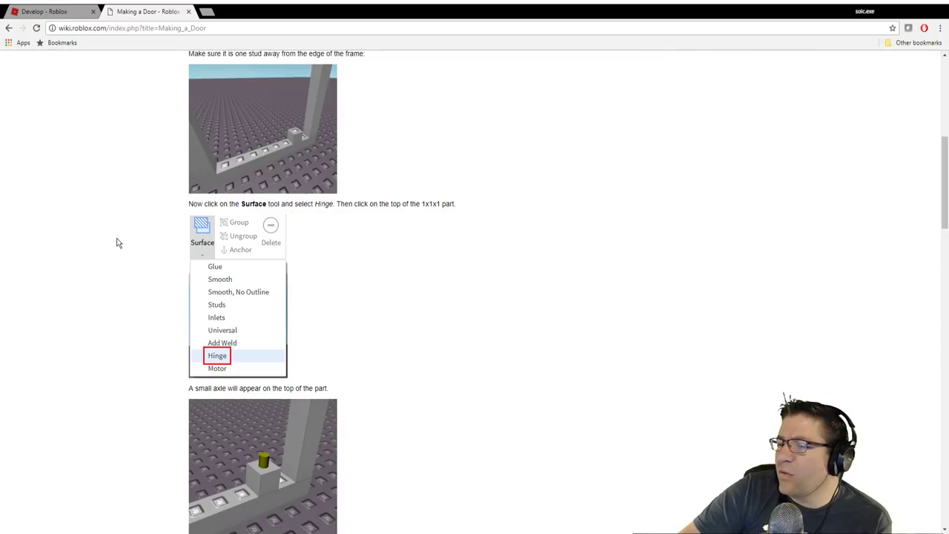
pyautogui.scroll(-6, 117, 243)
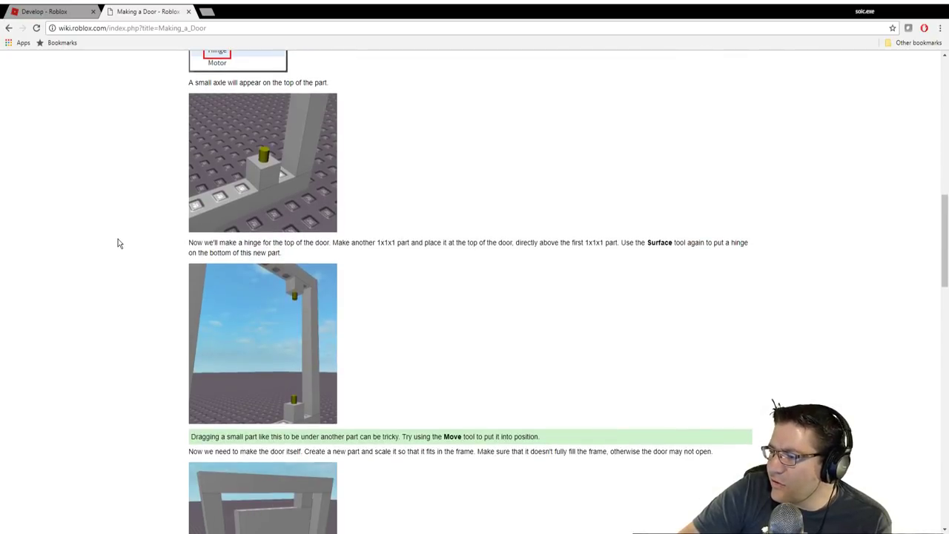
pyautogui.scroll(-8, 117, 242)
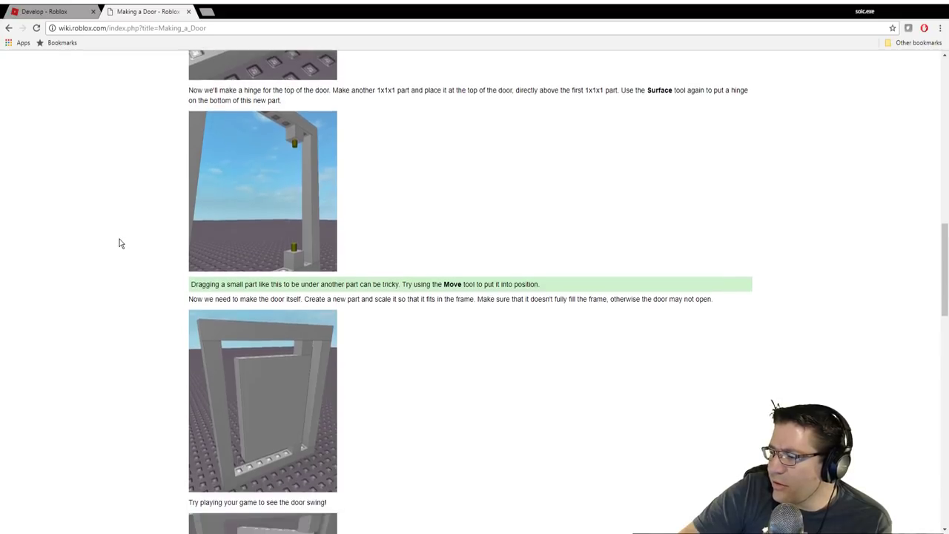
pyautogui.scroll(4, 118, 243)
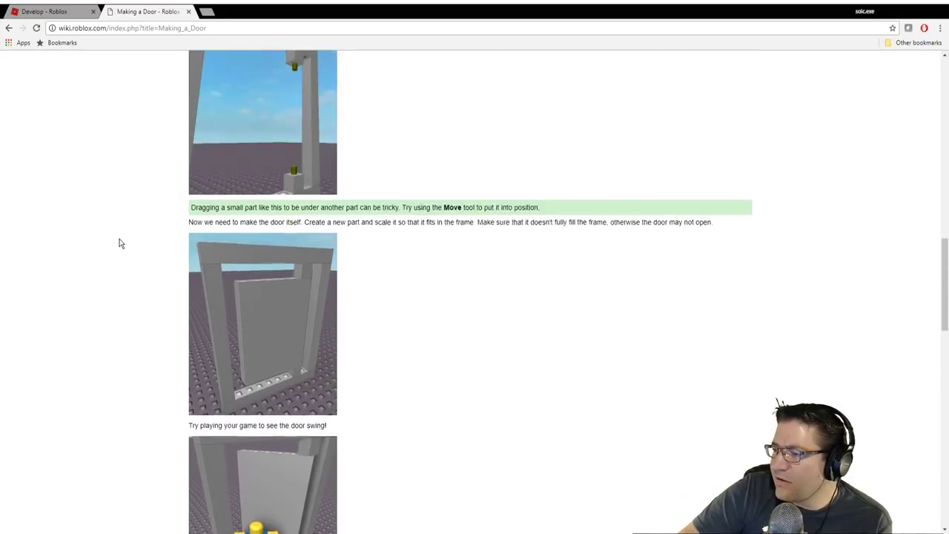
pyautogui.scroll(-5, 119, 243)
pyautogui.scroll(-5, 121, 243)
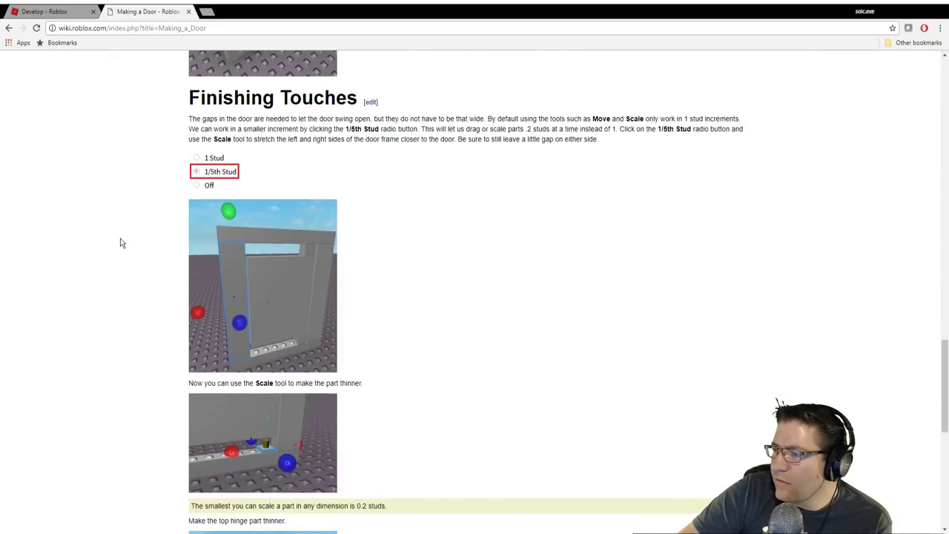
pyautogui.scroll(-4, 123, 243)
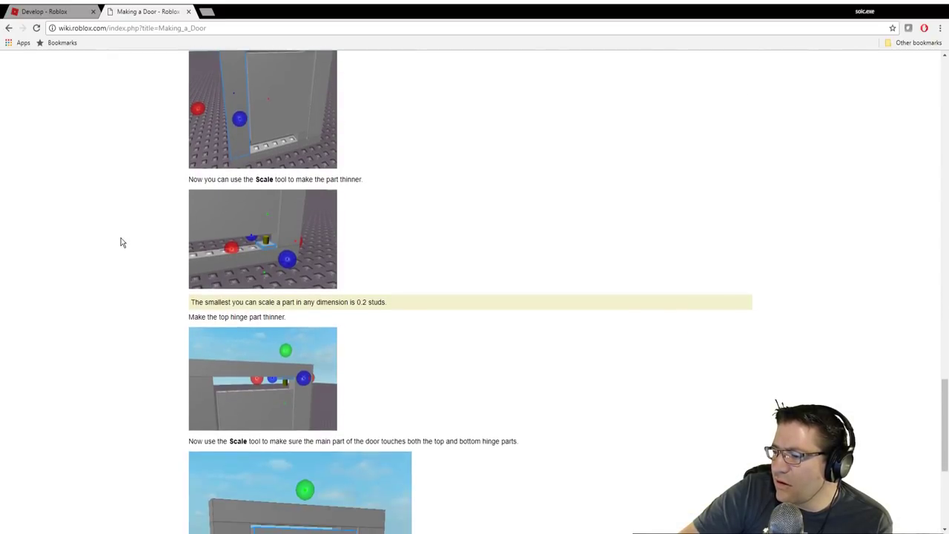
pyautogui.scroll(-5, 123, 242)
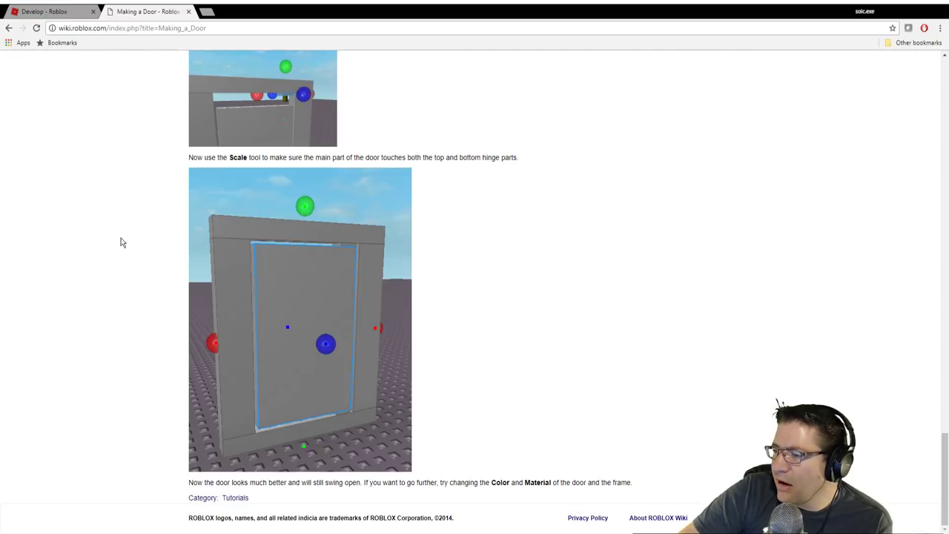
pyautogui.scroll(20, 123, 243)
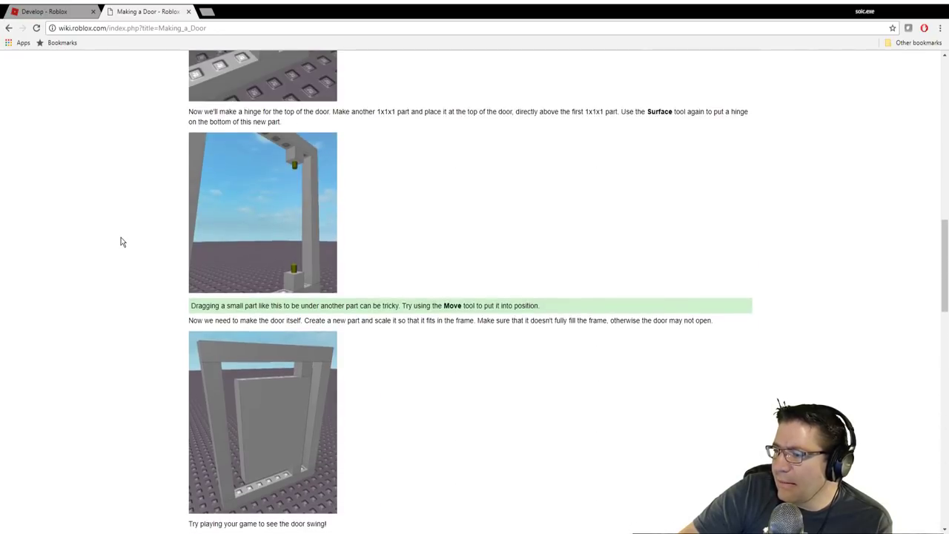
pyautogui.scroll(2, 122, 242)
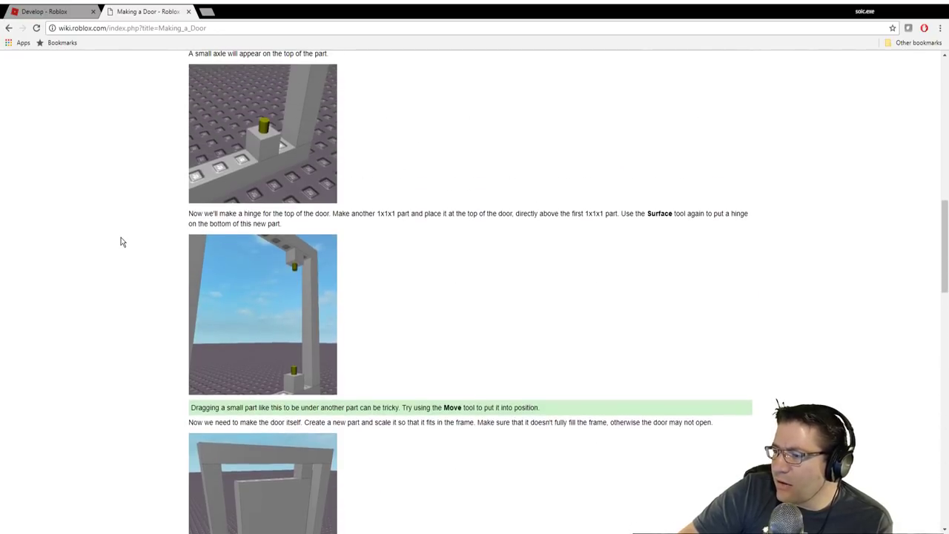
pyautogui.scroll(1, 122, 242)
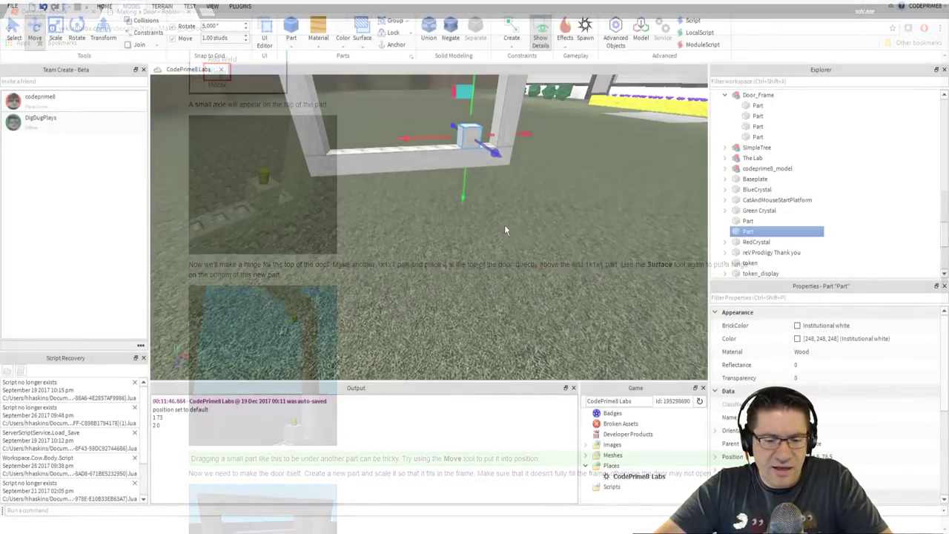
# - Return to Roblox Studio and apply a Hinge surface to the top of the 1x1x1 cube
pyautogui.press('f')
pyautogui.moveTo(504, 224); pyautogui.dragTo(503, 224, button='right')
pyautogui.scroll(-2, 503, 225)
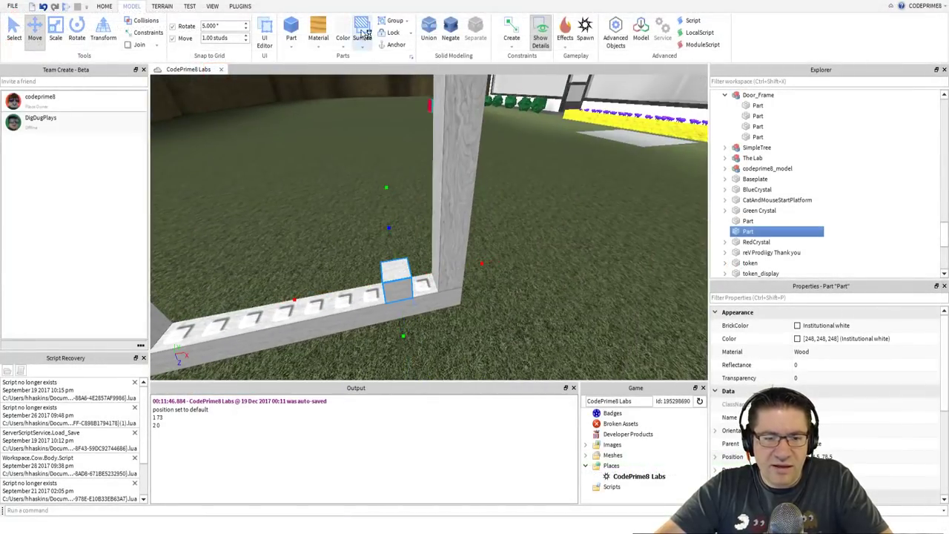
pyautogui.click(363, 33)
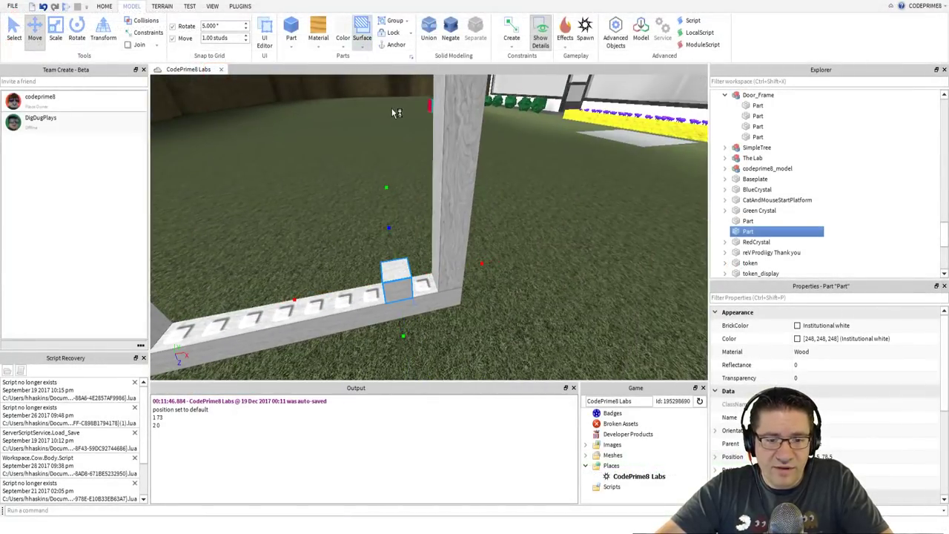
pyautogui.click(388, 141)
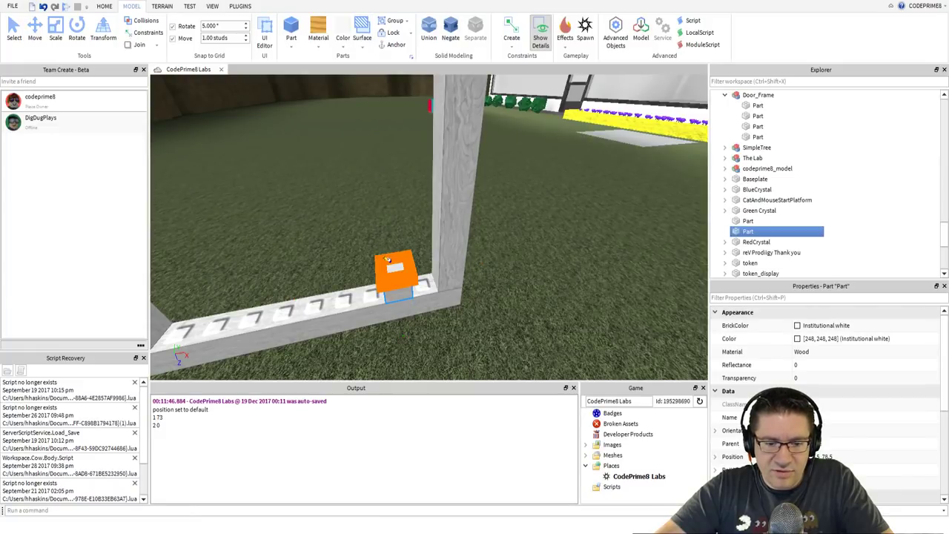
pyautogui.click(387, 260)
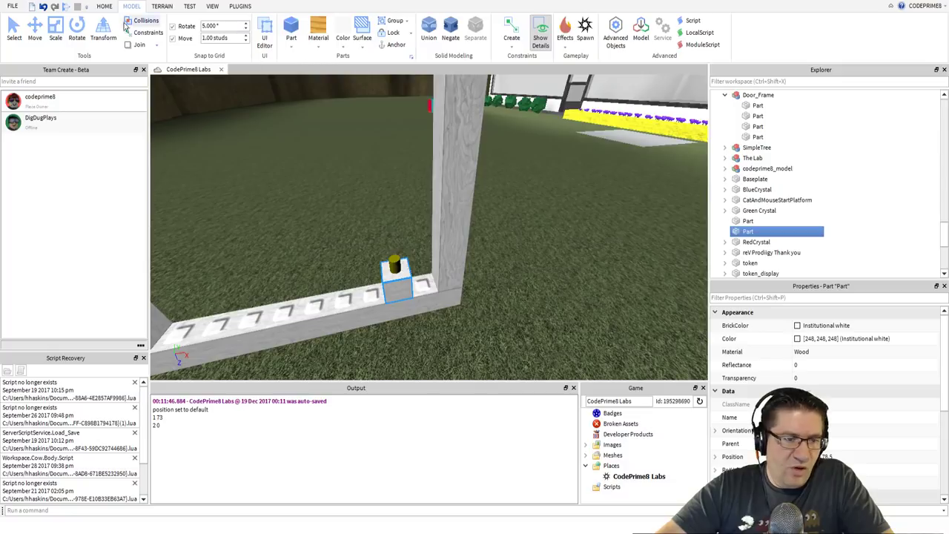
# - Duplicate the hinged cube and move the copy up directly above the original
pyautogui.click(34, 31)
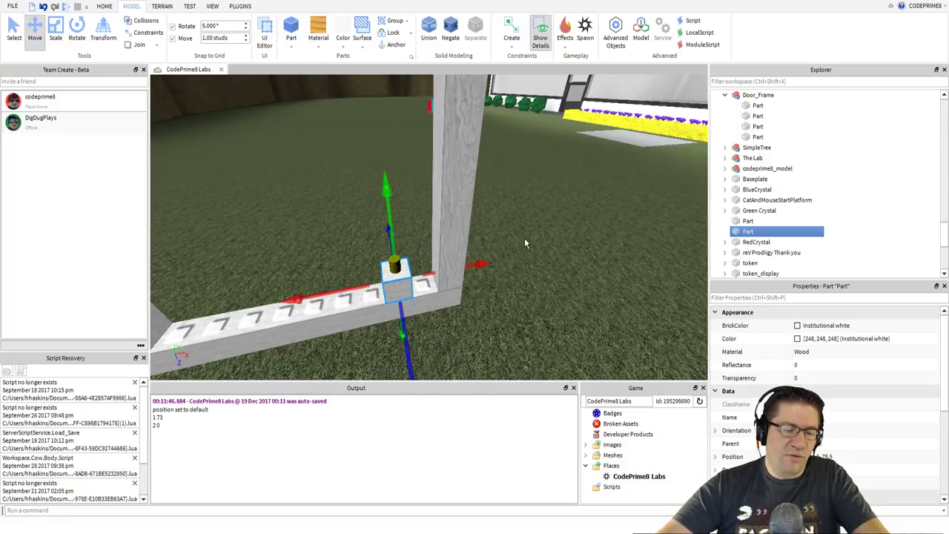
pyautogui.hotkey('ctrl', 'd')
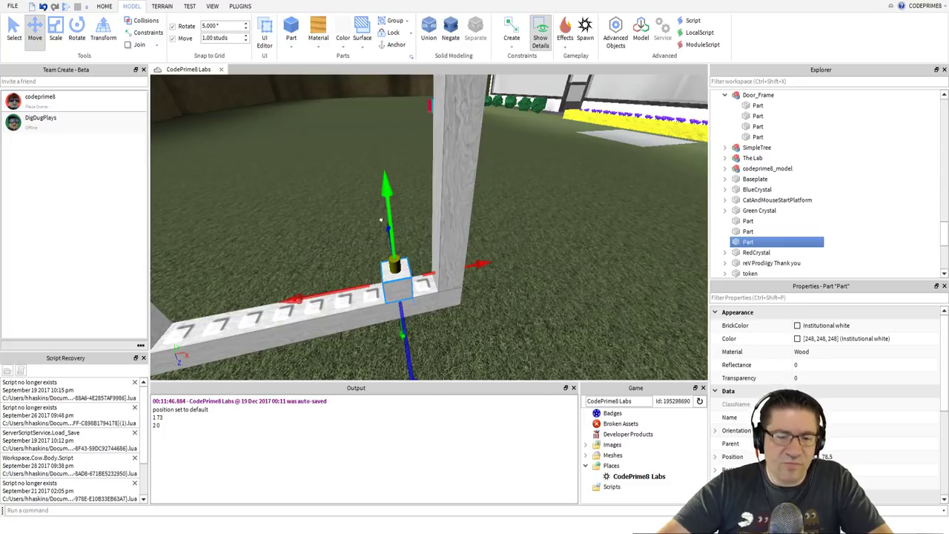
pyautogui.moveTo(384, 216); pyautogui.dragTo(369, 134)
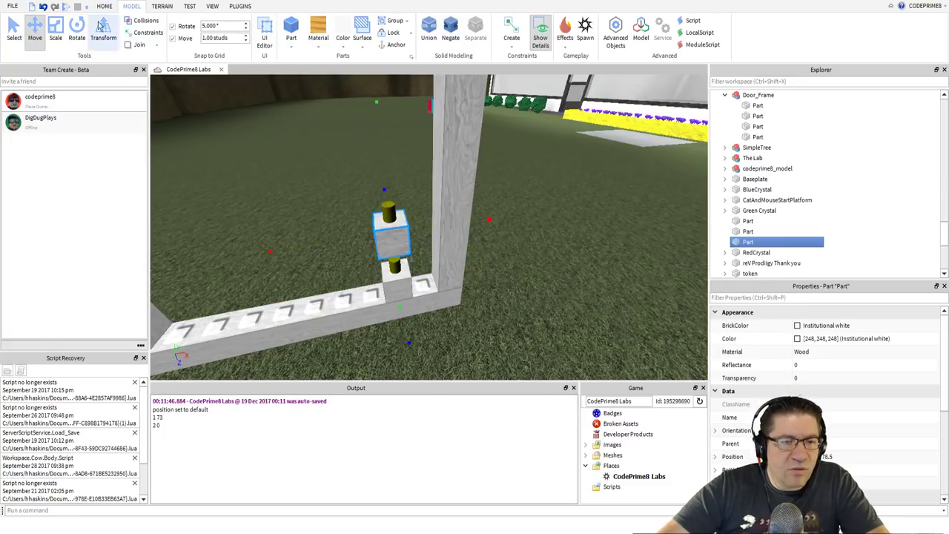
# - Set the rotation snap to 45 degrees and rotate the duplicated cube upside down so its hinge faces downward
pyautogui.click(76, 32)
pyautogui.moveTo(378, 111); pyautogui.dragTo(375, 119)
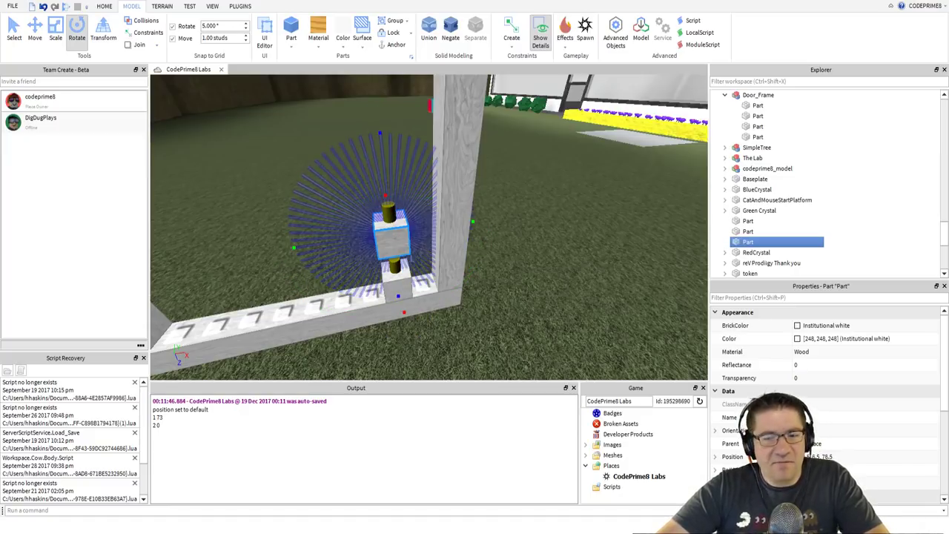
pyautogui.moveTo(379, 134); pyautogui.dragTo(372, 116)
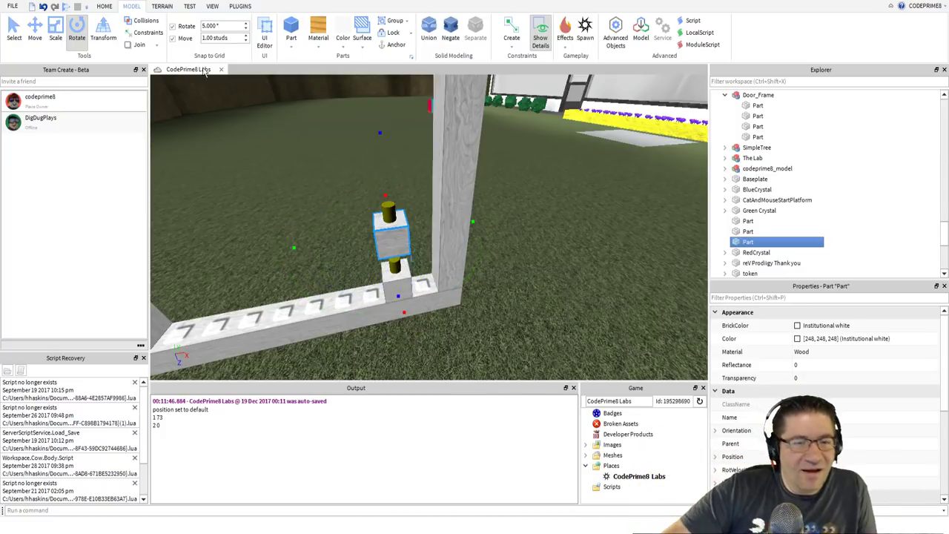
pyautogui.click(228, 26)
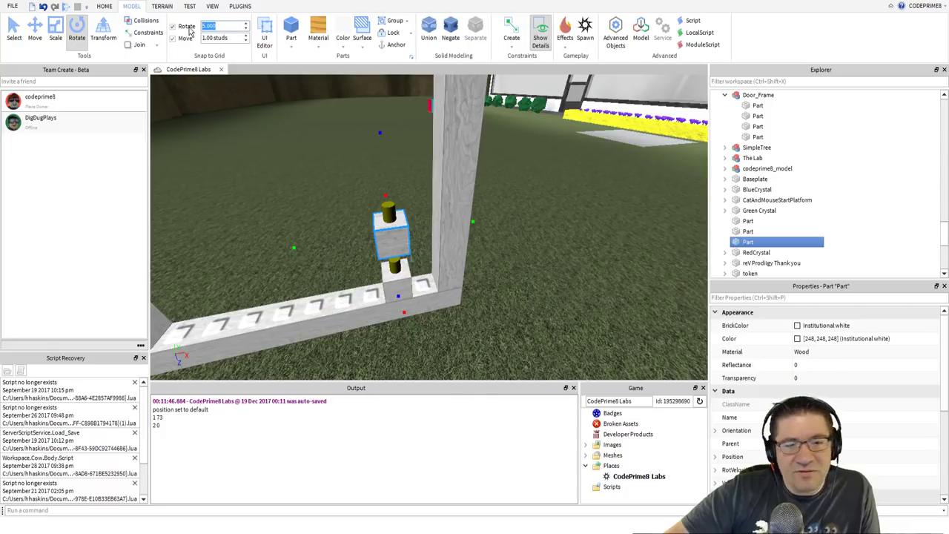
pyautogui.write('45')
pyautogui.press('Return')
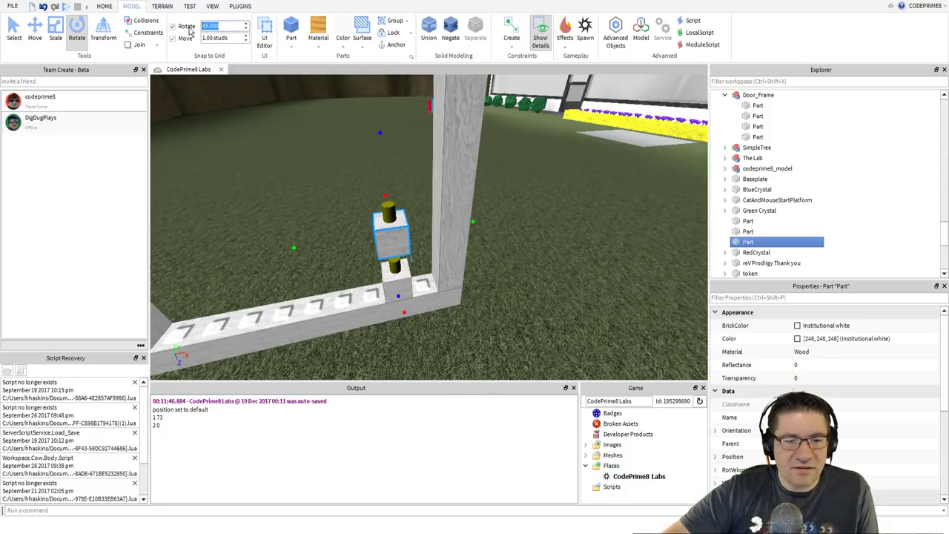
pyautogui.moveTo(381, 131); pyautogui.dragTo(446, 345)
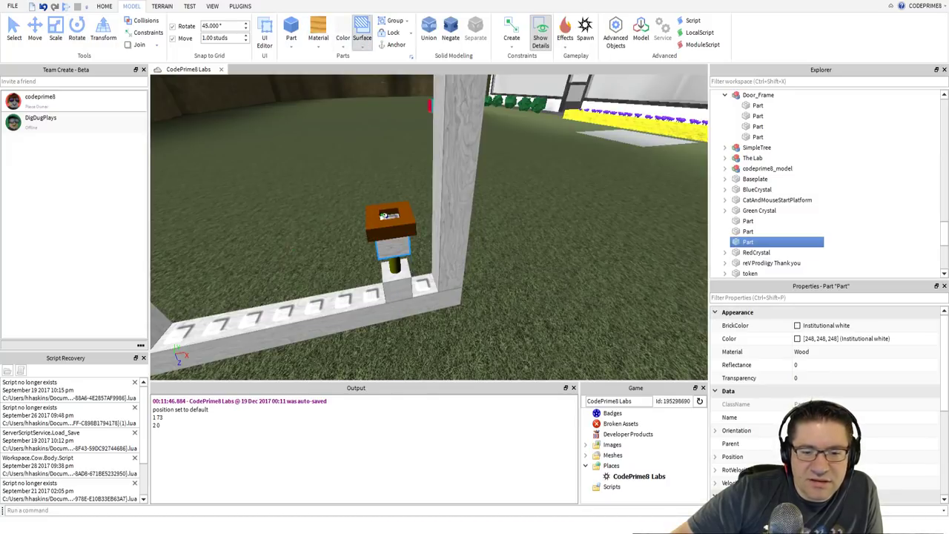
# - Move the upside-down hinge cube straight up until it sits against the underside of the frame's top beam
pyautogui.click(384, 215)
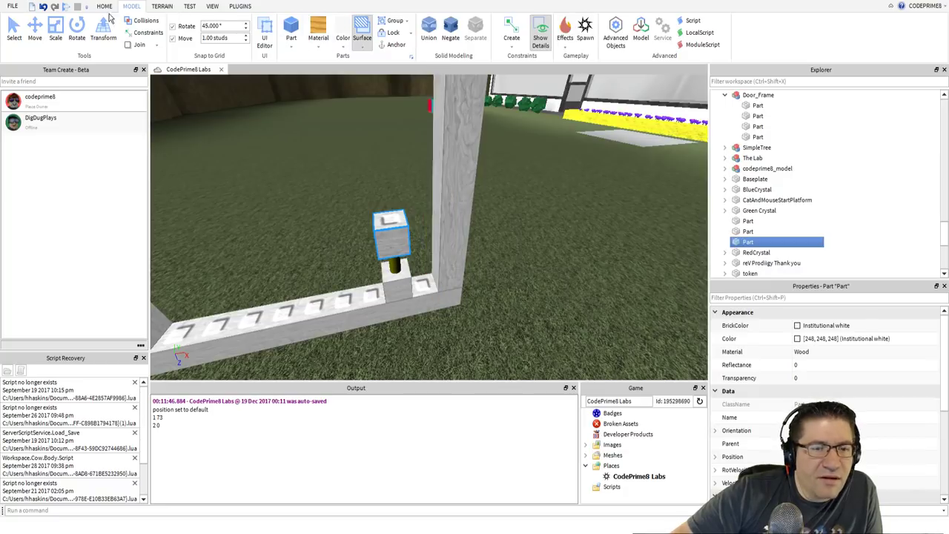
pyautogui.click(35, 30)
pyautogui.scroll(-5, 323, 150)
pyautogui.moveTo(323, 150); pyautogui.dragTo(323, 149, button='right')
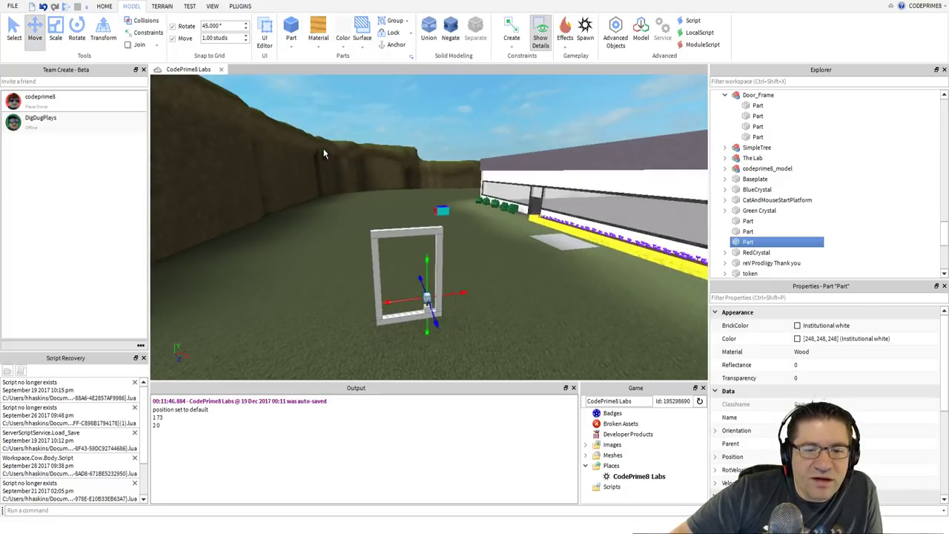
pyautogui.moveTo(427, 261); pyautogui.dragTo(417, 189)
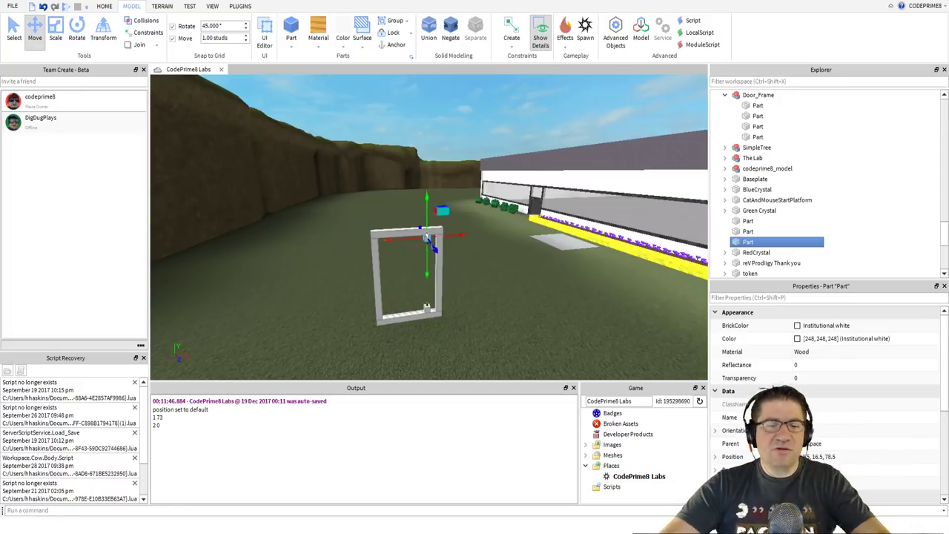
pyautogui.press('f')
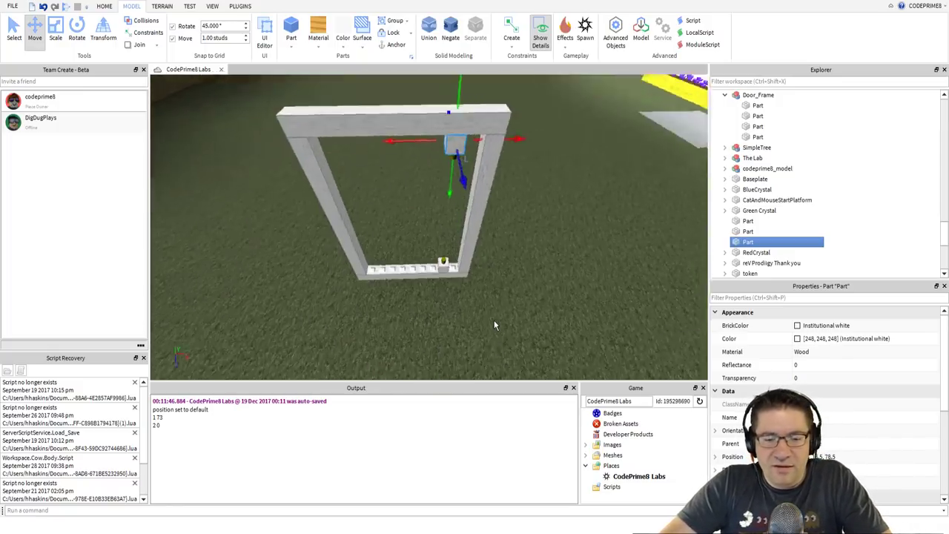
pyautogui.moveTo(494, 320); pyautogui.dragTo(494, 320, button='right')
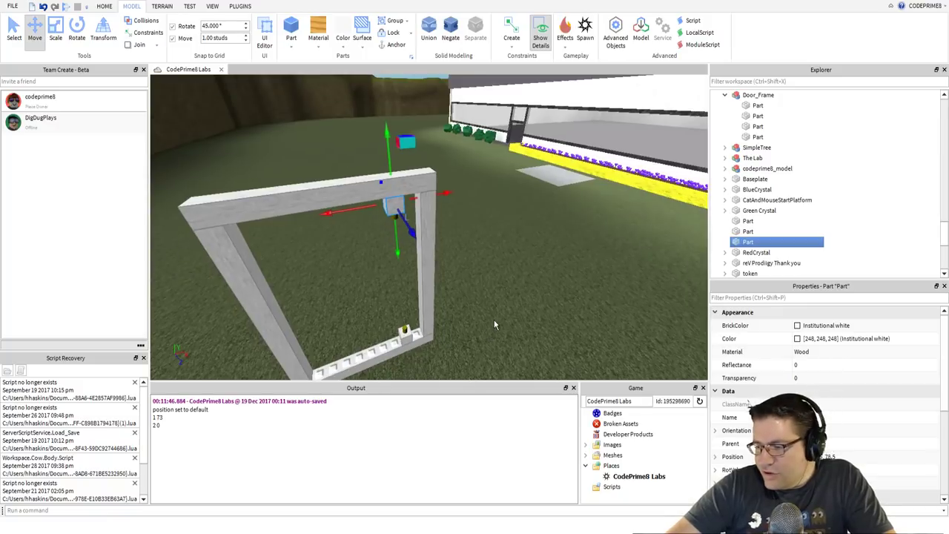
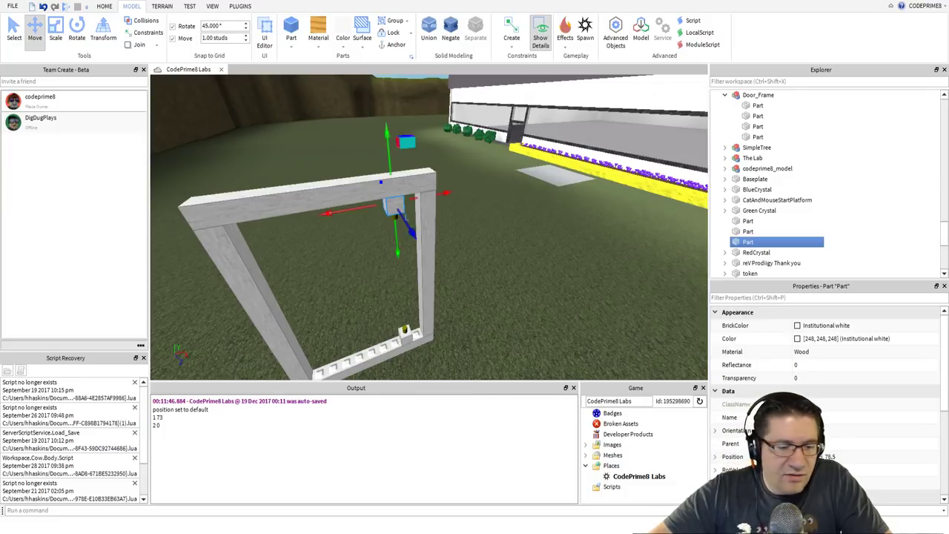
# - Duplicate the frame's side post farthest from the hinges and move the copy across into line with the two hinge cubes
pyautogui.click(268, 298)
pyautogui.moveTo(306, 295); pyautogui.dragTo(313, 289, button='right')
pyautogui.keyDown('alt'); pyautogui.click(369, 238); pyautogui.keyUp('alt')
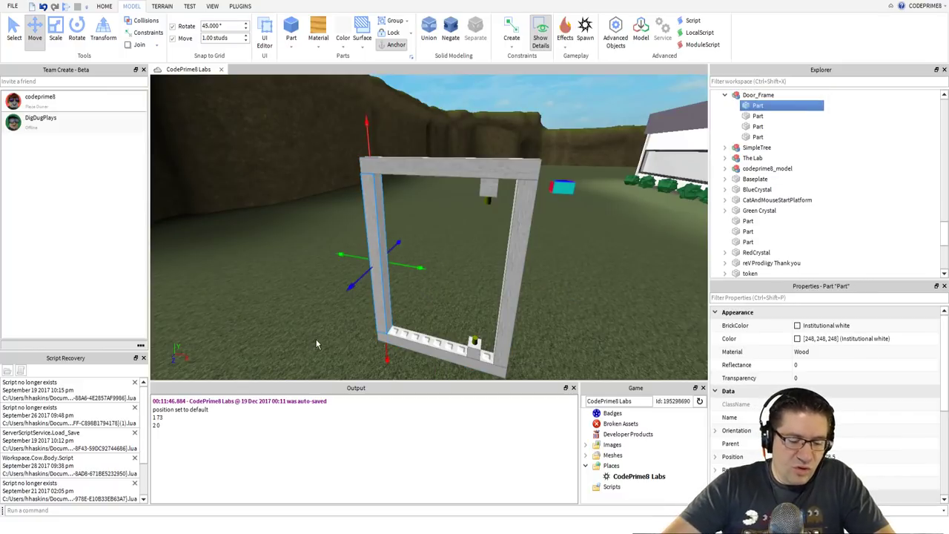
pyautogui.hotkey('ctrl', 'd')
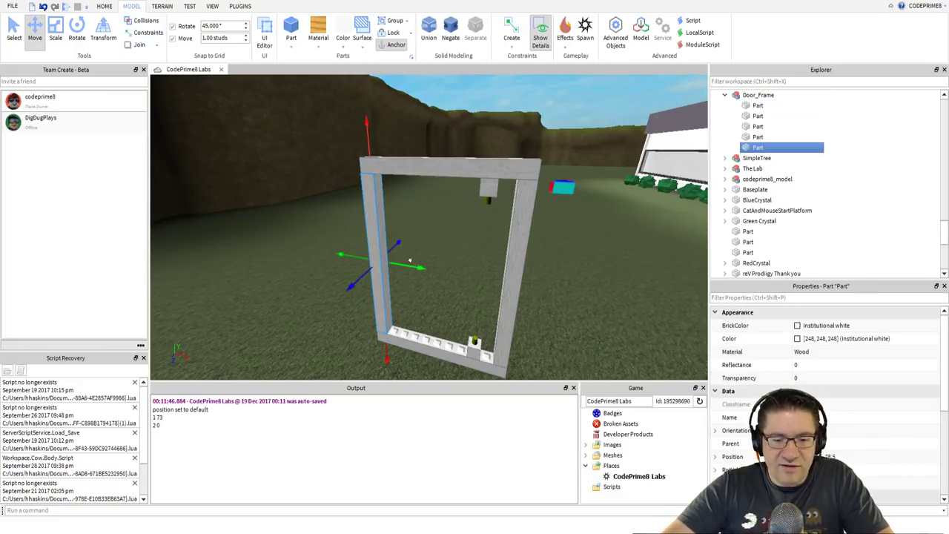
pyautogui.moveTo(412, 267); pyautogui.dragTo(527, 262)
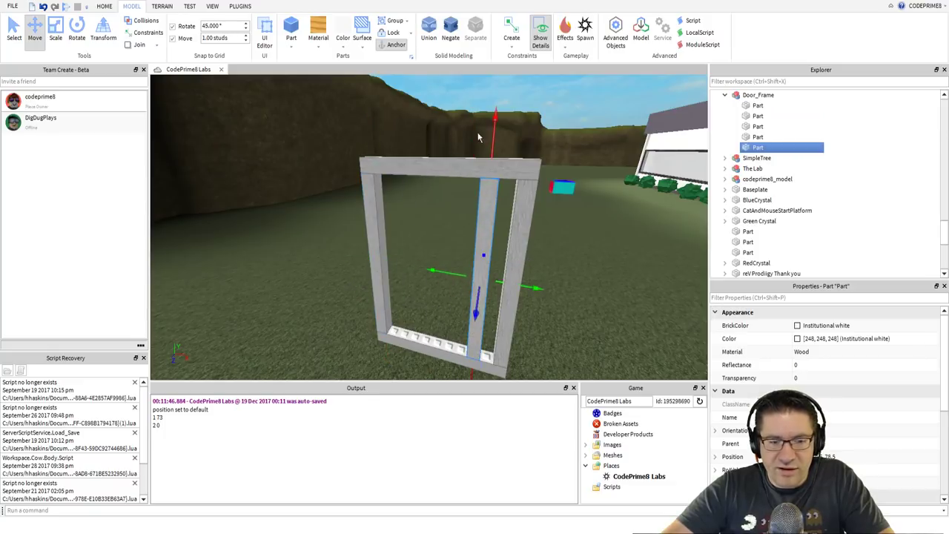
# - Scale the copied post one stud shorter at both ends and widen it toward the opposite post to form the door panel
pyautogui.click(76, 30)
pyautogui.click(56, 30)
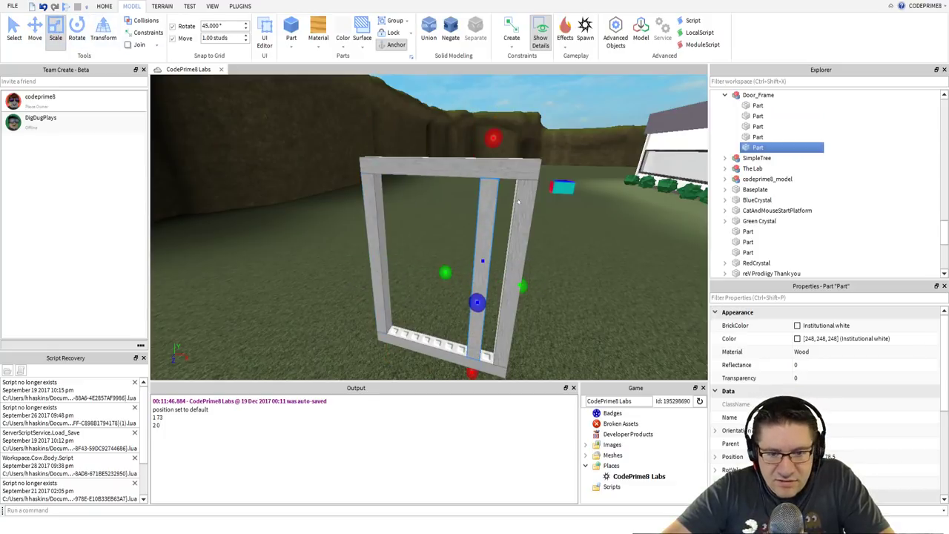
pyautogui.moveTo(484, 138); pyautogui.dragTo(486, 154)
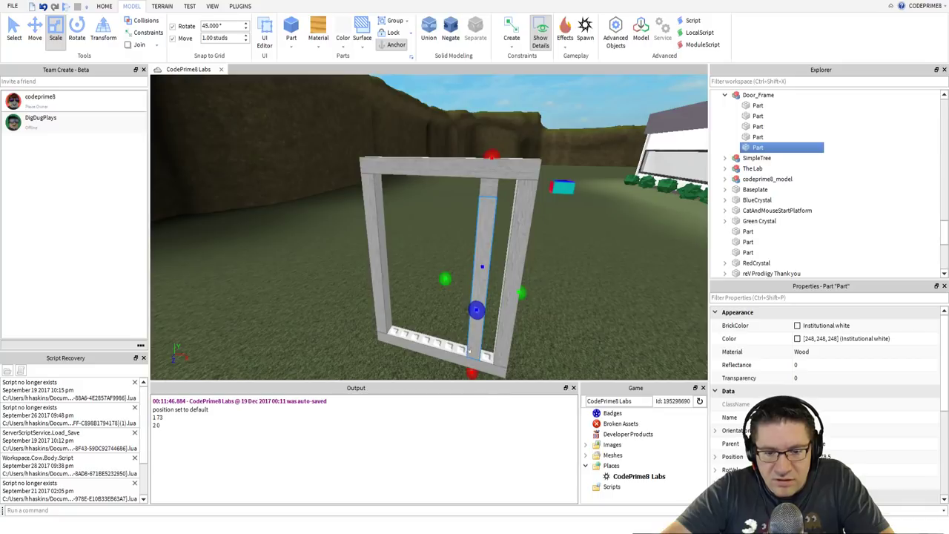
pyautogui.moveTo(471, 372); pyautogui.dragTo(472, 361)
pyautogui.moveTo(440, 259); pyautogui.dragTo(364, 258)
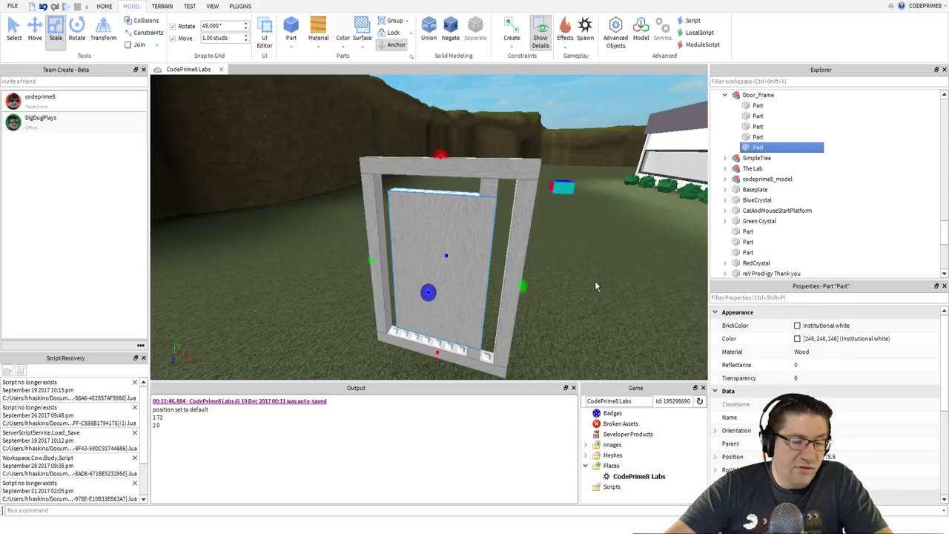
# - Rename the panel as Door, the upper hinge cube as TopHinge and the lower hinge cube as Bottom Hinge
pyautogui.moveTo(535, 241); pyautogui.dragTo(544, 241, button='right')
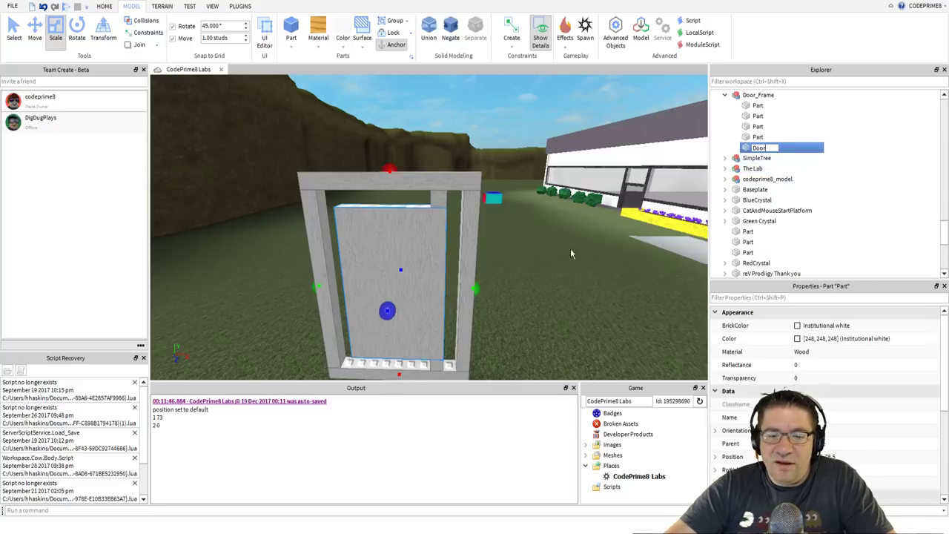
pyautogui.click(426, 185)
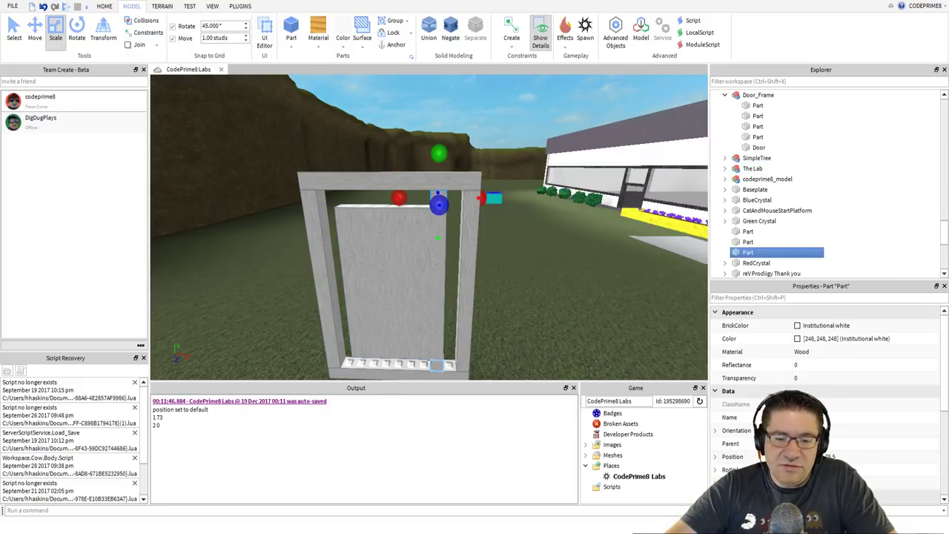
pyautogui.doubleClick(750, 254)
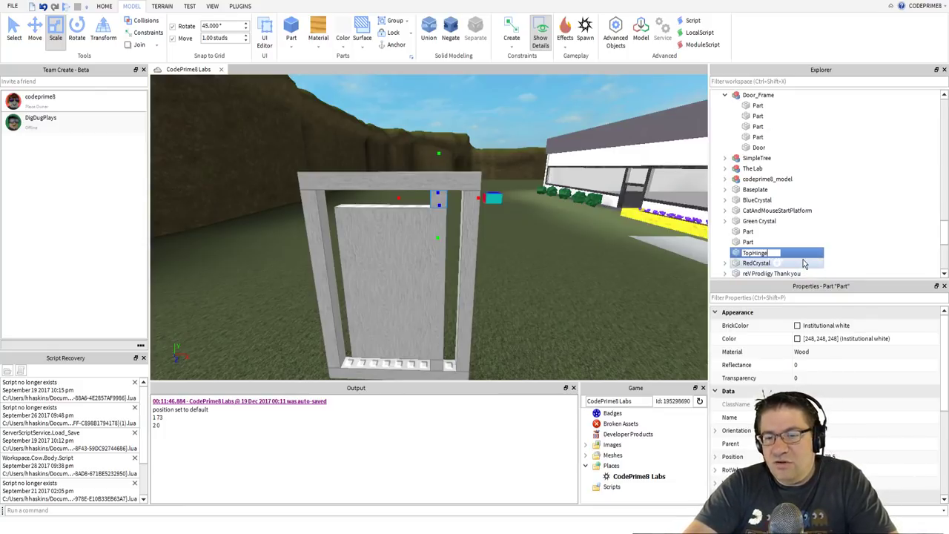
pyautogui.write('TopHinge')
pyautogui.press('Return')
pyautogui.click(748, 242)
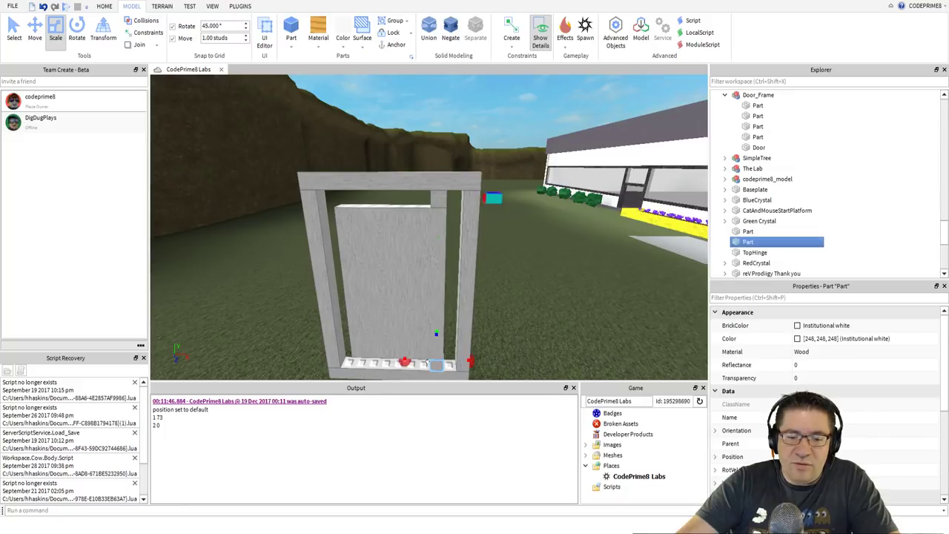
pyautogui.moveTo(749, 245); pyautogui.dragTo(769, 234)
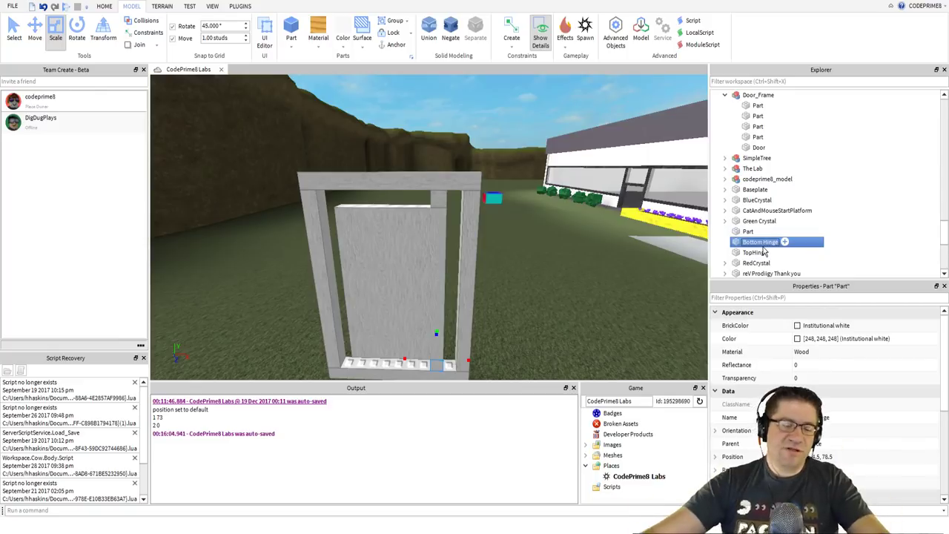
# - Select the Door part inside the Door_Frame model and turn off its Anchored property
pyautogui.moveTo(613, 217); pyautogui.dragTo(581, 220, button='right')
pyautogui.scroll(-3, 581, 221)
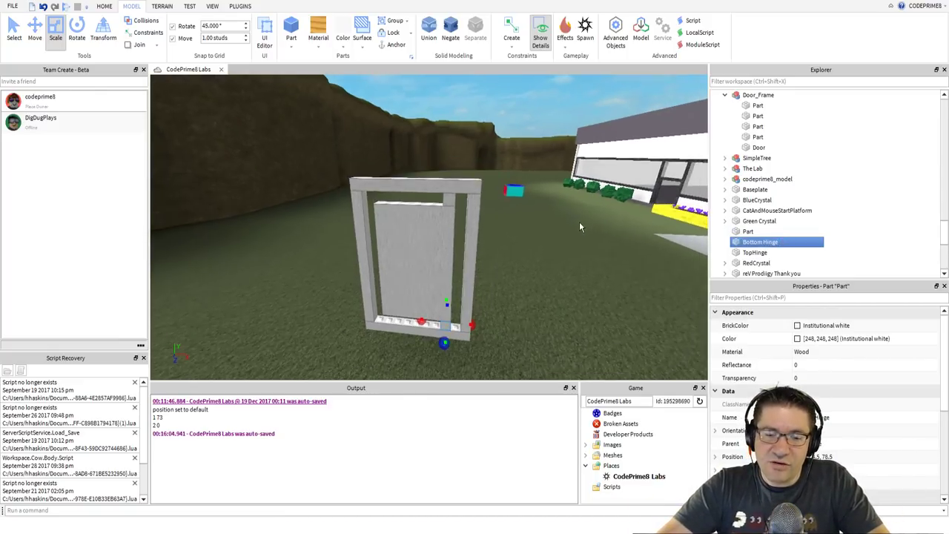
pyautogui.scroll(4, 581, 220)
pyautogui.click(398, 225)
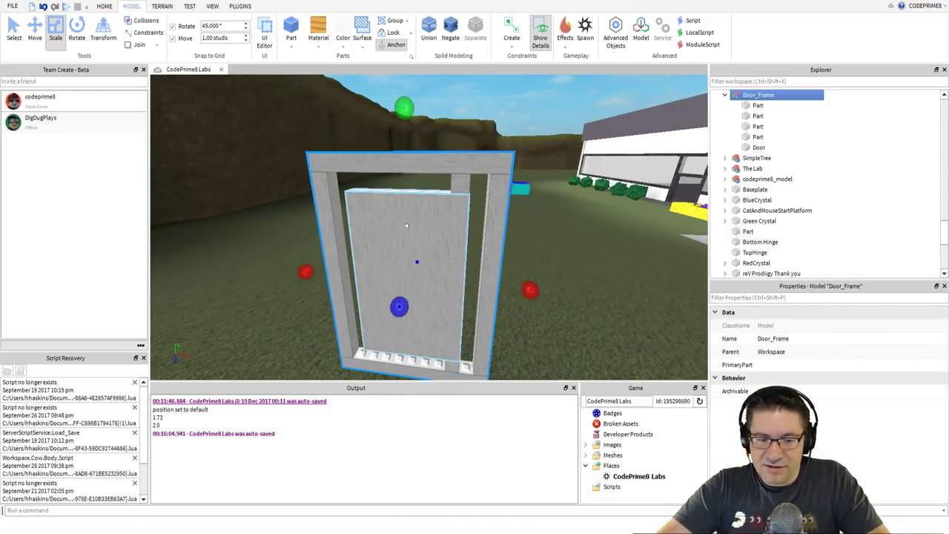
pyautogui.click(412, 216)
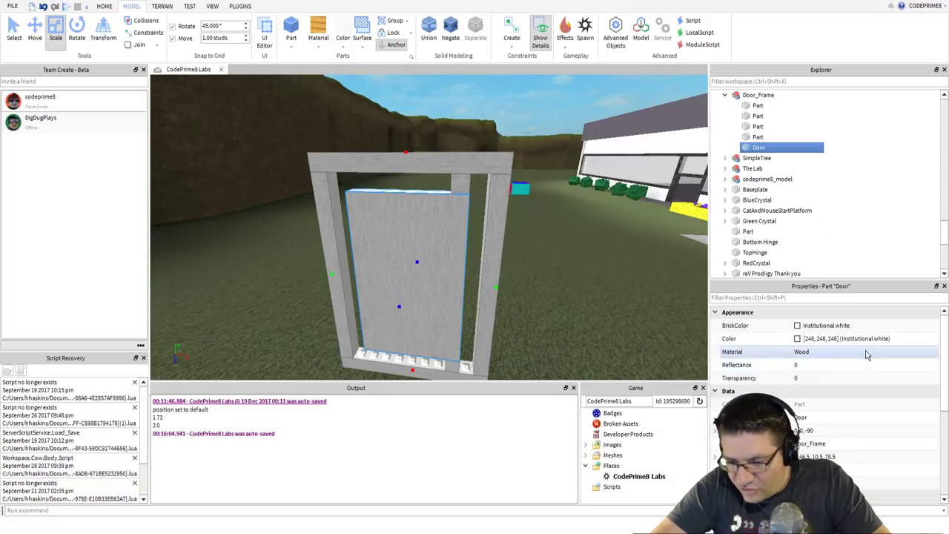
pyautogui.scroll(-5, 864, 356)
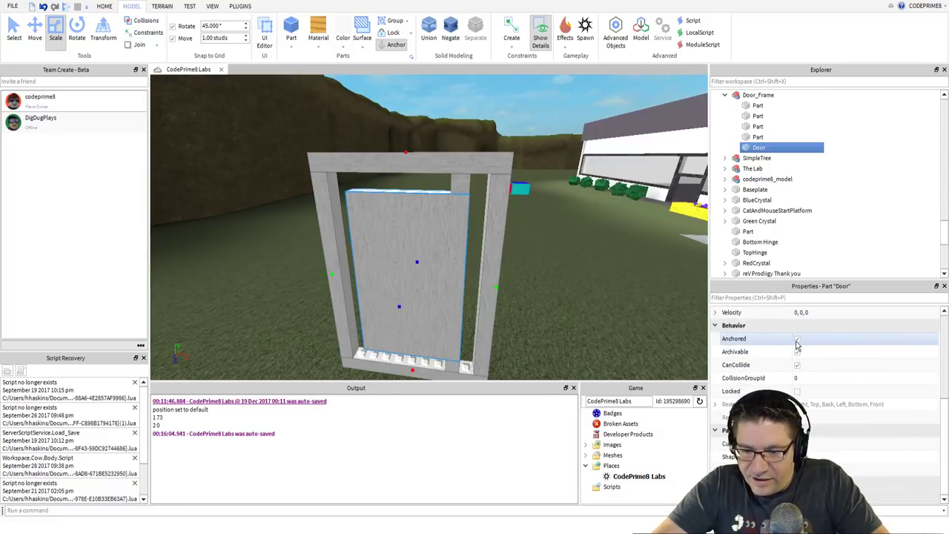
pyautogui.click(797, 341)
pyautogui.click(572, 285)
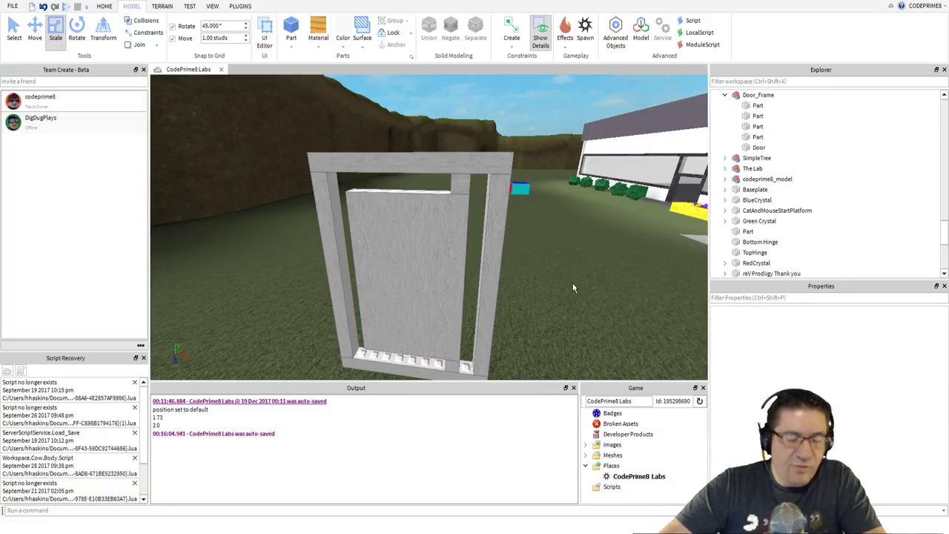
# - Start a play test and walk the character into the door and through the frame to check how the door swings
pyautogui.press('F5')
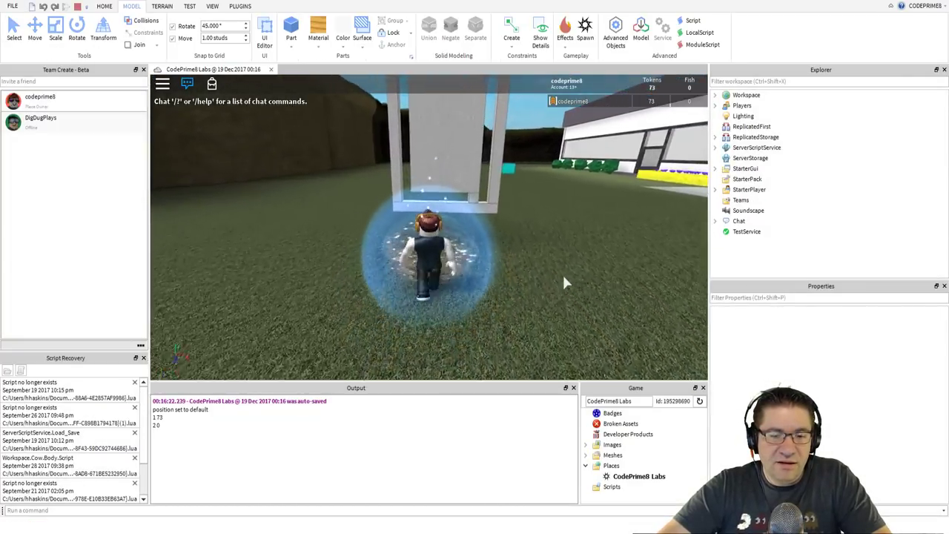
pyautogui.press('w')
pyautogui.scroll(-3, 562, 273)
pyautogui.scroll(3, 562, 273)
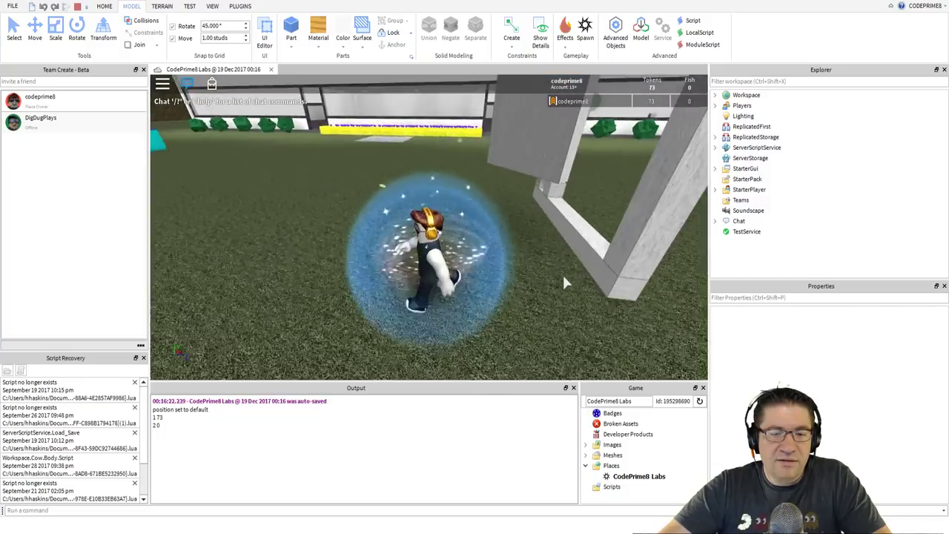
pyautogui.scroll(-4, 563, 275)
pyautogui.moveTo(563, 275); pyautogui.dragTo(563, 276, button='right')
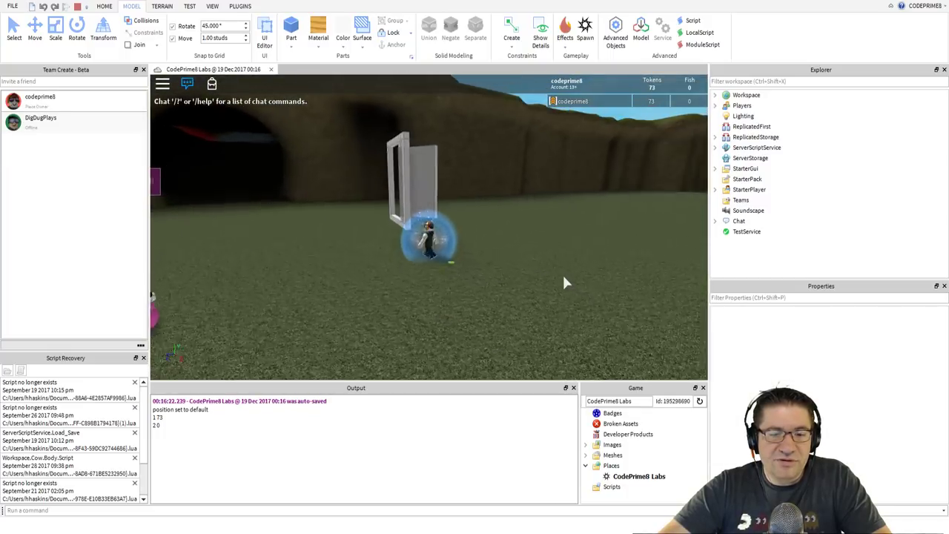
pyautogui.press('w')
pyautogui.press('space')
pyautogui.press('w')
pyautogui.press('w')
pyautogui.press('space')
pyautogui.press('w')
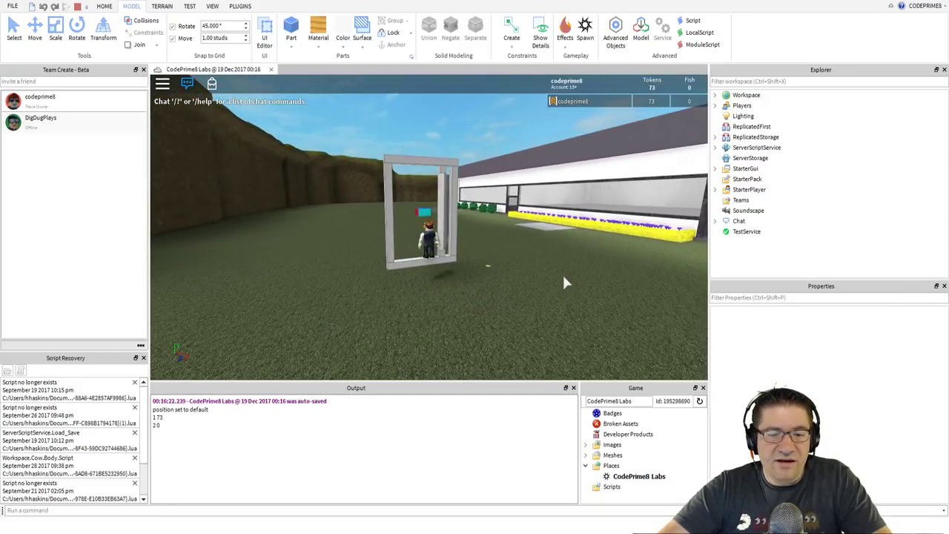
# - Examine the hinge side up close, push the door with the character again, and stop the play test
pyautogui.scroll(5, 564, 276)
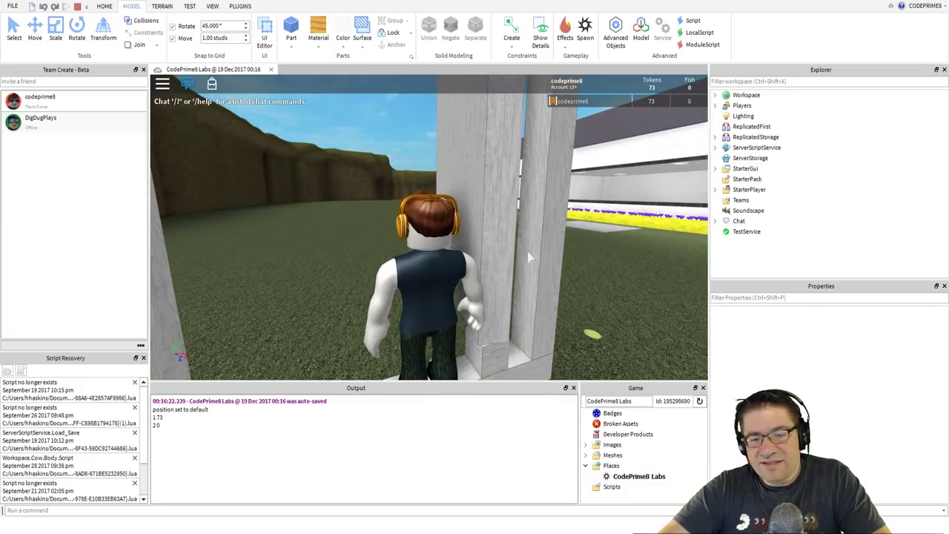
pyautogui.press('d')
pyautogui.moveTo(516, 265); pyautogui.dragTo(516, 265, button='right')
pyautogui.press('w')
pyautogui.press('s')
pyautogui.press('w')
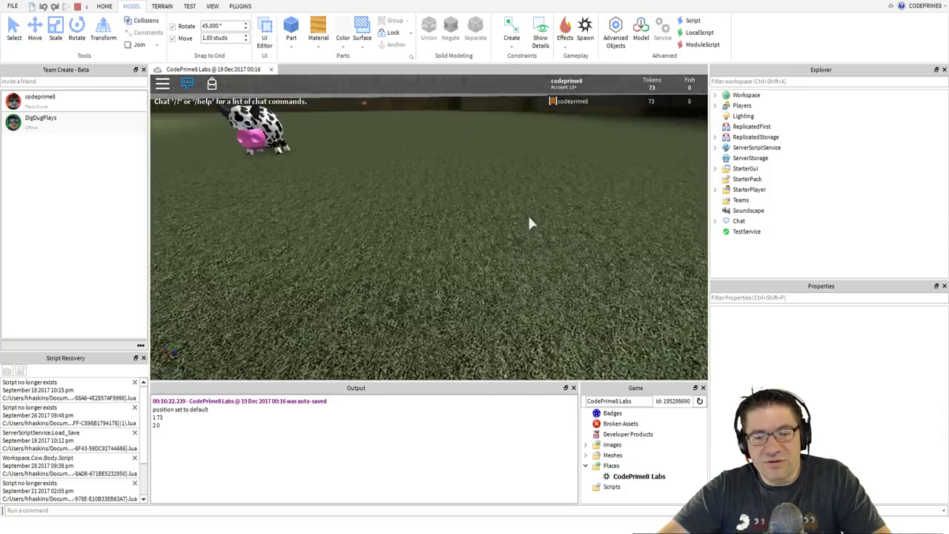
pyautogui.moveTo(529, 217); pyautogui.dragTo(529, 217, button='right')
pyautogui.press('w')
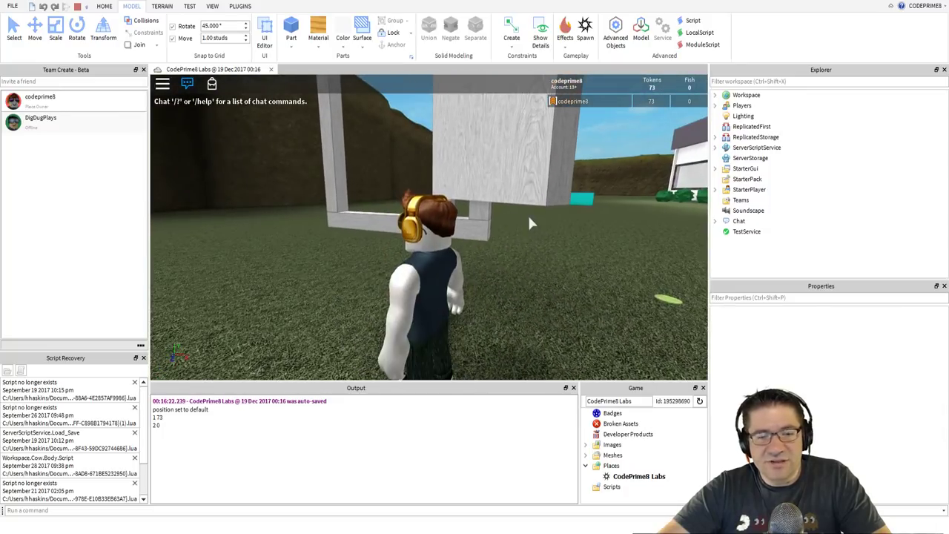
pyautogui.hotkey('shift', 'F5')
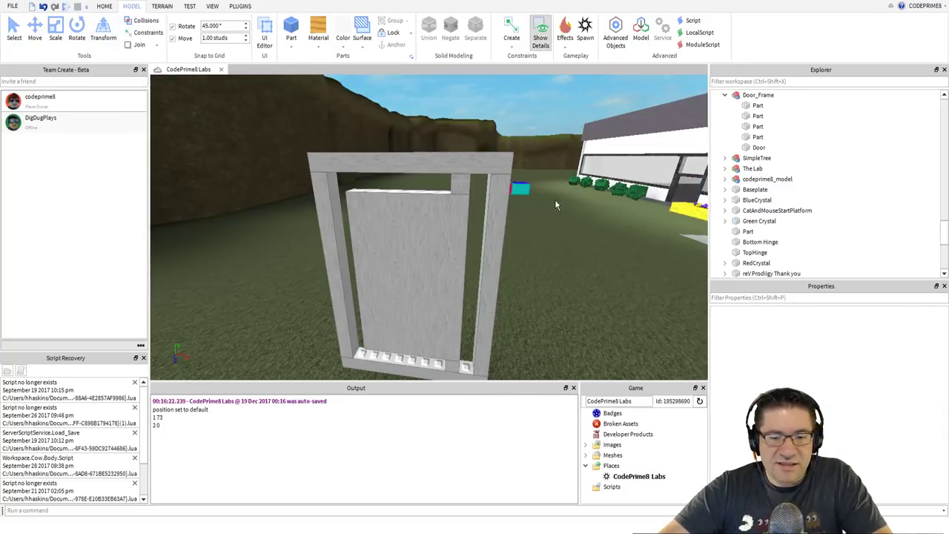
# - Scale the TopHinge cube upward from its lower face into a thin plate against the frame's top beam
pyautogui.click(458, 174)
pyautogui.hotkey('ctrl', '3')
pyautogui.scroll(5, 468, 223)
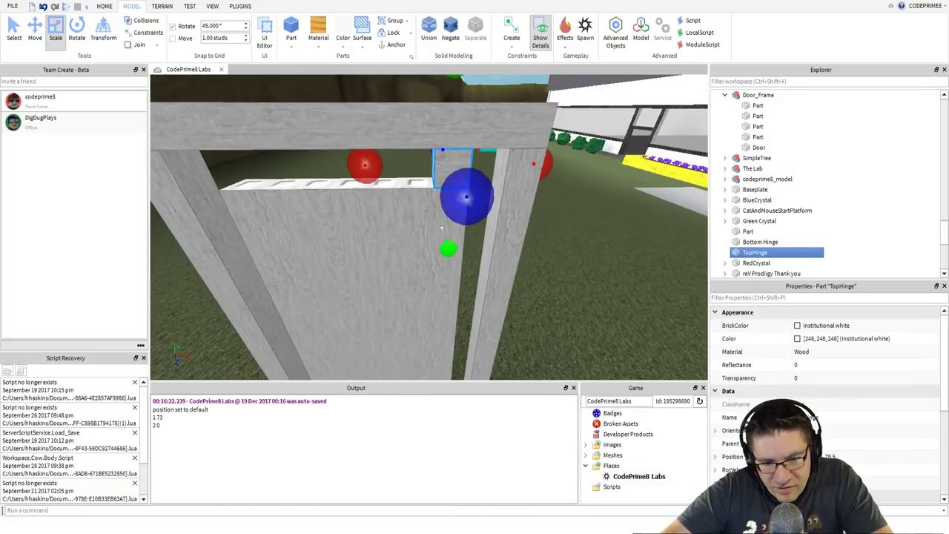
pyautogui.moveTo(441, 242); pyautogui.dragTo(437, 245, button='right')
pyautogui.moveTo(421, 276); pyautogui.dragTo(410, 229)
pyautogui.scroll(3, 435, 232)
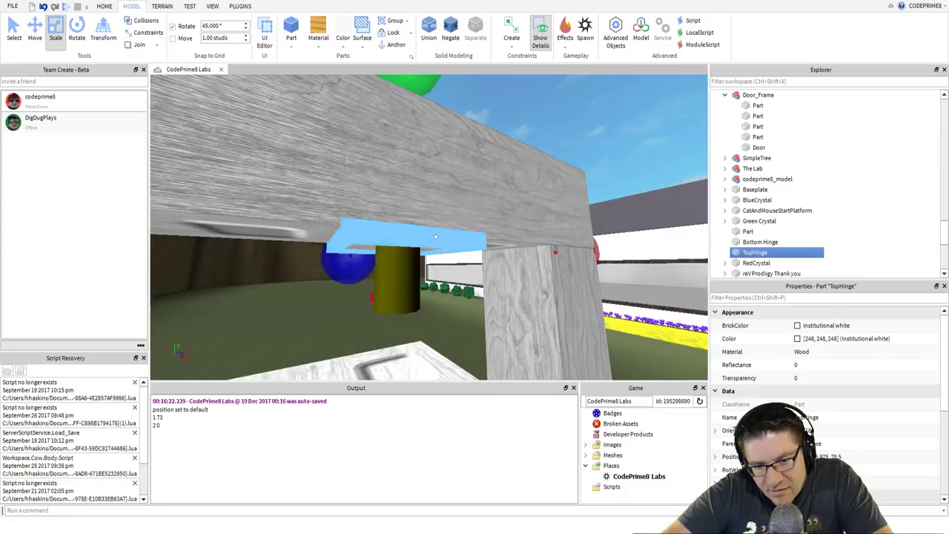
pyautogui.scroll(-1, 436, 237)
pyautogui.scroll(5, 436, 235)
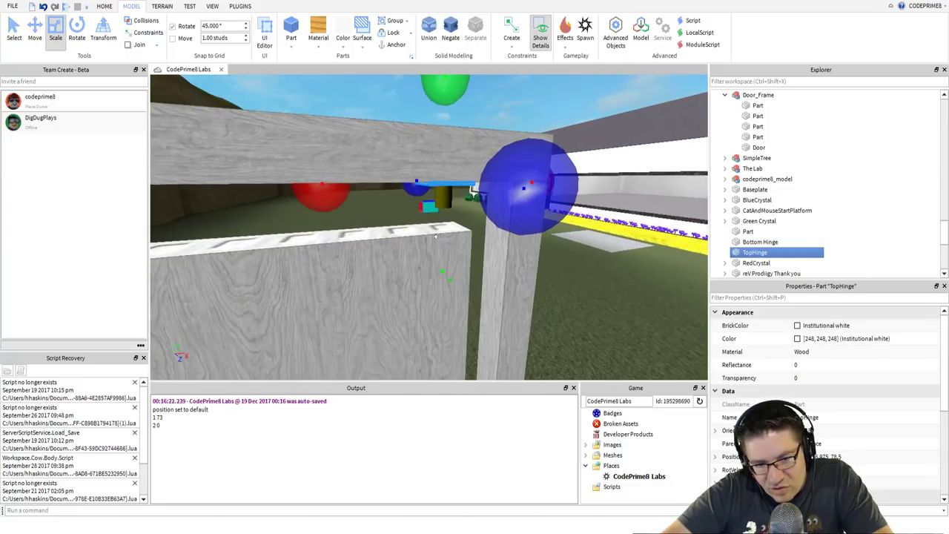
# - Scale the Bottom Hinge cube downward from its upper face into a thin plate on the frame's bottom beam
pyautogui.scroll(-3, 435, 236)
pyautogui.moveTo(435, 236)
pyautogui.mouseDown(button='right')
pyautogui.moveTo(443, 245)
pyautogui.moveTo(435, 237)
pyautogui.mouseUp(button='right')
pyautogui.scroll(4, 443, 245)
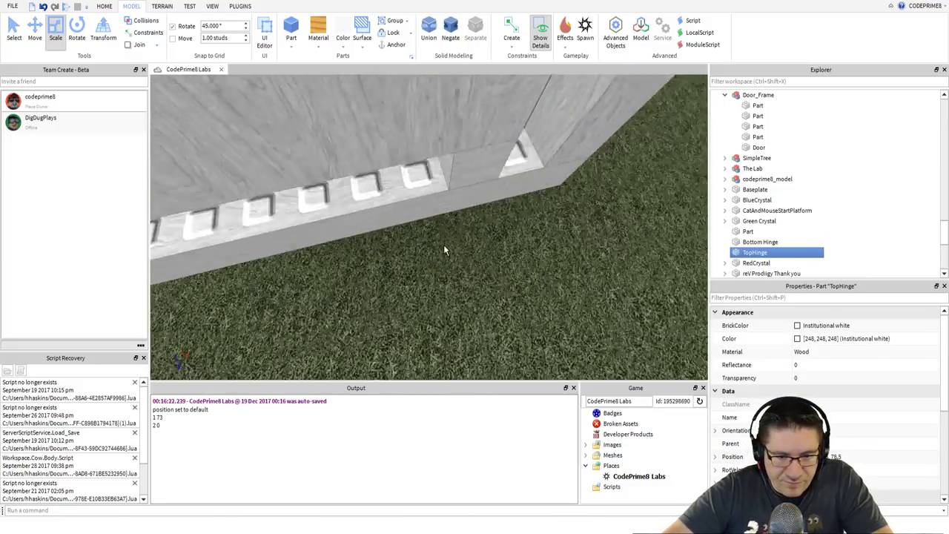
pyautogui.scroll(-3, 435, 236)
pyautogui.click(478, 202)
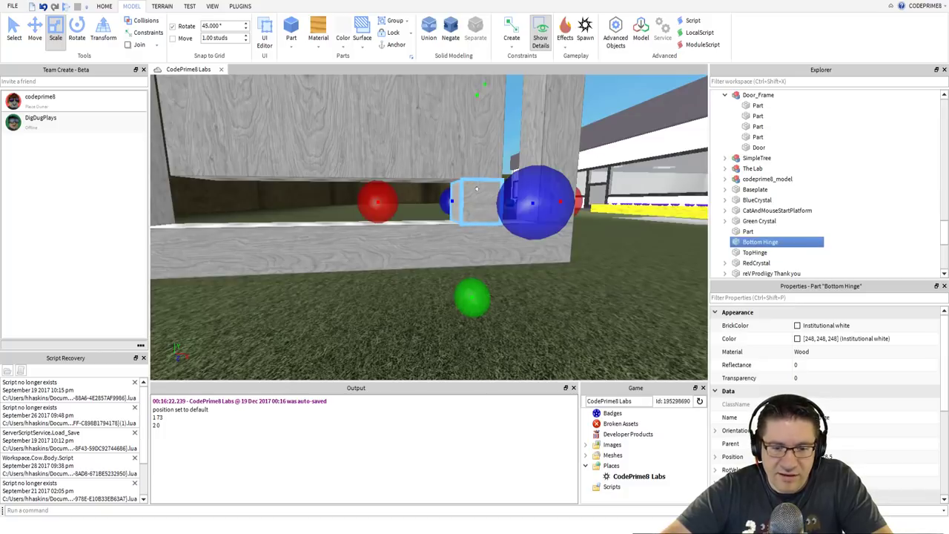
pyautogui.moveTo(474, 85); pyautogui.dragTo(413, 174)
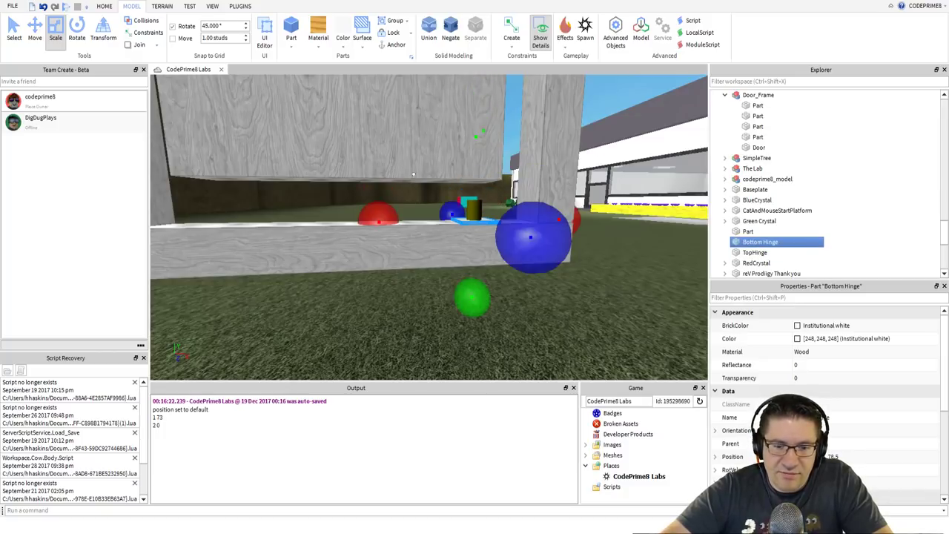
# - Select the Door part inside Door_Frame and extend its lower edge down to just above the bottom beam
pyautogui.click(393, 176)
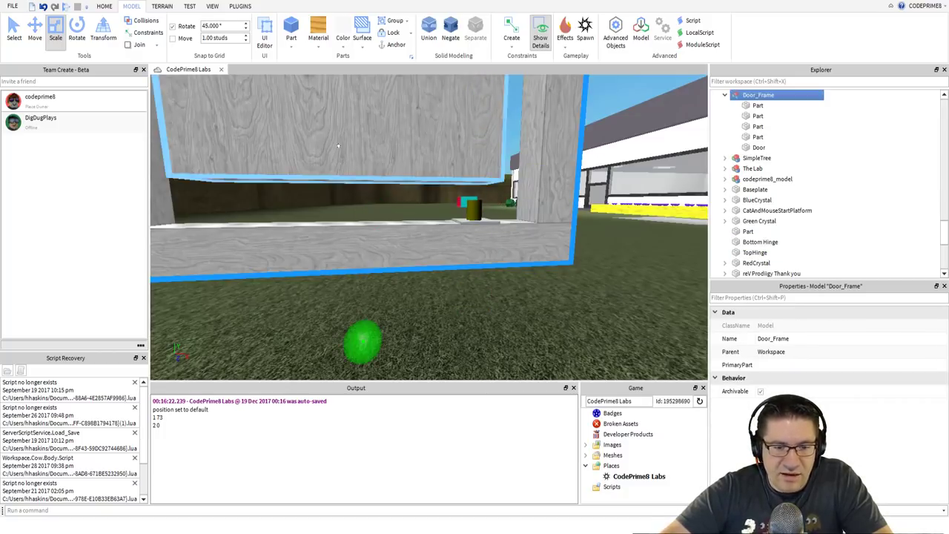
pyautogui.scroll(-1, 344, 228)
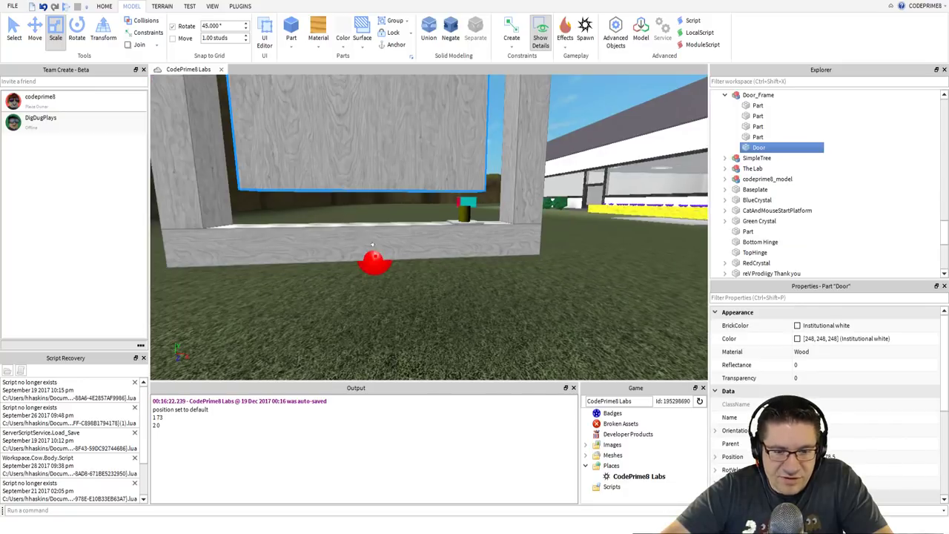
pyautogui.moveTo(373, 256); pyautogui.dragTo(381, 281)
# - Extend the Door part's upper edge up to the frame's top beam
pyautogui.scroll(4, 479, 271)
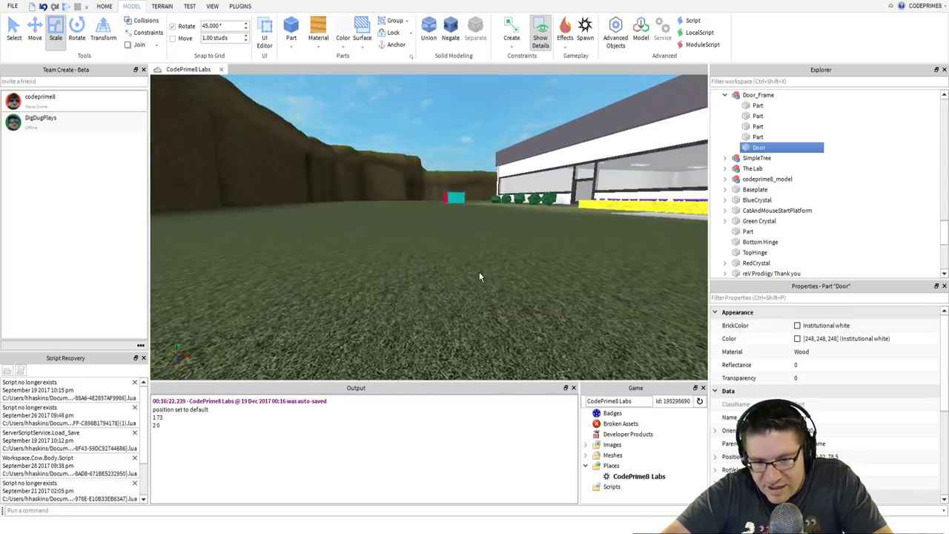
pyautogui.scroll(-2, 479, 271)
pyautogui.moveTo(471, 263)
pyautogui.mouseDown(button='right')
pyautogui.moveTo(479, 271)
pyautogui.moveTo(471, 263)
pyautogui.mouseUp(button='right')
pyautogui.scroll(-3, 479, 272)
pyautogui.scroll(3, 478, 271)
pyautogui.click(387, 295)
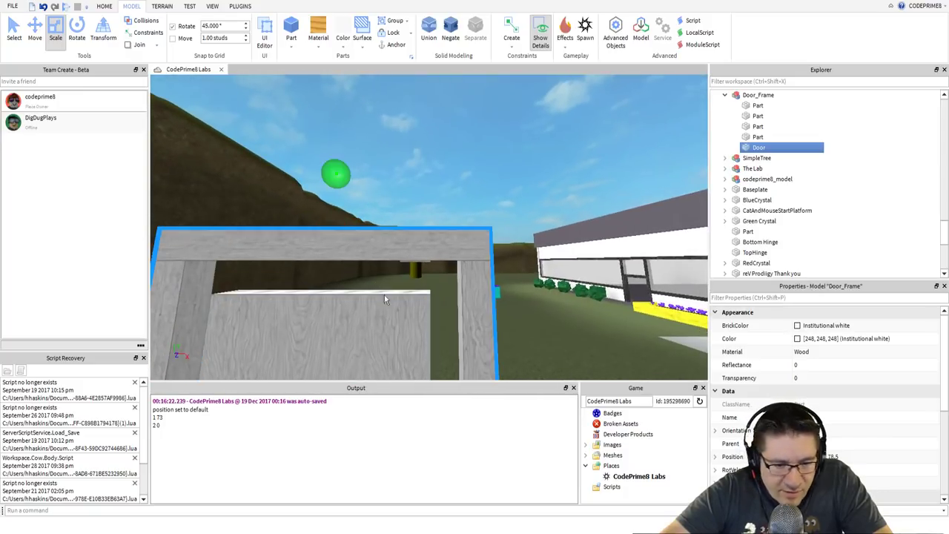
pyautogui.click(335, 300)
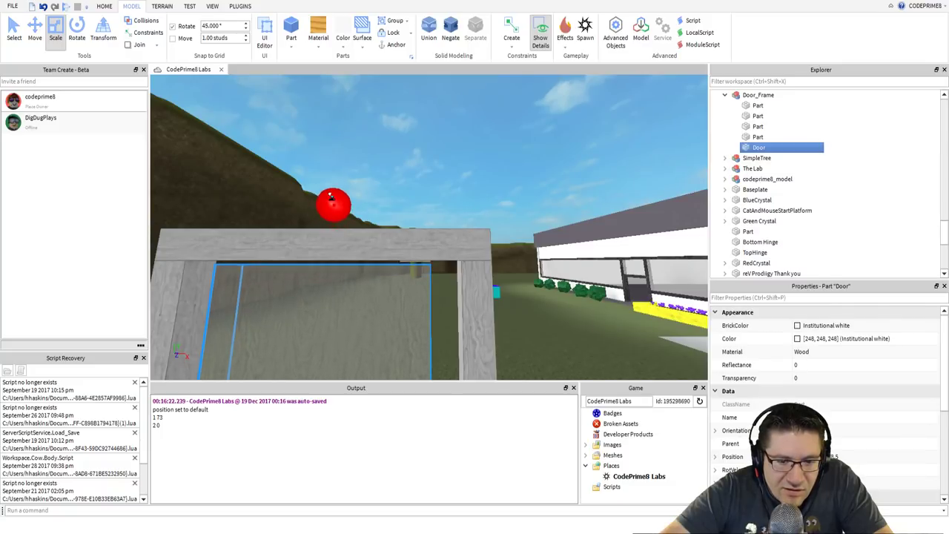
pyautogui.scroll(5, 405, 215)
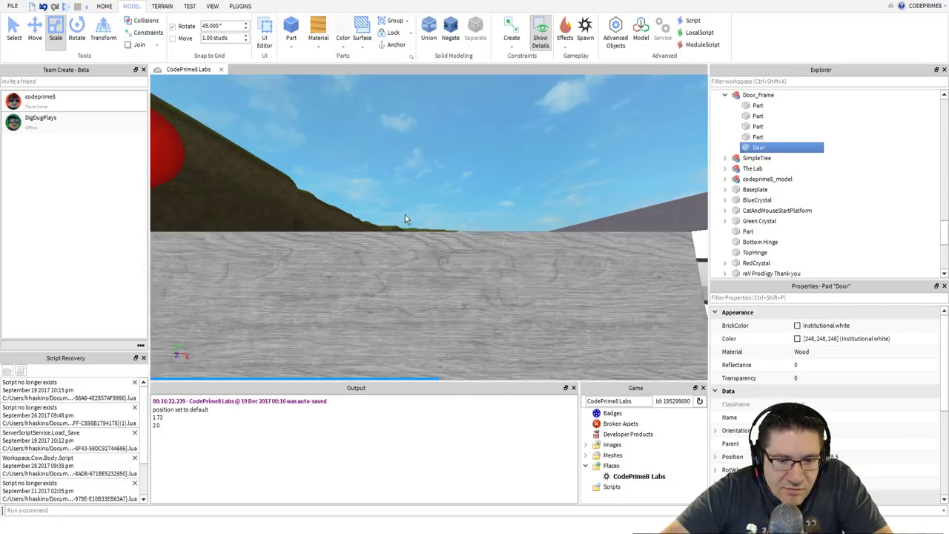
pyautogui.scroll(-5, 404, 217)
pyautogui.scroll(3, 404, 217)
pyautogui.moveTo(404, 217); pyautogui.dragTo(408, 245, button='right')
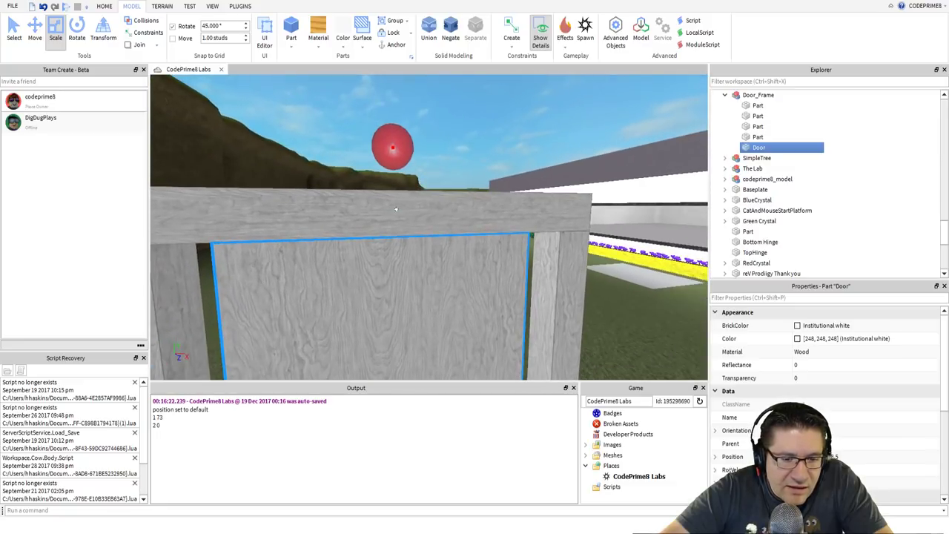
# - Widen the Door part on its opening side until it nearly reaches the frame post opposite the hinges
pyautogui.click(487, 207)
pyautogui.moveTo(484, 208)
pyautogui.mouseDown(button='right')
pyautogui.moveTo(487, 216)
pyautogui.moveTo(479, 207)
pyautogui.mouseUp(button='right')
pyautogui.press('d')
pyautogui.scroll(-4, 479, 211)
pyautogui.scroll(2, 478, 207)
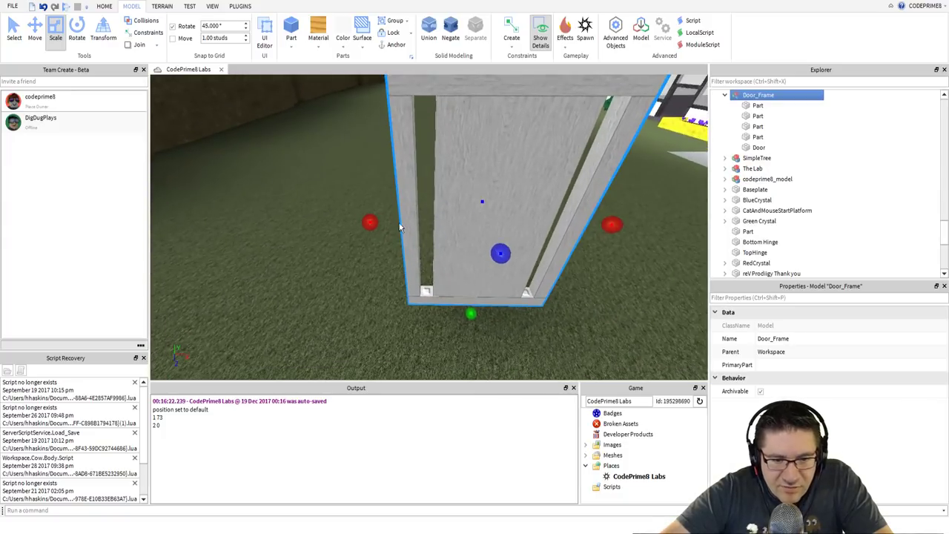
pyautogui.click(468, 207)
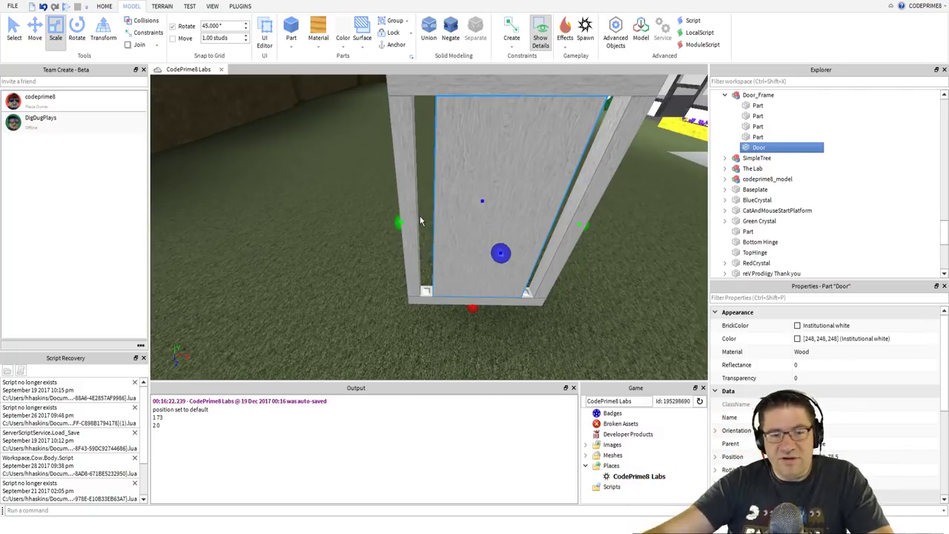
pyautogui.moveTo(394, 210); pyautogui.dragTo(378, 212)
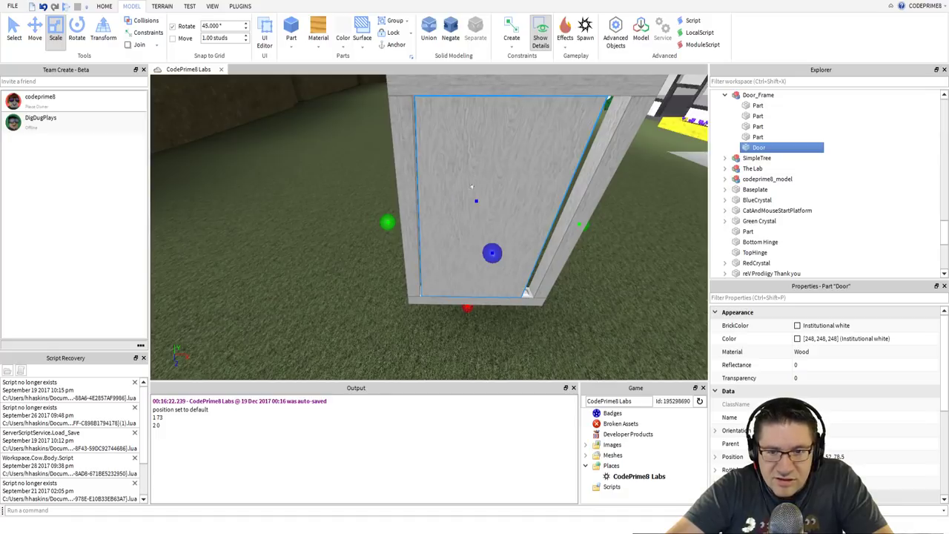
# - Fine-tune the Door's opening-side and upper edges, leaving narrow clearance gaps to the frame
pyautogui.moveTo(551, 195); pyautogui.dragTo(552, 179, button='right')
pyautogui.scroll(4, 552, 183)
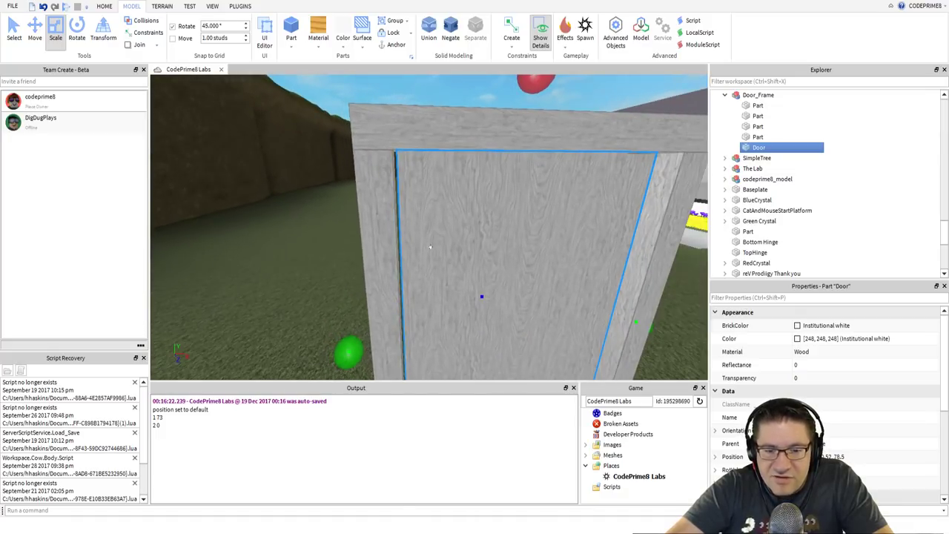
pyautogui.moveTo(339, 339); pyautogui.dragTo(341, 340)
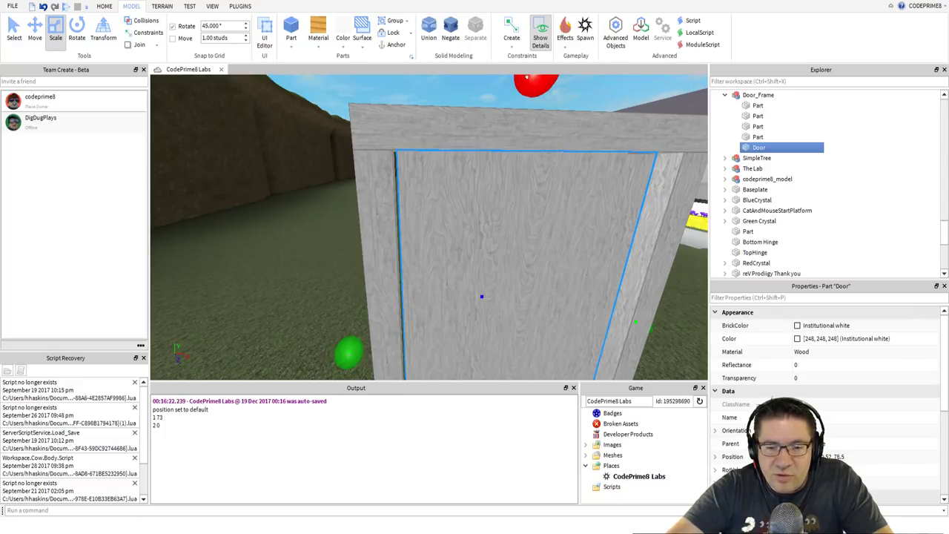
pyautogui.moveTo(527, 76); pyautogui.dragTo(527, 76)
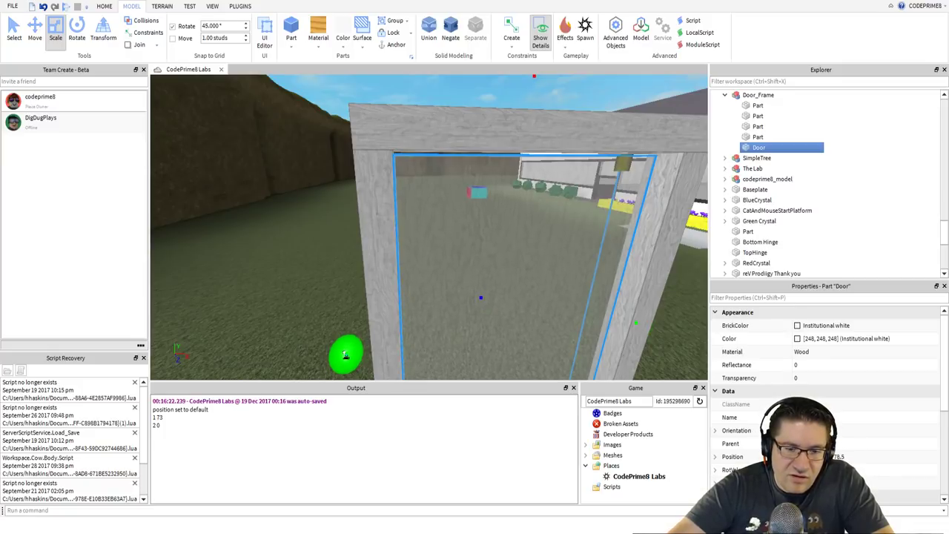
pyautogui.moveTo(345, 355); pyautogui.dragTo(348, 355)
# - Turn on move snapping at 1 stud and widen the hinge-side frame post inward to meet the door
pyautogui.press('d')
pyautogui.moveTo(523, 338); pyautogui.dragTo(523, 338, button='right')
pyautogui.press('s')
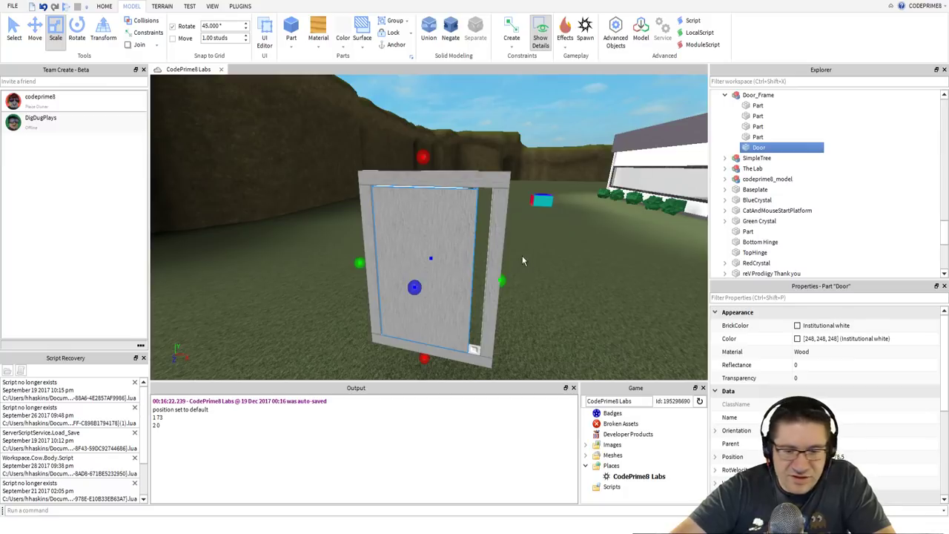
pyautogui.click(490, 258)
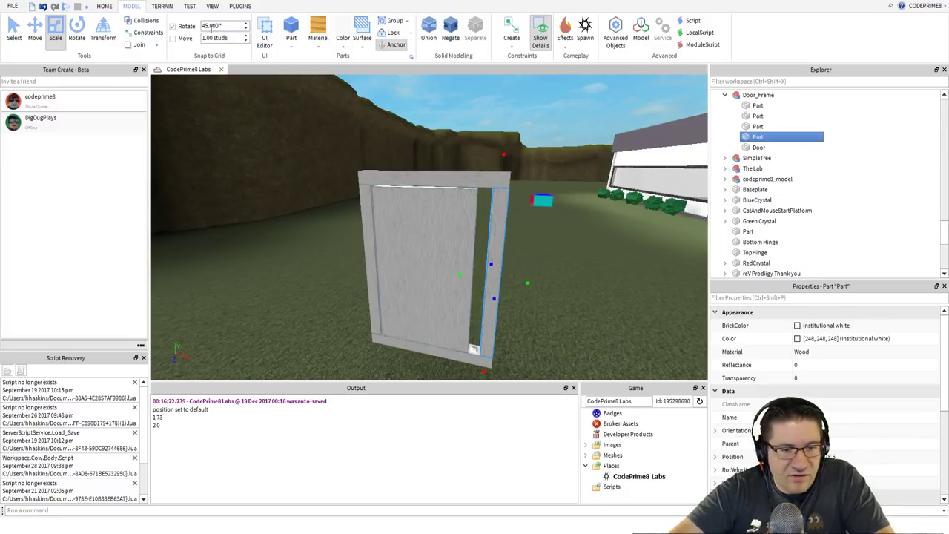
pyautogui.click(172, 39)
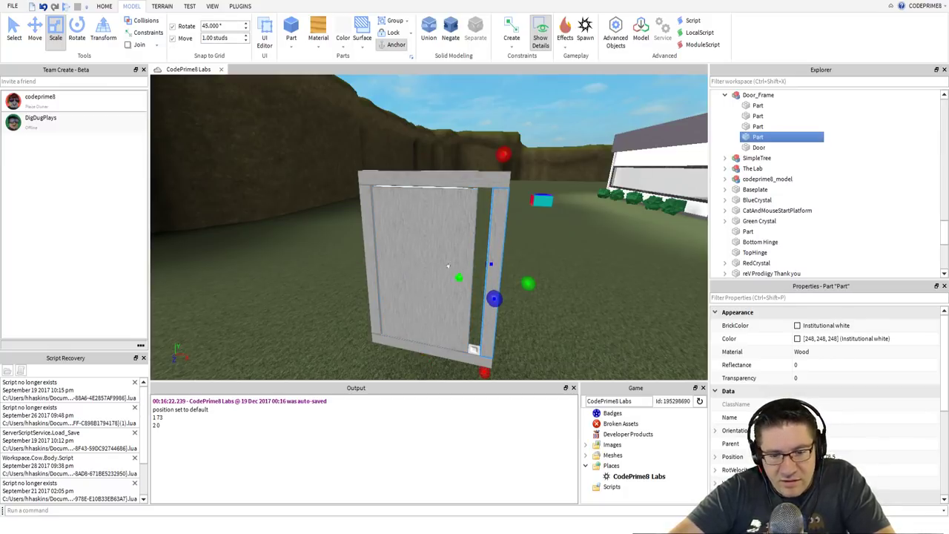
pyautogui.moveTo(457, 276); pyautogui.dragTo(442, 263)
# - Scale the outer face of the hinge-side post inward to make the post narrow again
pyautogui.scroll(3, 442, 263)
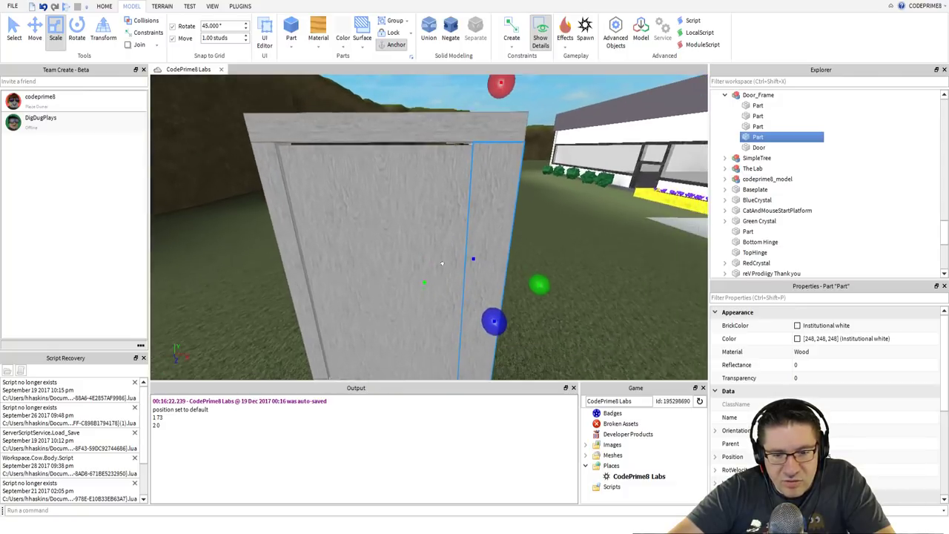
pyautogui.scroll(3, 442, 263)
pyautogui.moveTo(441, 263); pyautogui.dragTo(443, 262, button='right')
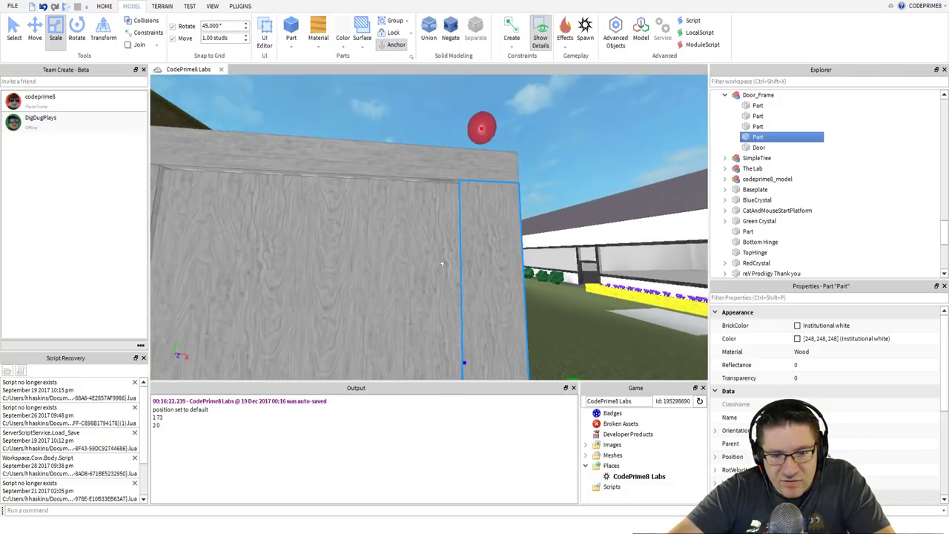
pyautogui.scroll(-4, 443, 262)
pyautogui.scroll(1, 442, 262)
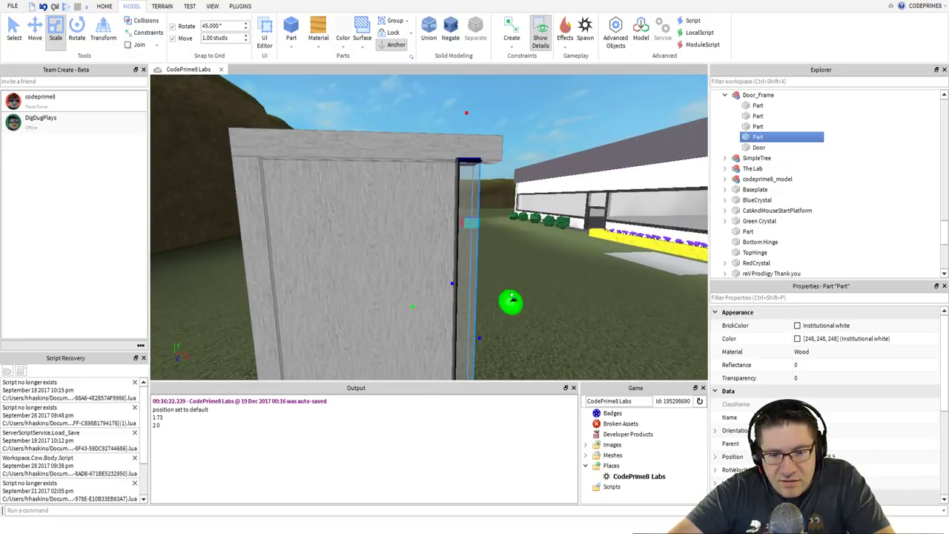
# - Shorten the hinge-side ends of the frame's top and bottom beams to line up with the post's outer face
pyautogui.click(471, 140)
pyautogui.click(471, 140)
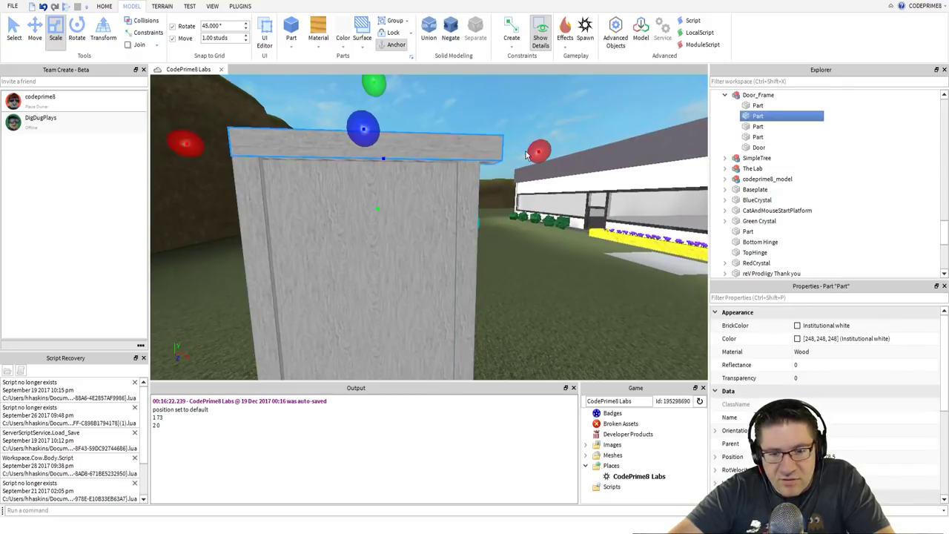
pyautogui.moveTo(502, 238); pyautogui.dragTo(502, 238, button='right')
pyautogui.scroll(2, 503, 238)
pyautogui.click(502, 223)
pyautogui.click(489, 215)
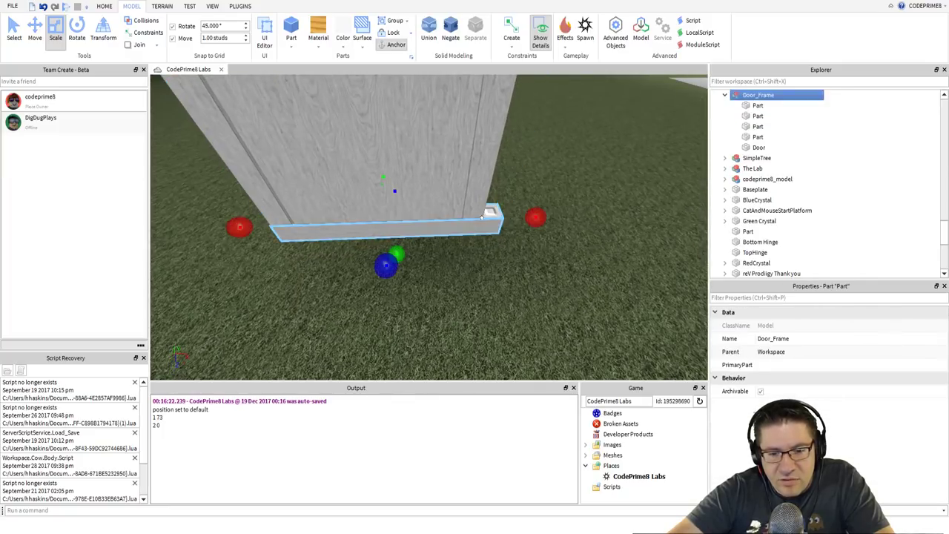
pyautogui.moveTo(508, 209); pyautogui.dragTo(508, 209)
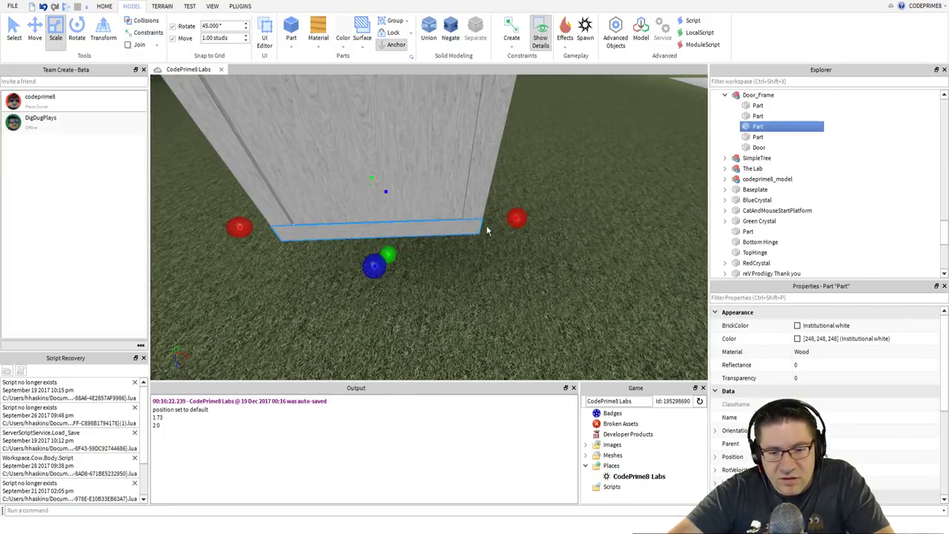
pyautogui.moveTo(485, 227); pyautogui.dragTo(485, 226, button='right')
pyautogui.scroll(3, 486, 227)
pyautogui.scroll(-2, 486, 227)
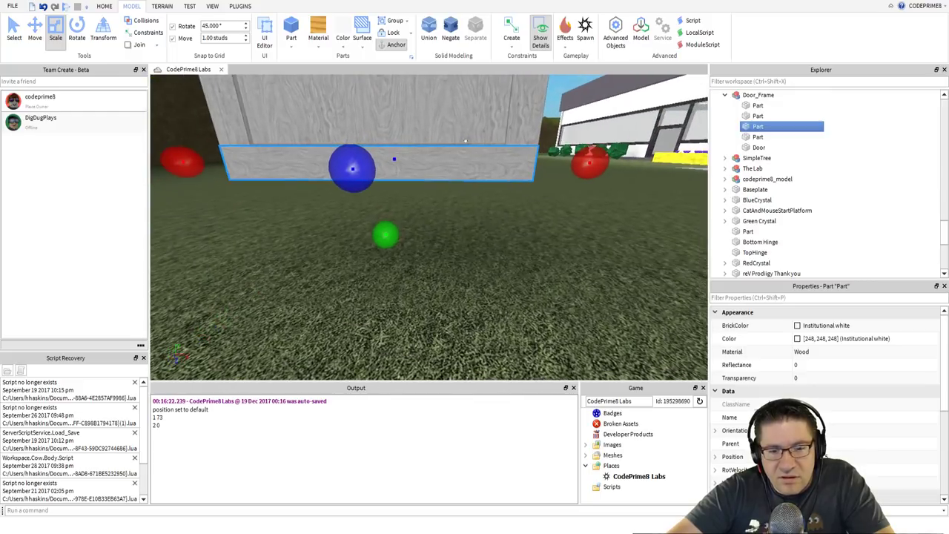
# - Select the Door part and scale its hinge-side edge slightly inward for clearance from the post
pyautogui.click(289, 83)
pyautogui.keyDown('alt'); pyautogui.click(290, 83); pyautogui.keyUp('alt')
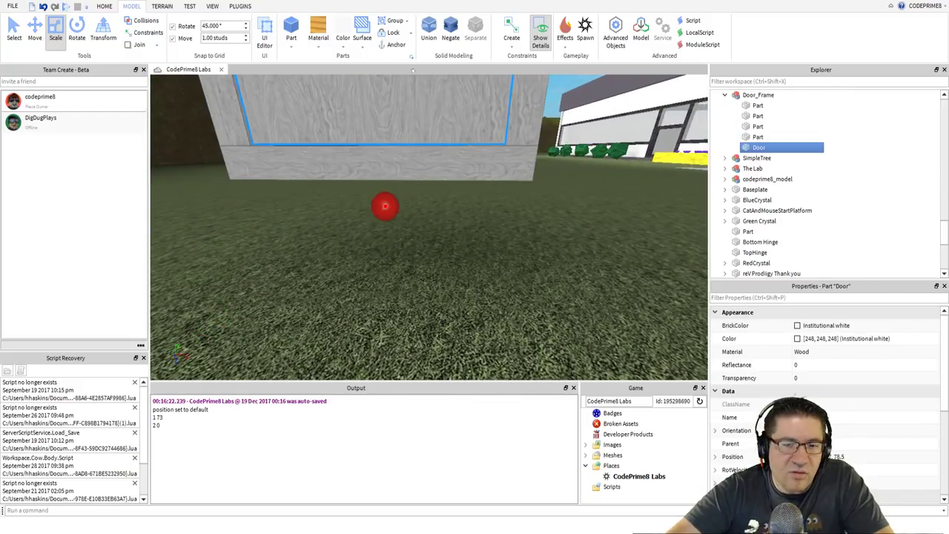
pyautogui.moveTo(413, 71); pyautogui.dragTo(431, 78, button='right')
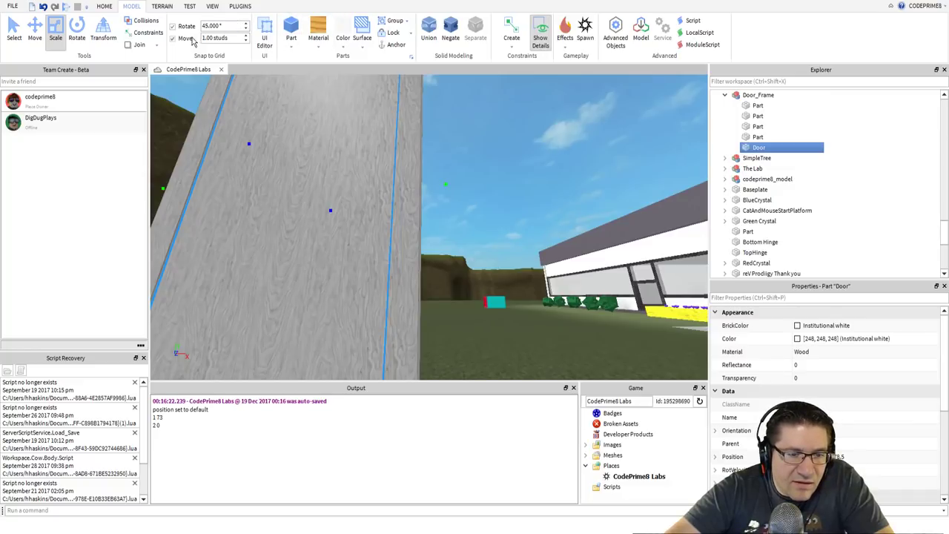
pyautogui.moveTo(445, 184); pyautogui.dragTo(442, 184)
# - Start a play test and walk the character up to the door to push it from the front
pyautogui.moveTo(445, 185); pyautogui.dragTo(448, 194, button='right')
pyautogui.press('a')
pyautogui.press('F5')
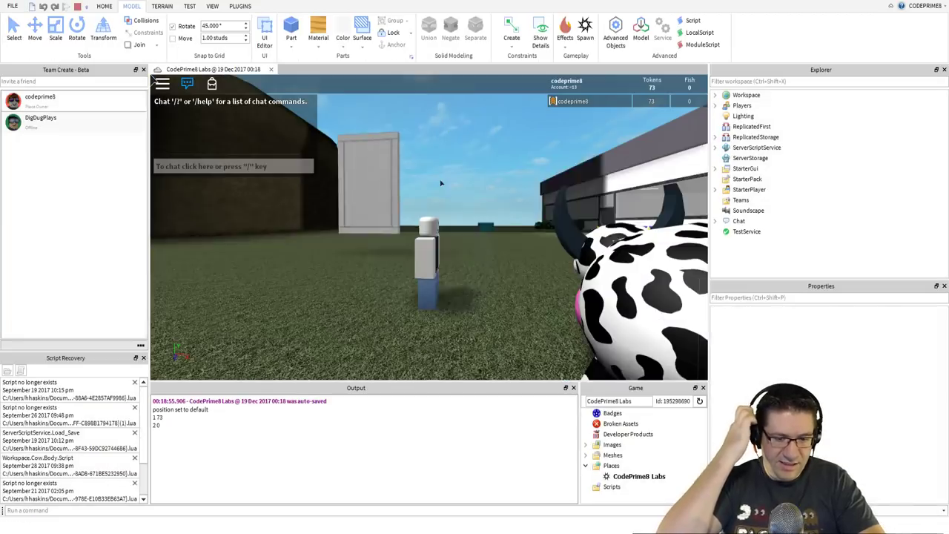
pyautogui.press('w')
pyautogui.press('w')
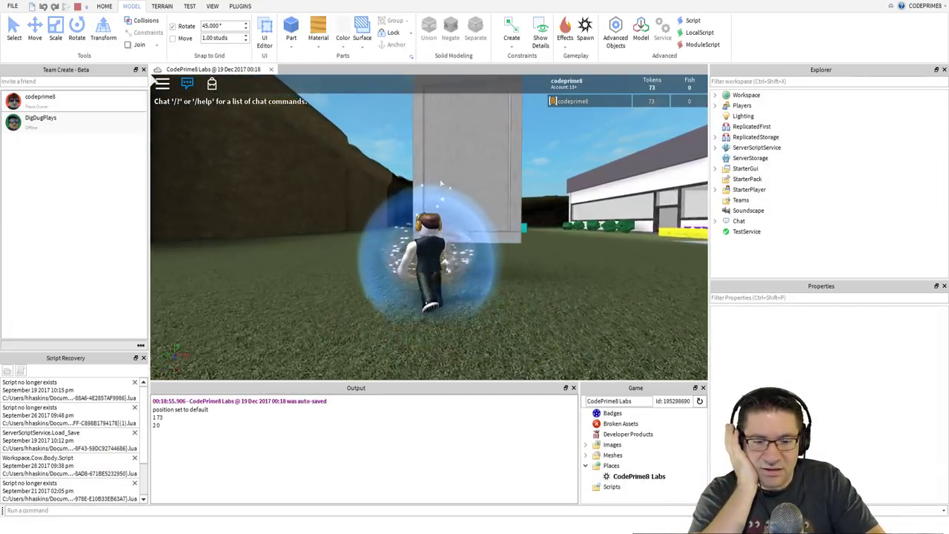
pyautogui.press('s')
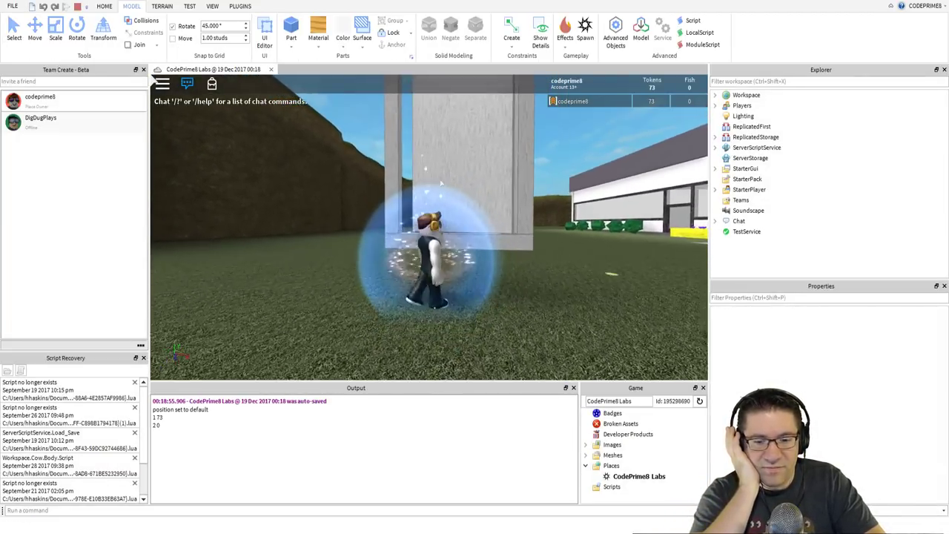
pyautogui.press('w')
pyautogui.press('space')
pyautogui.press('d')
pyautogui.press('s')
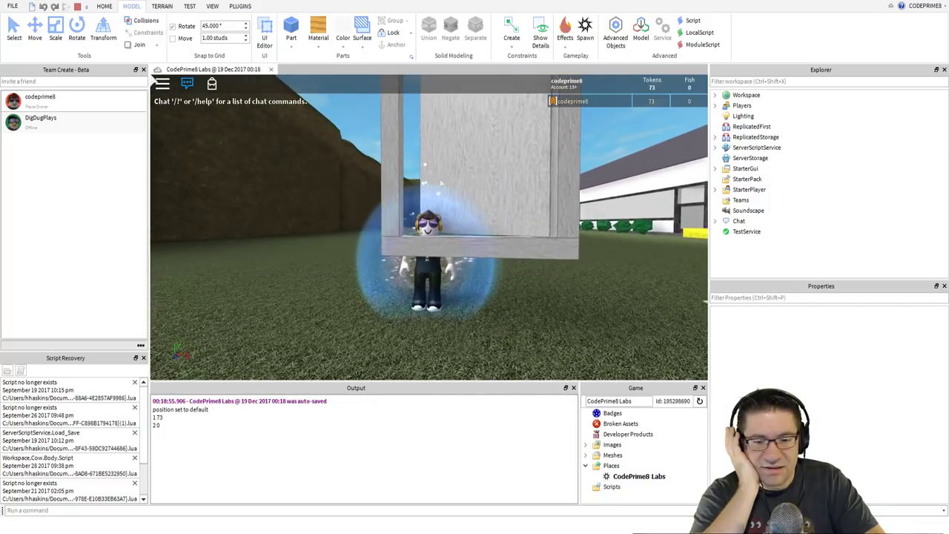
# - Walk the character through the frame, turn around, and push the door from the far side
pyautogui.press('w')
pyautogui.press('d')
pyautogui.scroll(-3, 441, 183)
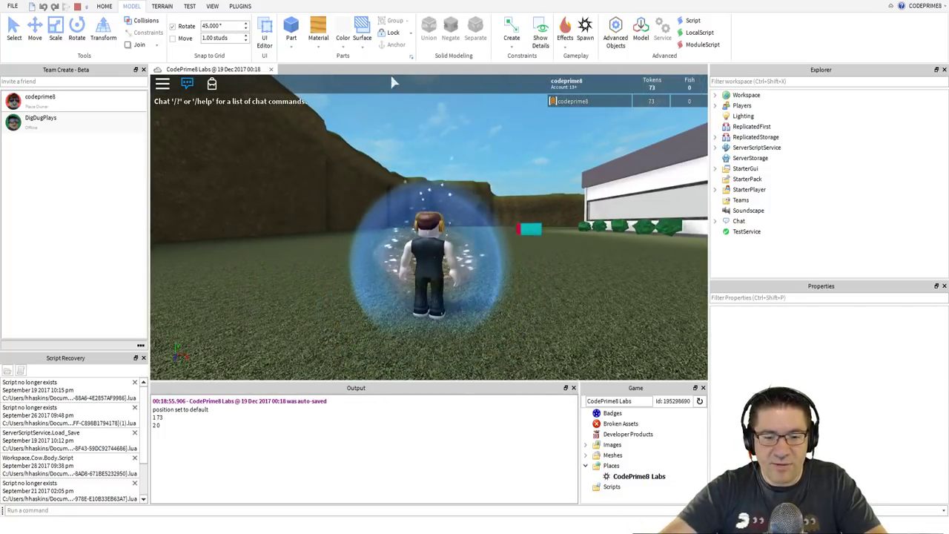
pyautogui.moveTo(493, 201); pyautogui.dragTo(493, 201, button='right')
pyautogui.press('w')
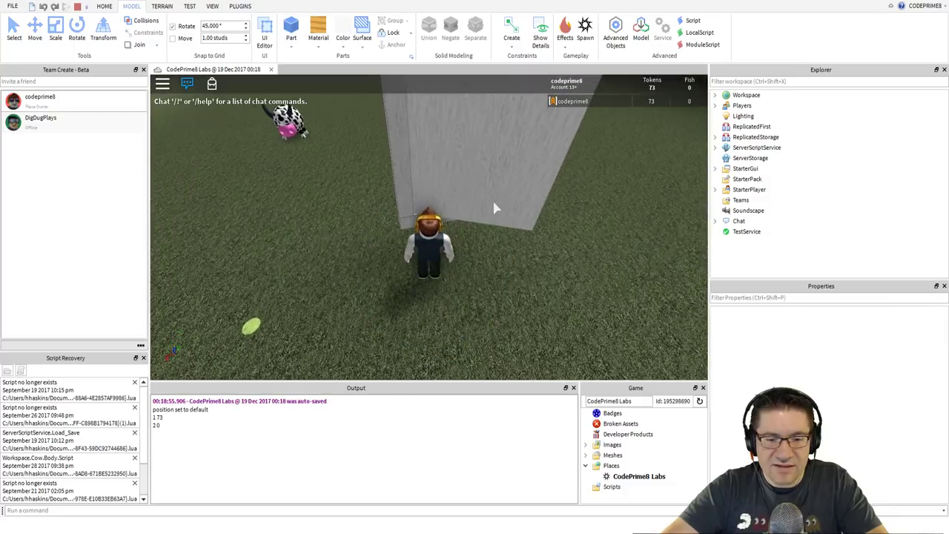
pyautogui.press('d')
pyautogui.press('s')
pyautogui.press('w')
pyautogui.press('w')
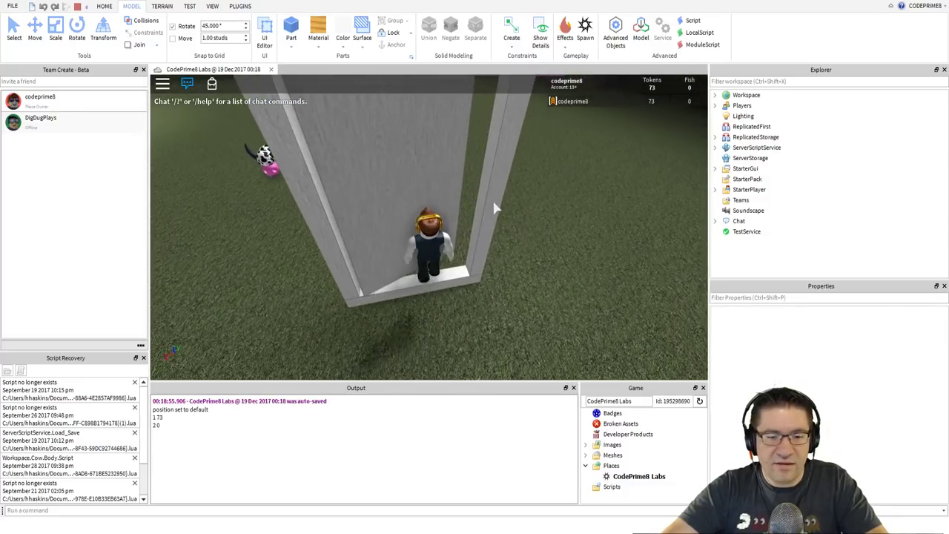
# - Walk the character against the open door and through the frame, back away from it, and stop the play test
pyautogui.moveTo(496, 209); pyautogui.dragTo(496, 208, button='right')
pyautogui.press('w')
pyautogui.press('w')
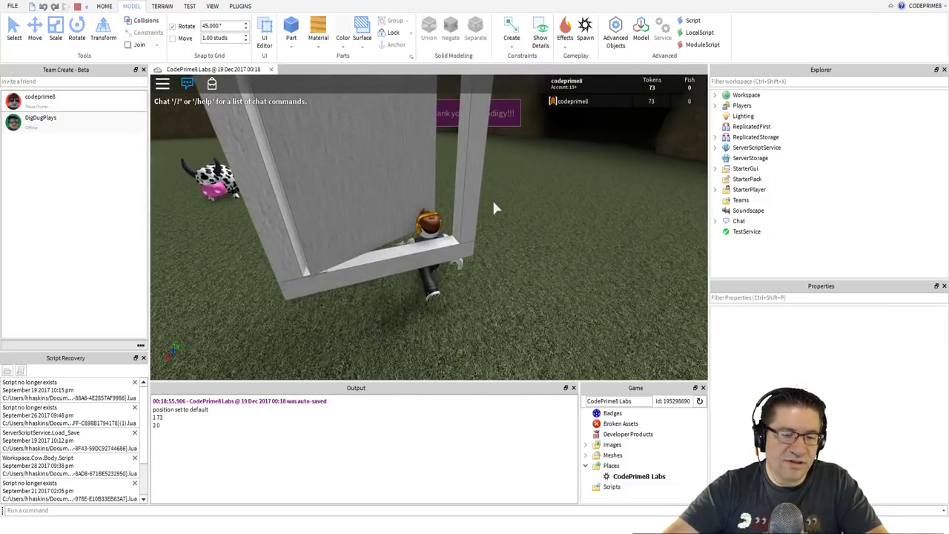
pyautogui.press('w')
pyautogui.press('s')
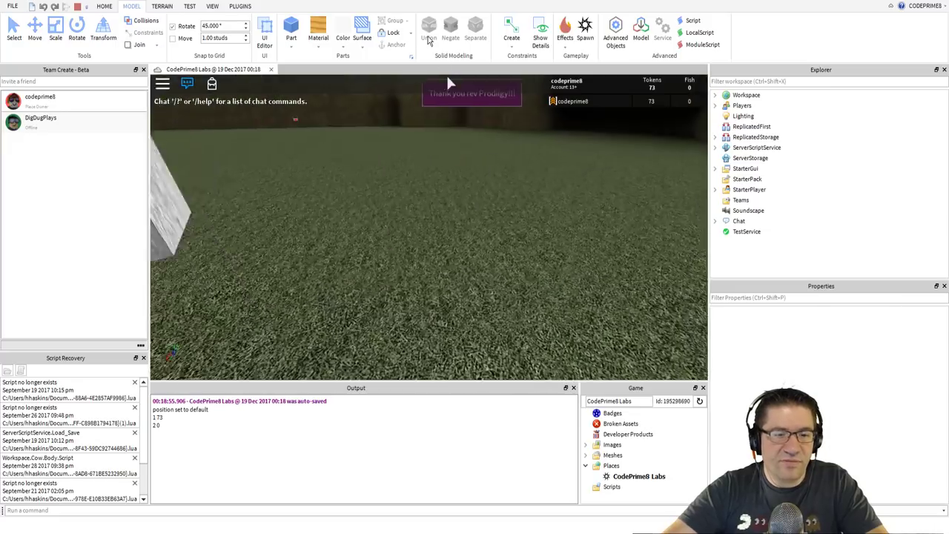
pyautogui.press('s')
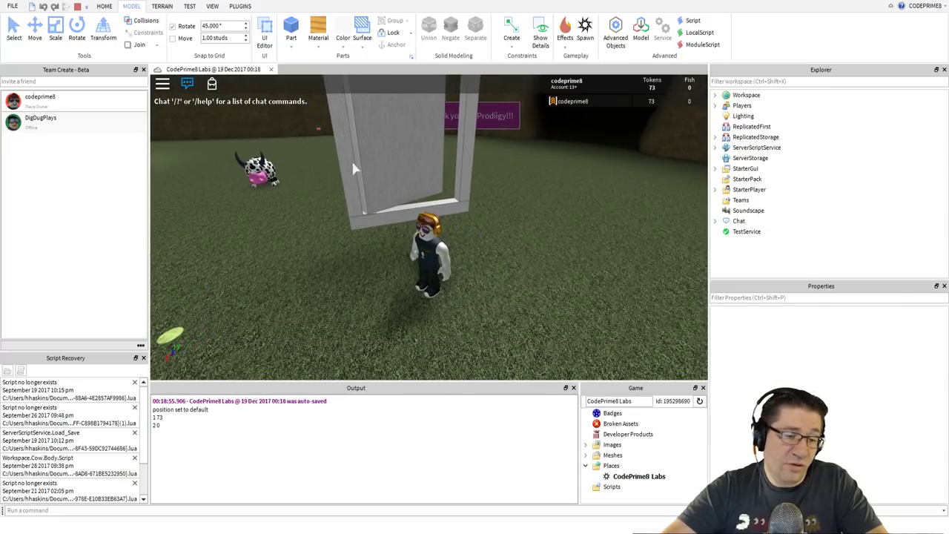
pyautogui.click(77, 6)
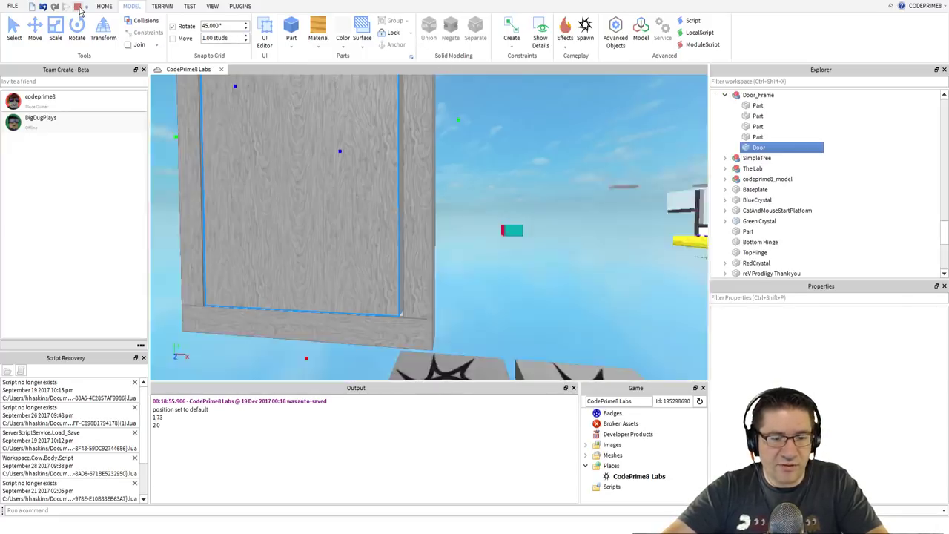
# - Scale the Door part's hinge-side edge further inward to widen the gap beside the post
pyautogui.moveTo(398, 212); pyautogui.dragTo(416, 216, button='right')
pyautogui.press('d')
pyautogui.press('s')
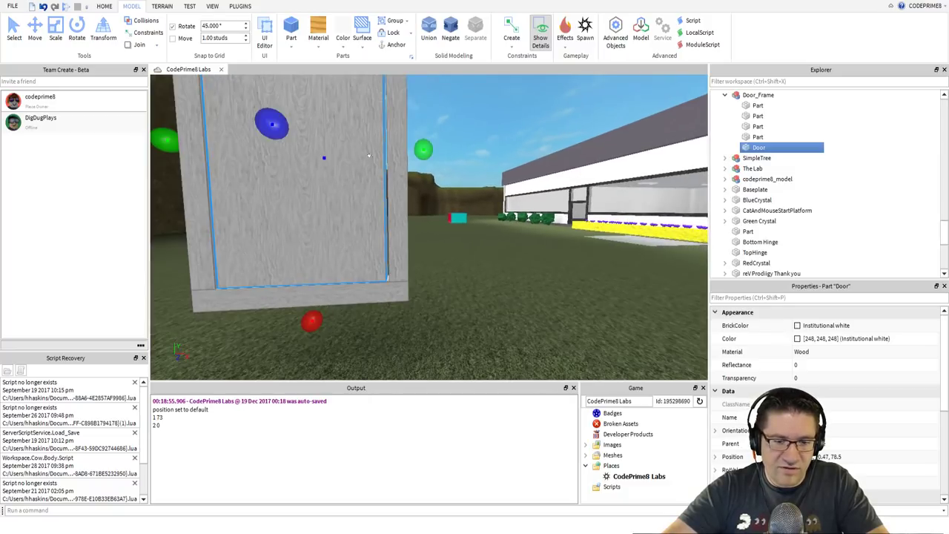
pyautogui.moveTo(415, 142); pyautogui.dragTo(415, 142)
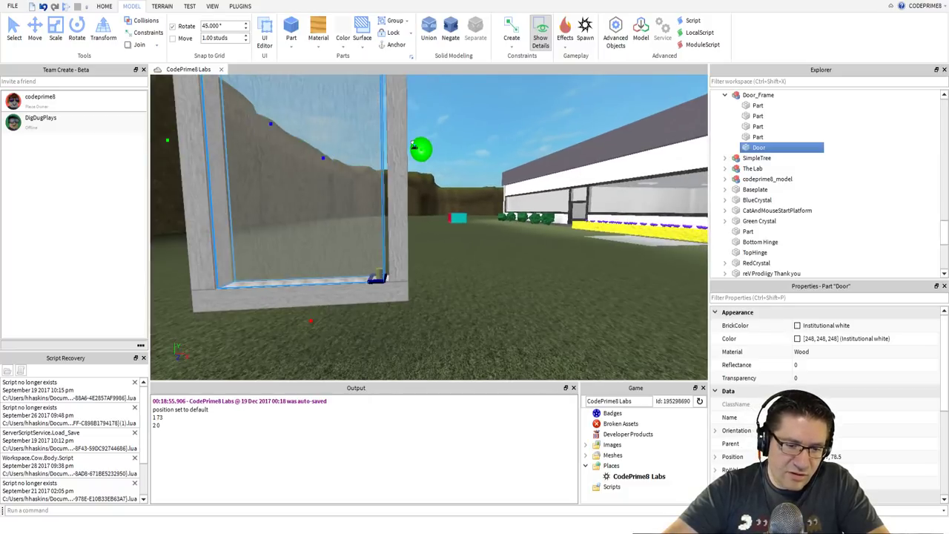
pyautogui.hotkey('ctrl', '3')
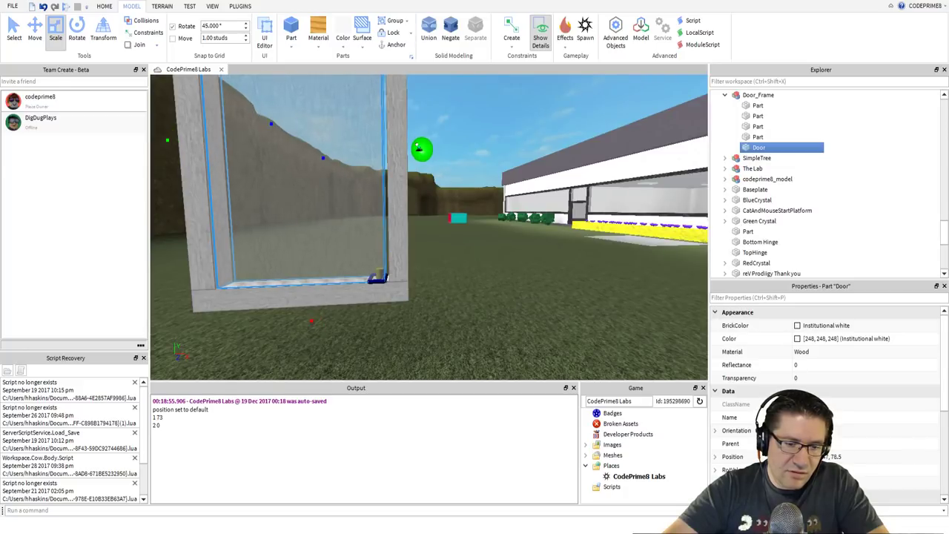
pyautogui.moveTo(418, 148); pyautogui.dragTo(425, 149)
# - Thin the Door part by scaling its front and back faces slightly inward so it sits within the frame's depth
pyautogui.press('d')
pyautogui.moveTo(425, 149)
pyautogui.mouseDown(button='right')
pyautogui.moveTo(436, 163)
pyautogui.moveTo(427, 148)
pyautogui.mouseUp(button='right')
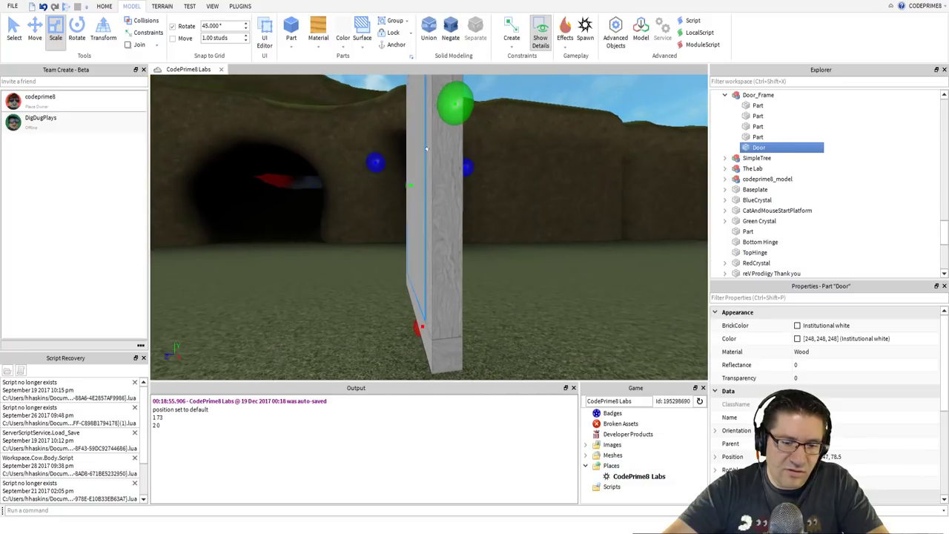
pyautogui.moveTo(369, 153); pyautogui.dragTo(375, 157)
pyautogui.moveTo(375, 157); pyautogui.dragTo(423, 140, button='right')
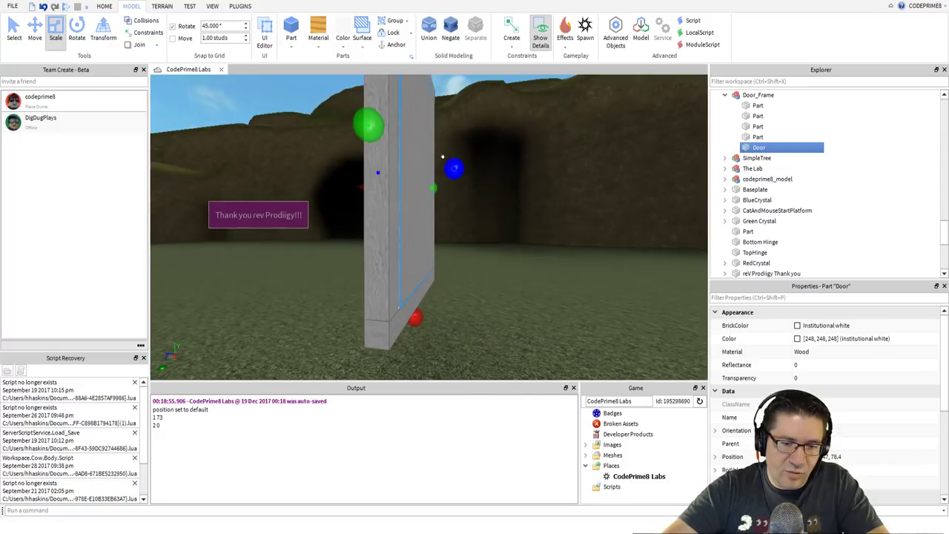
pyautogui.moveTo(442, 156); pyautogui.dragTo(445, 163)
pyautogui.moveTo(445, 165); pyautogui.dragTo(418, 165, button='right')
pyautogui.press('a')
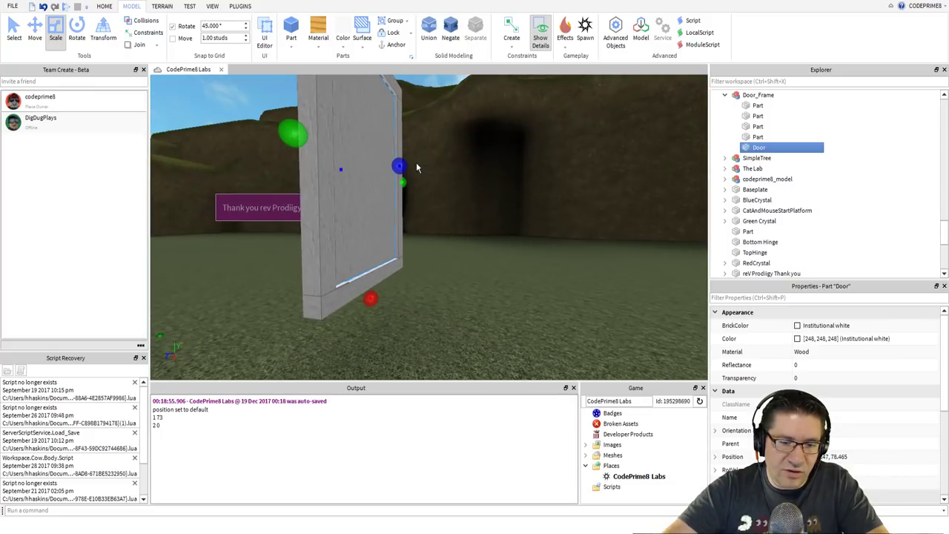
pyautogui.moveTo(393, 157); pyautogui.dragTo(393, 158)
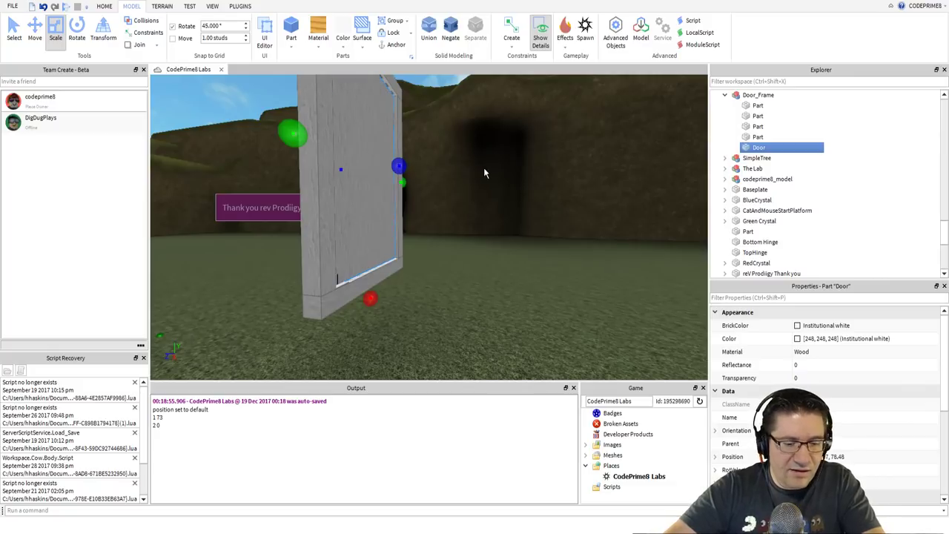
# - Start a play test and walk the character into the resized door to push it open
pyautogui.moveTo(484, 173); pyautogui.dragTo(477, 159, button='right')
pyautogui.press('F5')
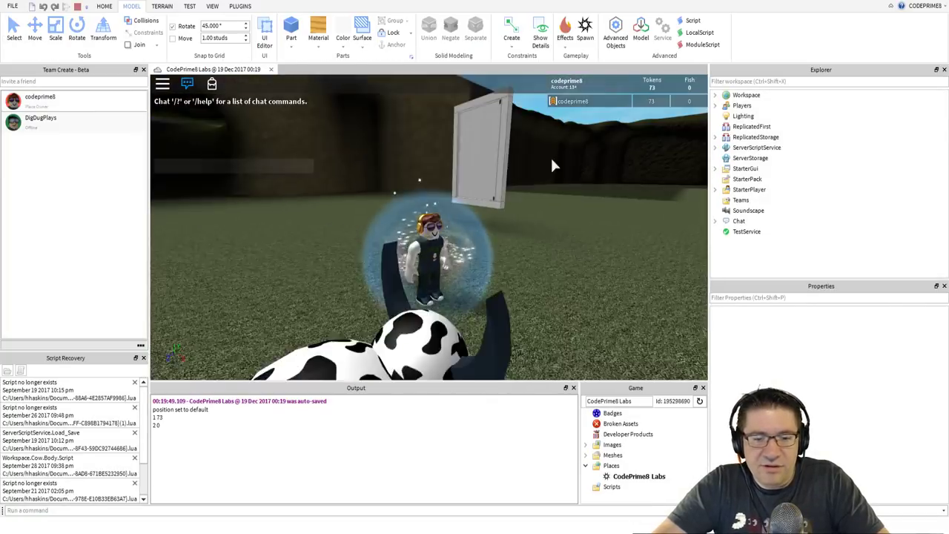
pyautogui.scroll(5, 552, 160)
pyautogui.press('w')
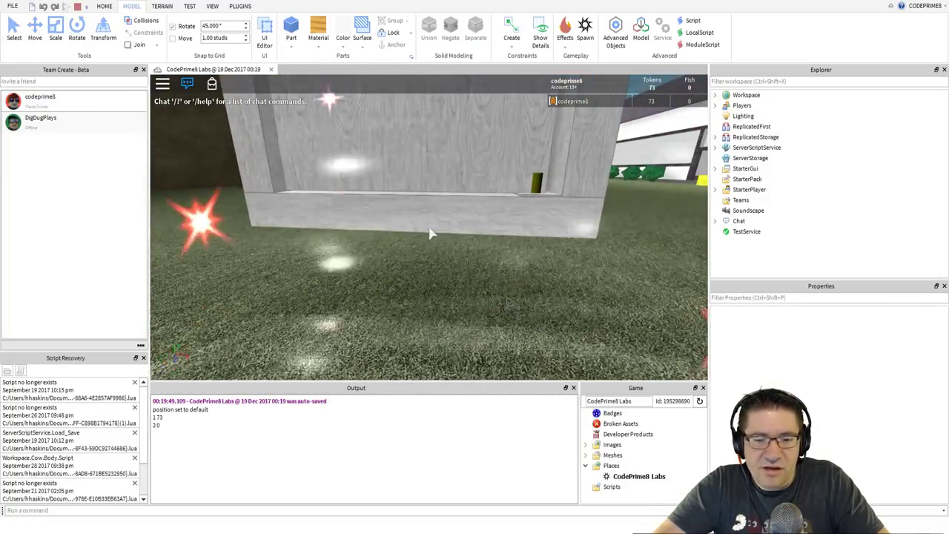
pyautogui.scroll(-6, 432, 233)
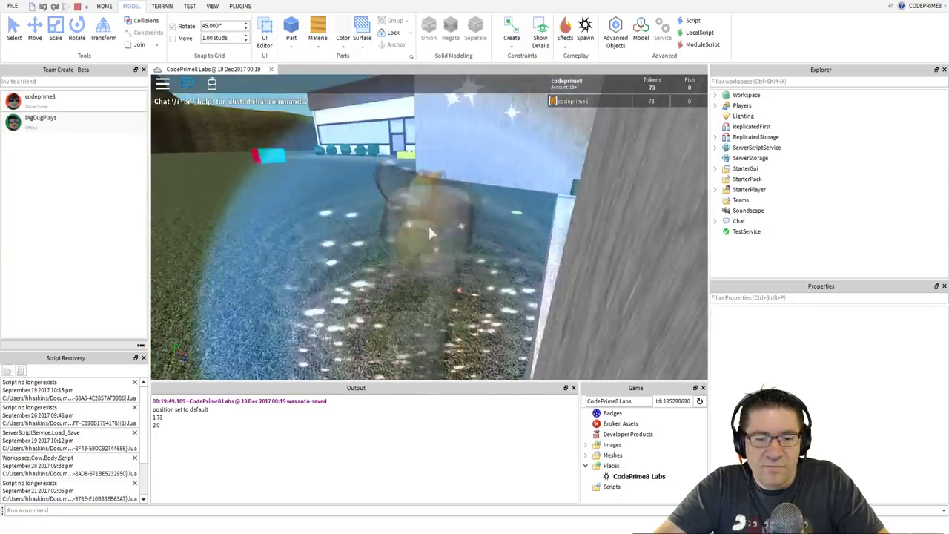
pyautogui.press('a')
pyautogui.press('w')
# - Jump and walk the character through the doorway to check the door's swing from both sides, and stop the play test
pyautogui.moveTo(430, 232); pyautogui.dragTo(431, 233, button='right')
pyautogui.scroll(-2, 431, 233)
pyautogui.press('space')
pyautogui.press('space')
pyautogui.press('d')
pyautogui.press('w')
pyautogui.press('space')
pyautogui.press('s')
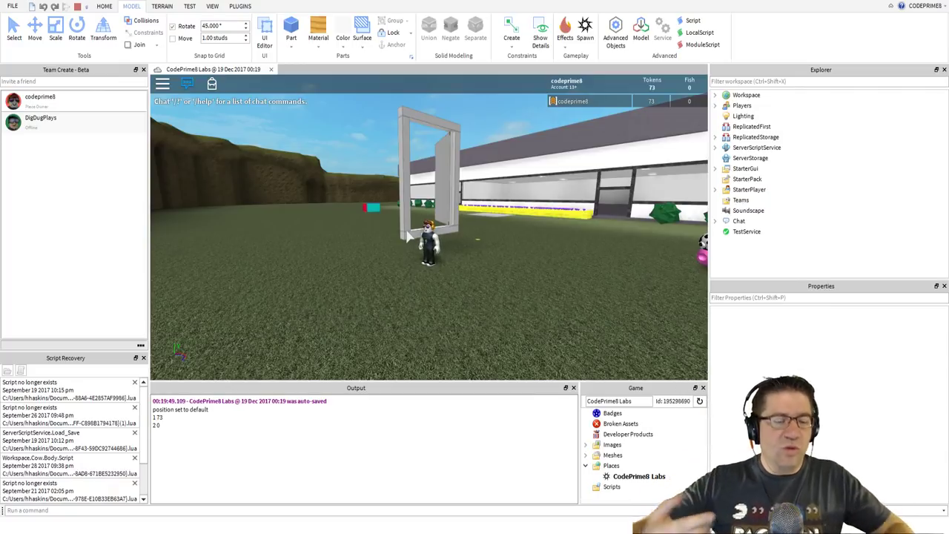
pyautogui.moveTo(431, 227); pyautogui.dragTo(431, 227, button='right')
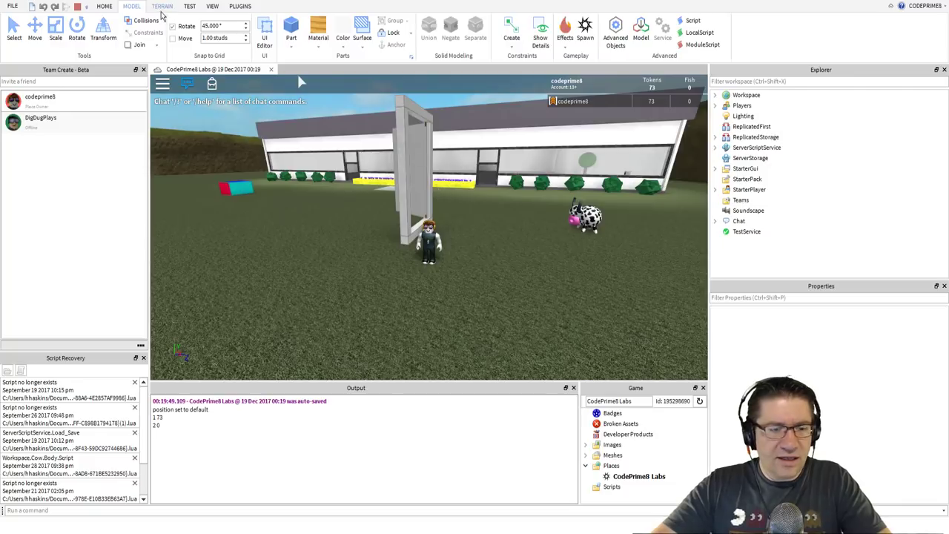
pyautogui.click(79, 8)
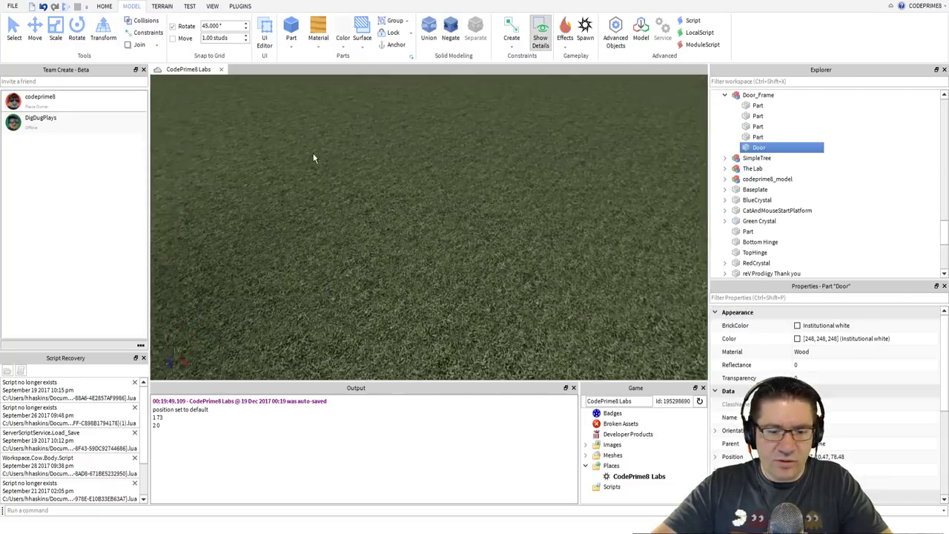
# - Delete the TopHinge part at the door's upper corner
pyautogui.moveTo(312, 153); pyautogui.dragTo(303, 144, button='right')
pyautogui.scroll(-3, 302, 146)
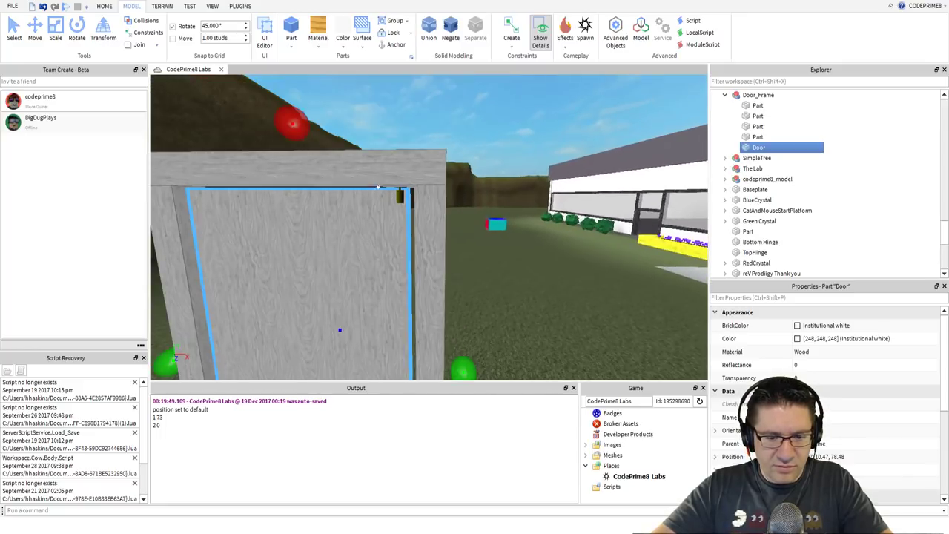
pyautogui.click(400, 195)
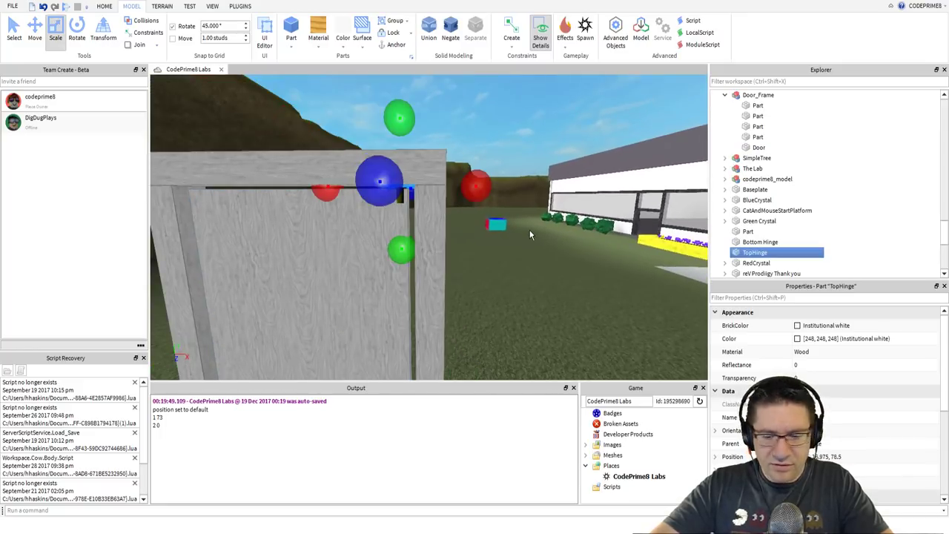
pyautogui.press('Delete')
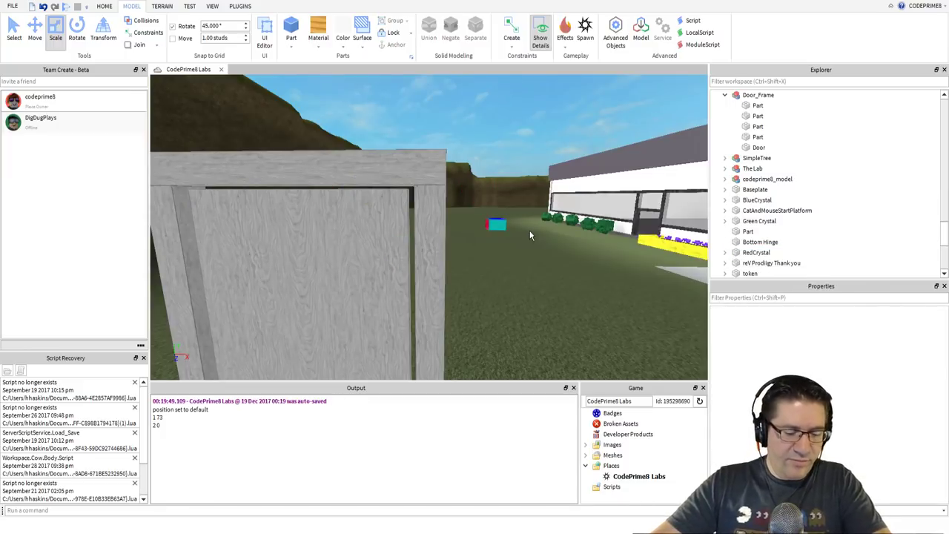
# - Start a play test with only the bottom hinge and walk the character through the door to the far side
pyautogui.press('F5')
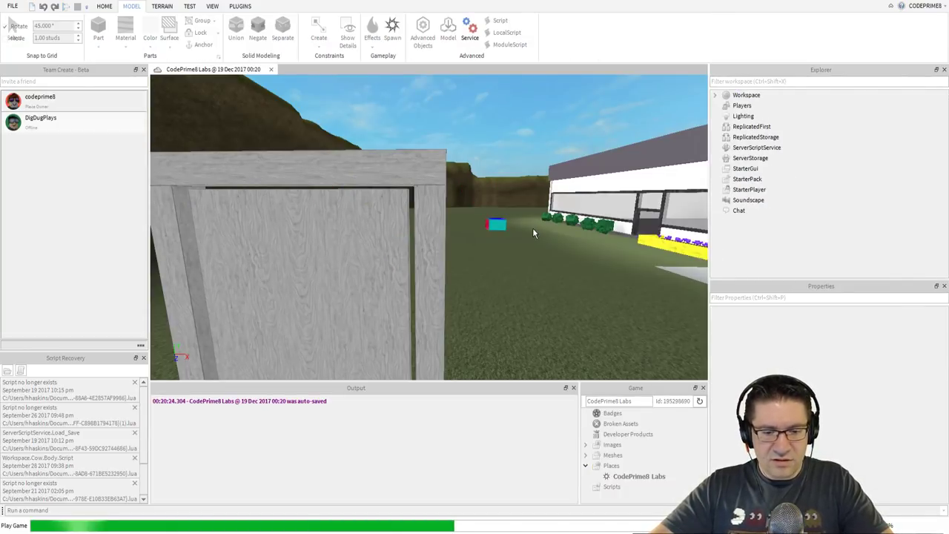
pyautogui.press('w')
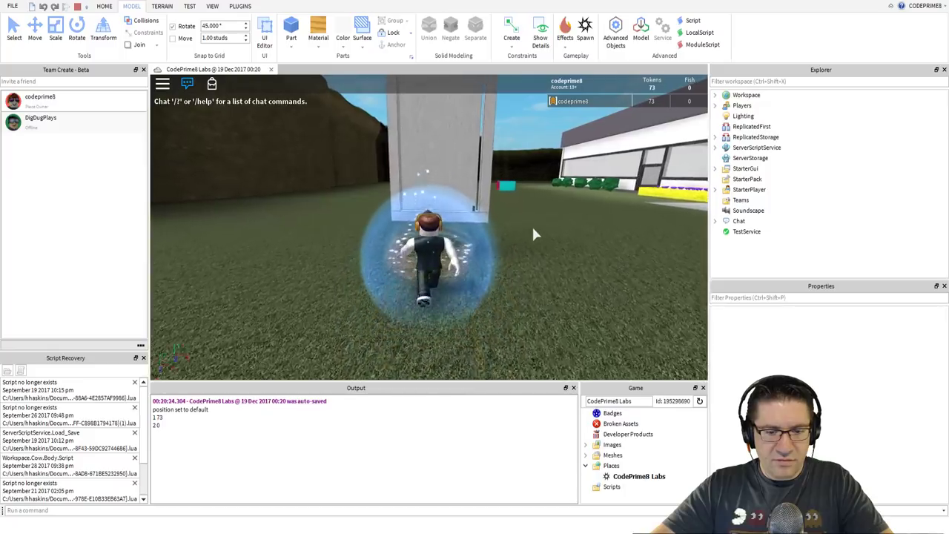
pyautogui.moveTo(536, 235); pyautogui.dragTo(536, 235, button='right')
pyautogui.press('w')
pyautogui.press('w')
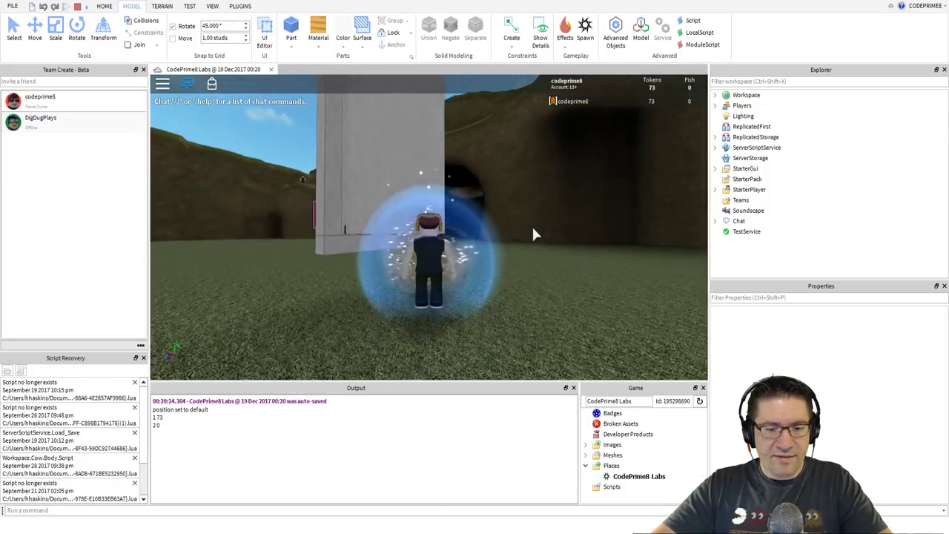
pyautogui.moveTo(533, 235); pyautogui.dragTo(533, 235, button='right')
pyautogui.press('w')
pyautogui.press('w')
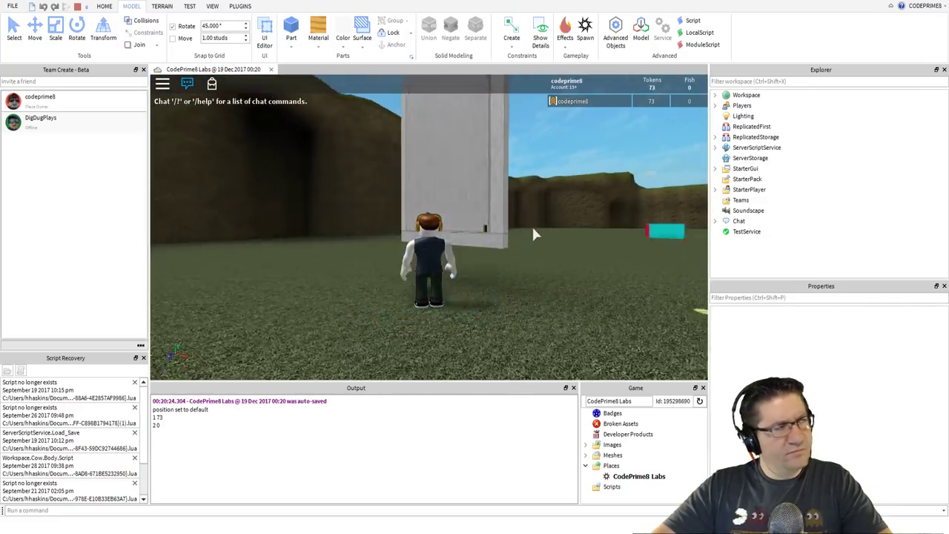
pyautogui.moveTo(533, 233); pyautogui.dragTo(533, 234, button='right')
pyautogui.press('w')
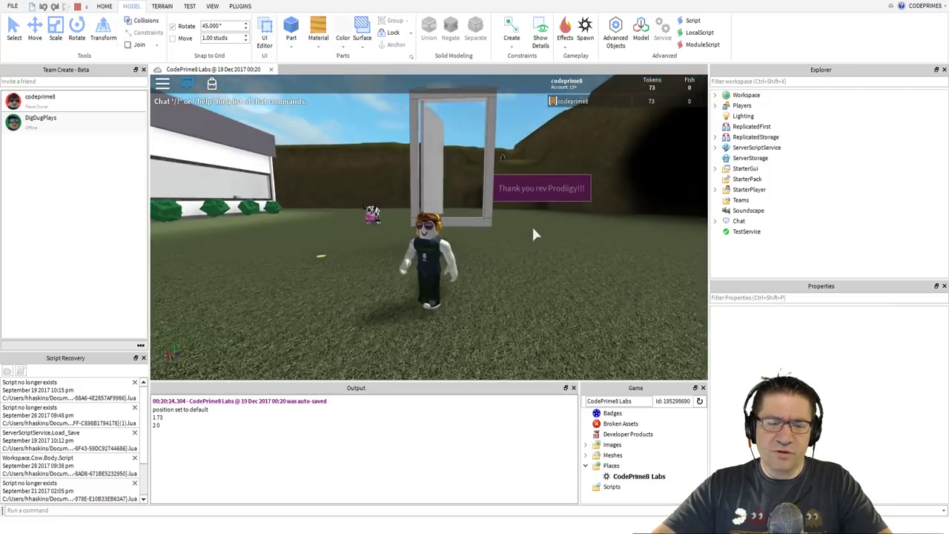
# - Jump the character over the sill and walk back through the frame from the far side
pyautogui.press('w')
pyautogui.press('space')
pyautogui.press('w')
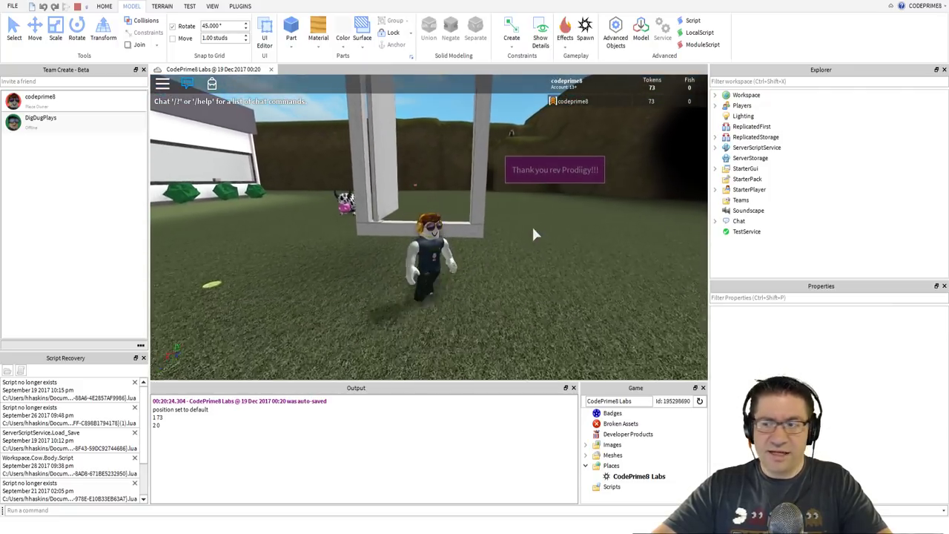
pyautogui.press('w')
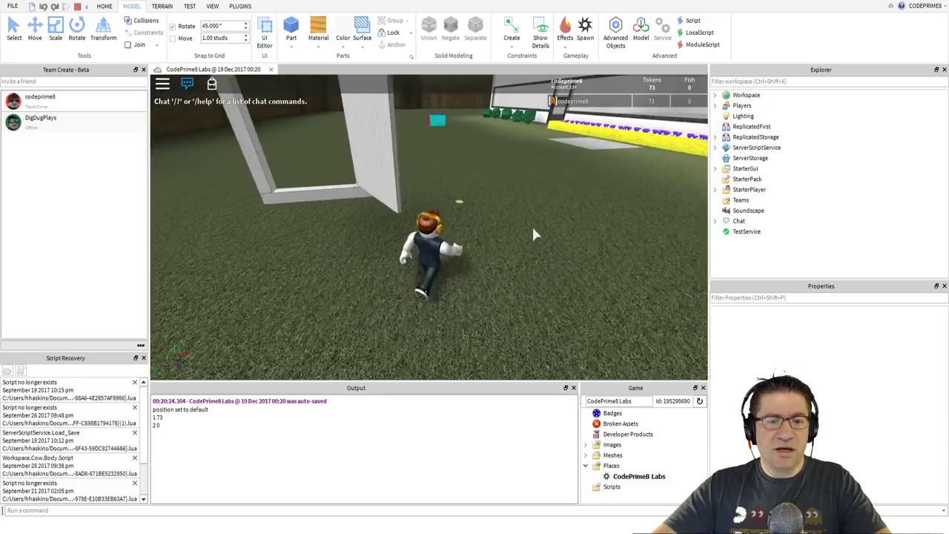
# - Turn the character around and push the door again from the front, walking out beyond the frame
pyautogui.press('w')
pyautogui.moveTo(533, 233); pyautogui.dragTo(533, 234, button='right')
pyautogui.press('w')
pyautogui.press('w')
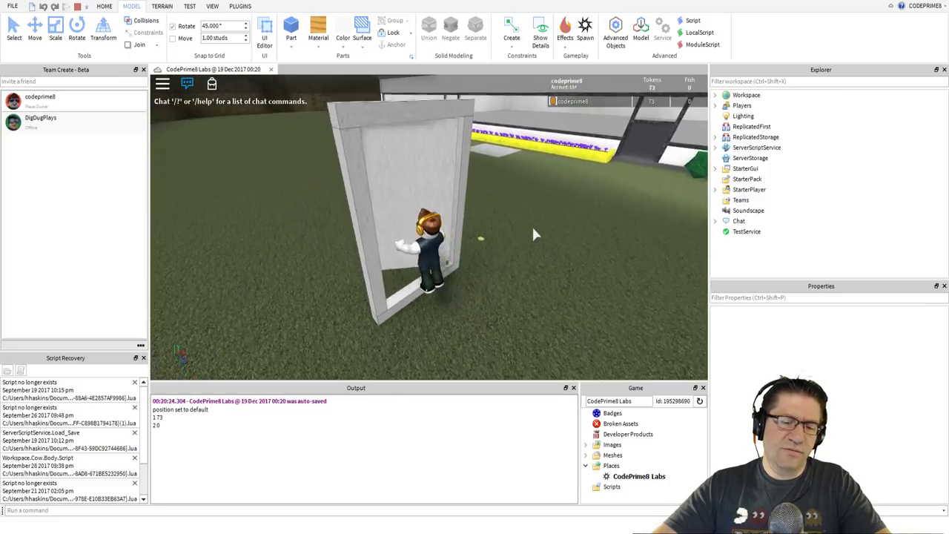
pyautogui.press('s')
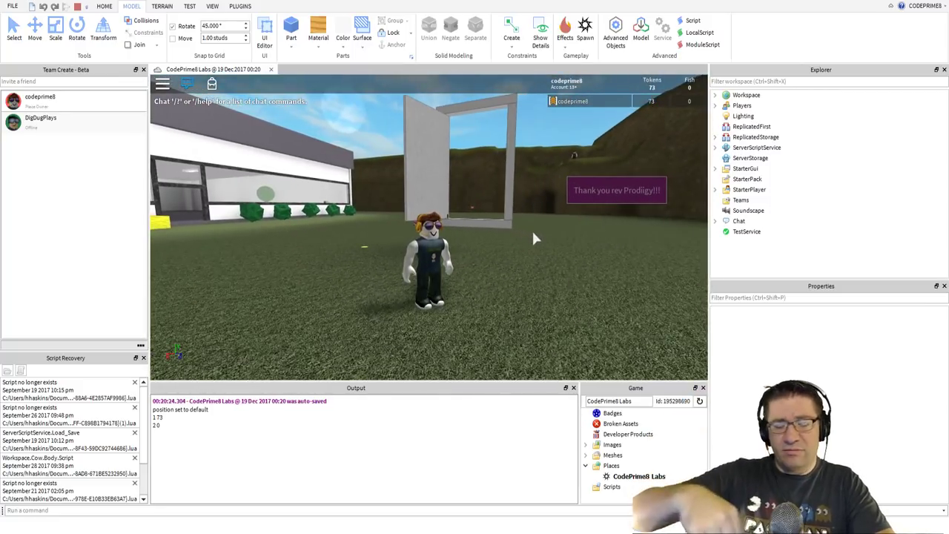
# - Walk the character back to the door and step away to view the frame from its side
pyautogui.press('w')
pyautogui.moveTo(473, 215); pyautogui.dragTo(431, 201, button='right')
pyautogui.press('w')
pyautogui.press('s')
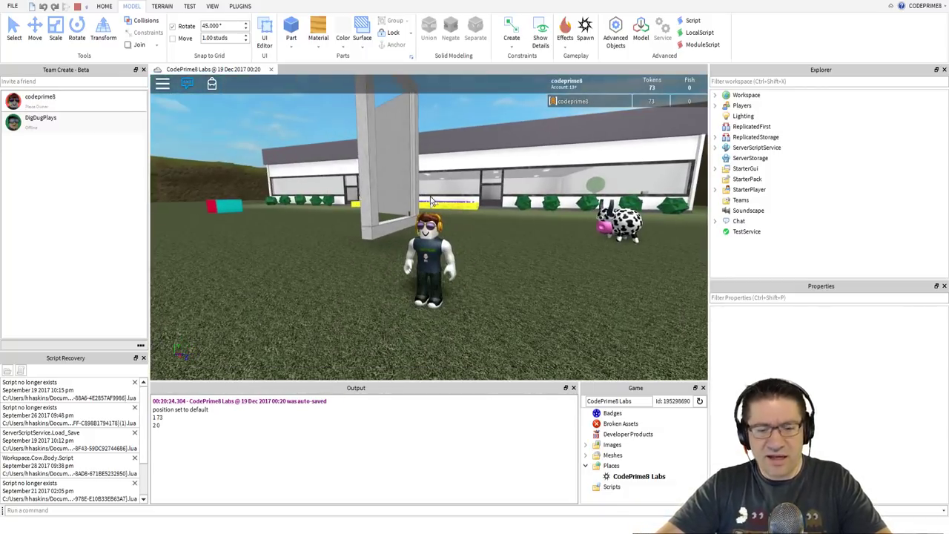